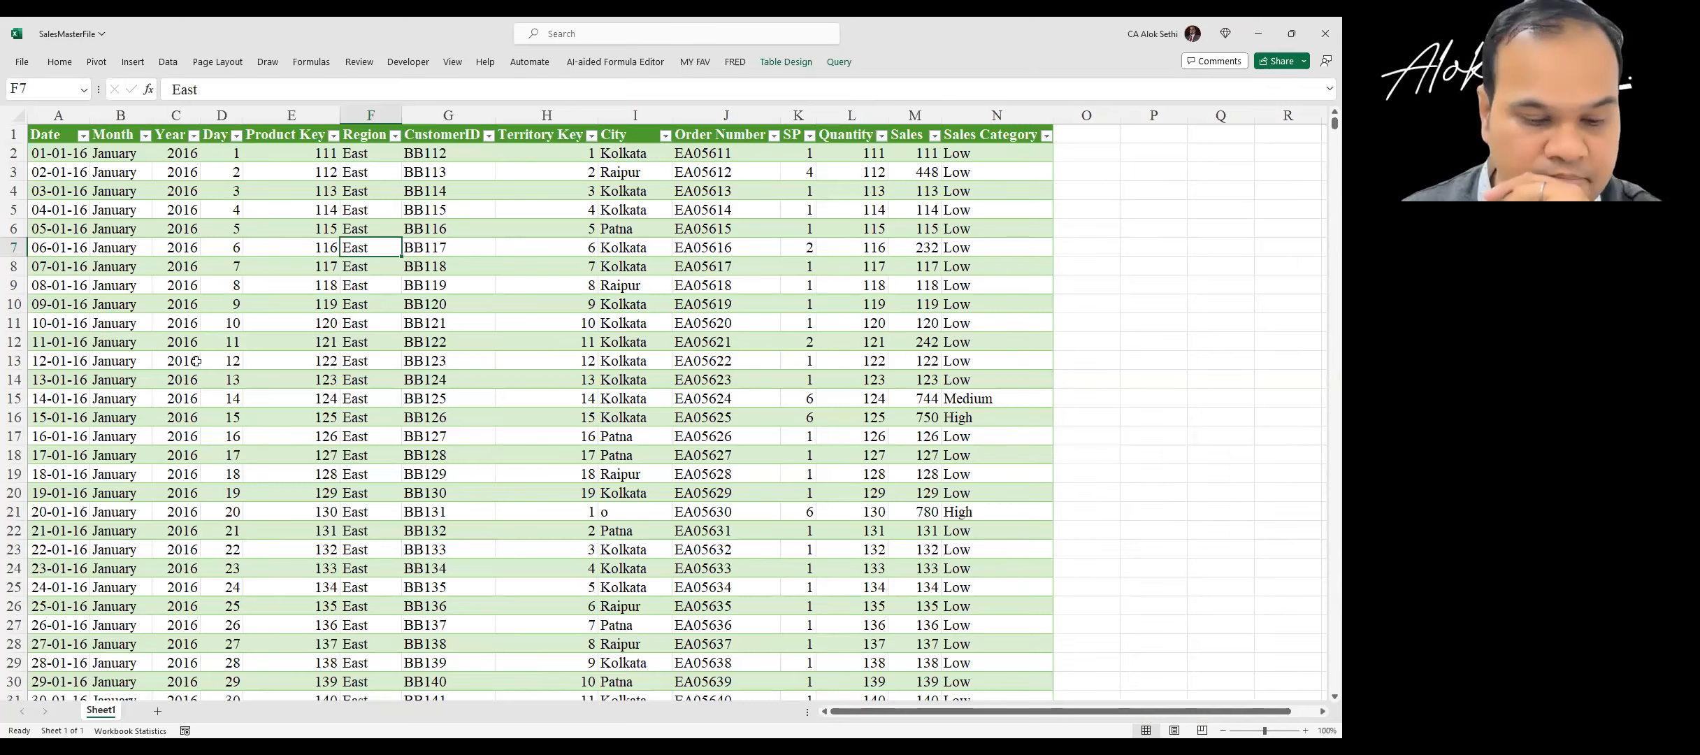
- Save a copy of the workbook to the Desktop, appending a hyphen and the author's name to the file name SalesMasterFile
click(15, 65)
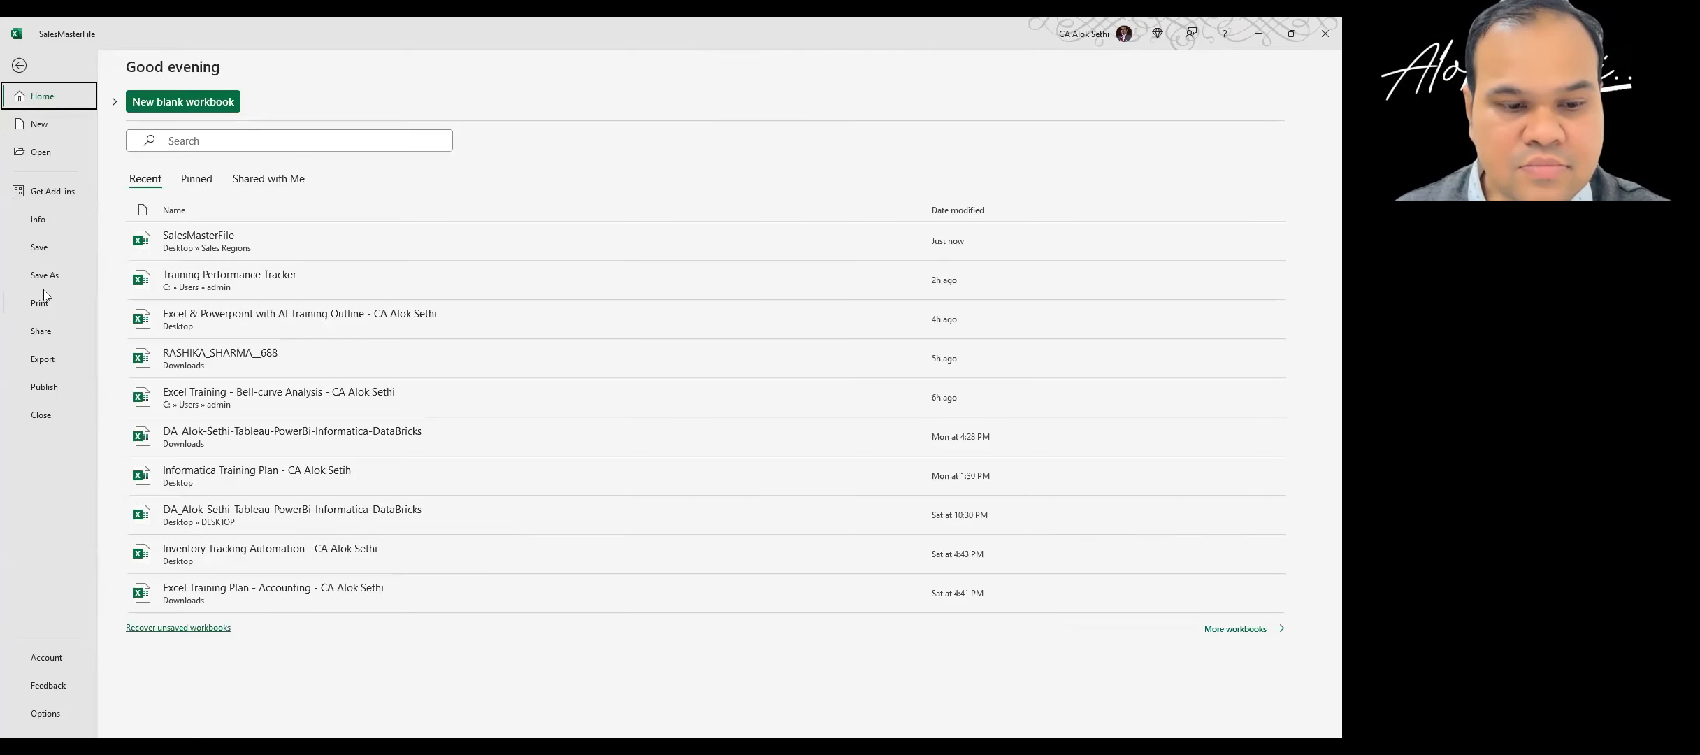
click(45, 276)
click(168, 300)
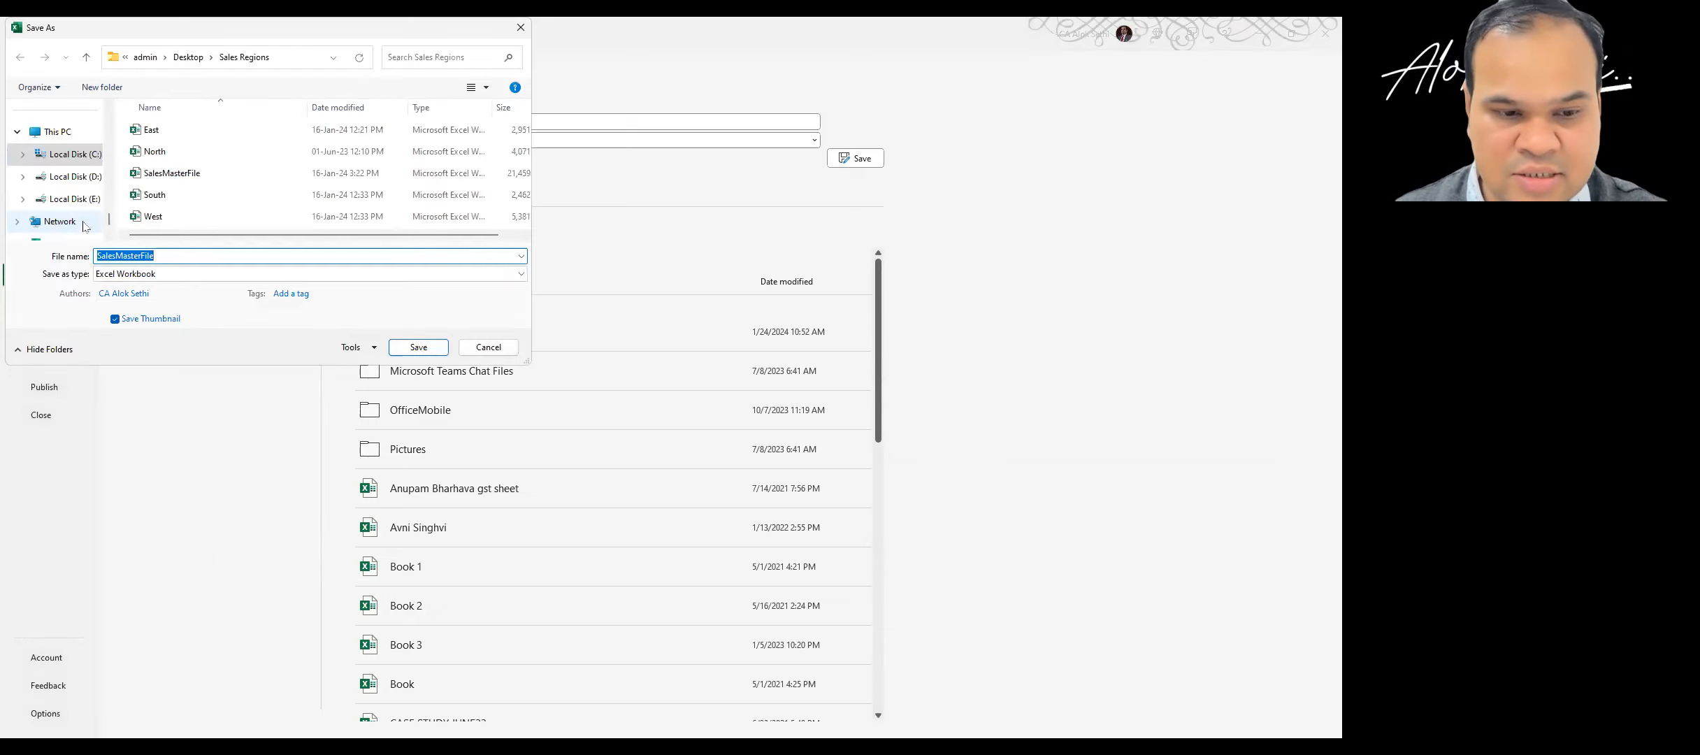
drag(109, 222, 123, 120)
click(133, 255)
key(alt+Up)
click(168, 253)
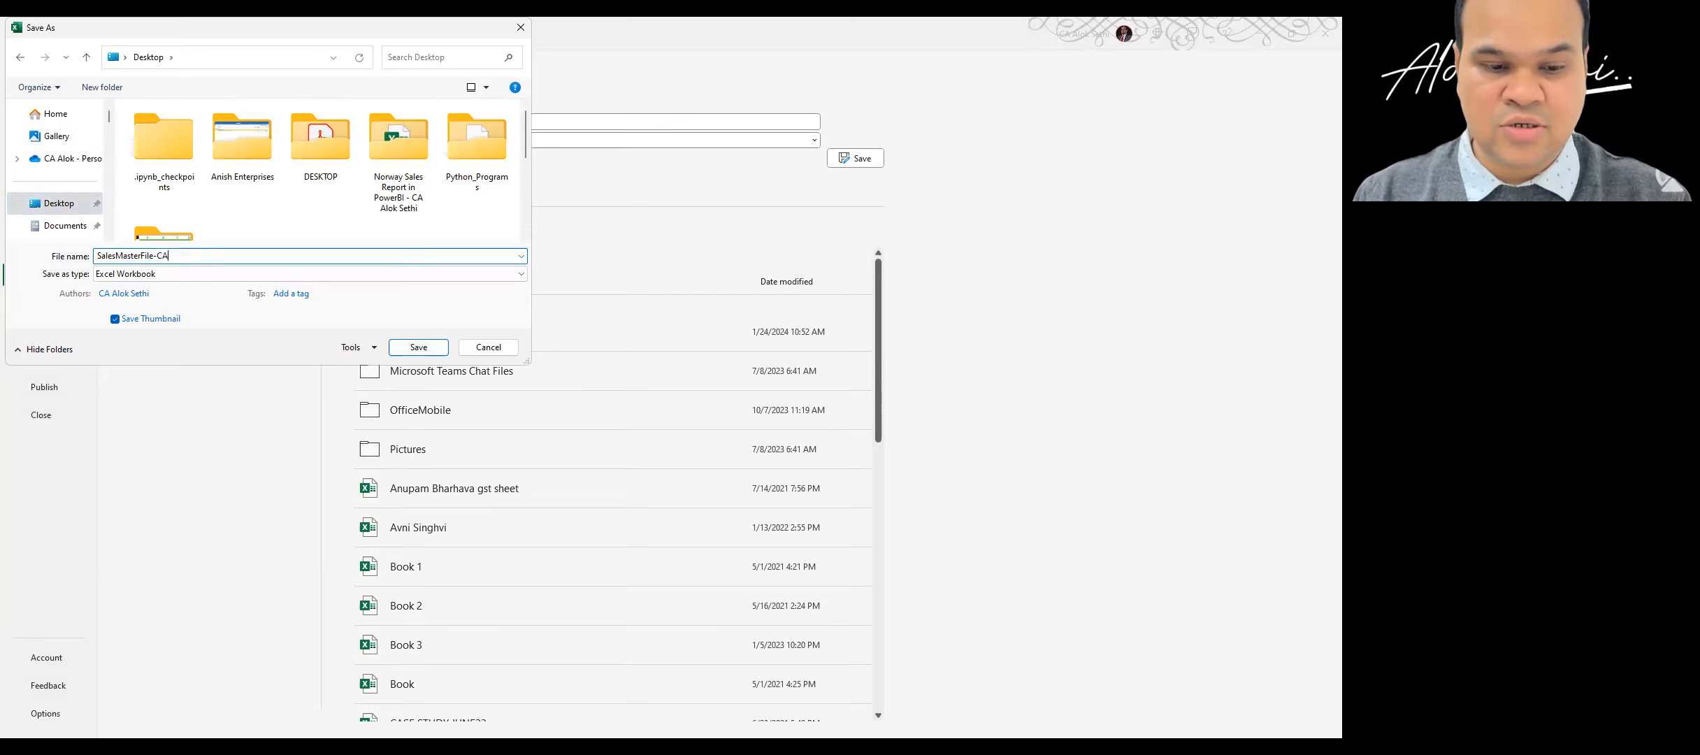
text(-CAAlokSethi)
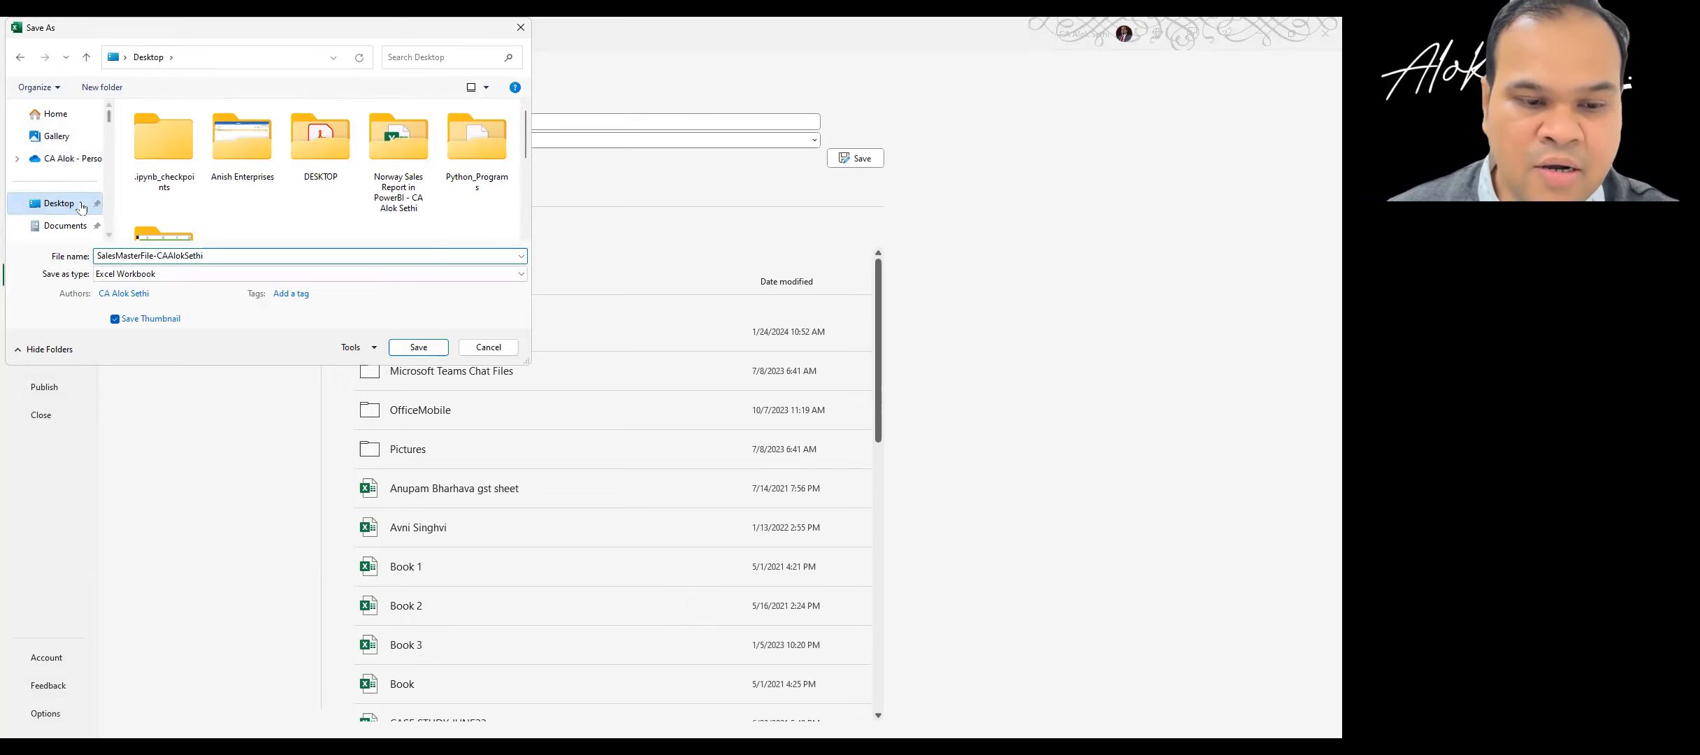
click(416, 347)
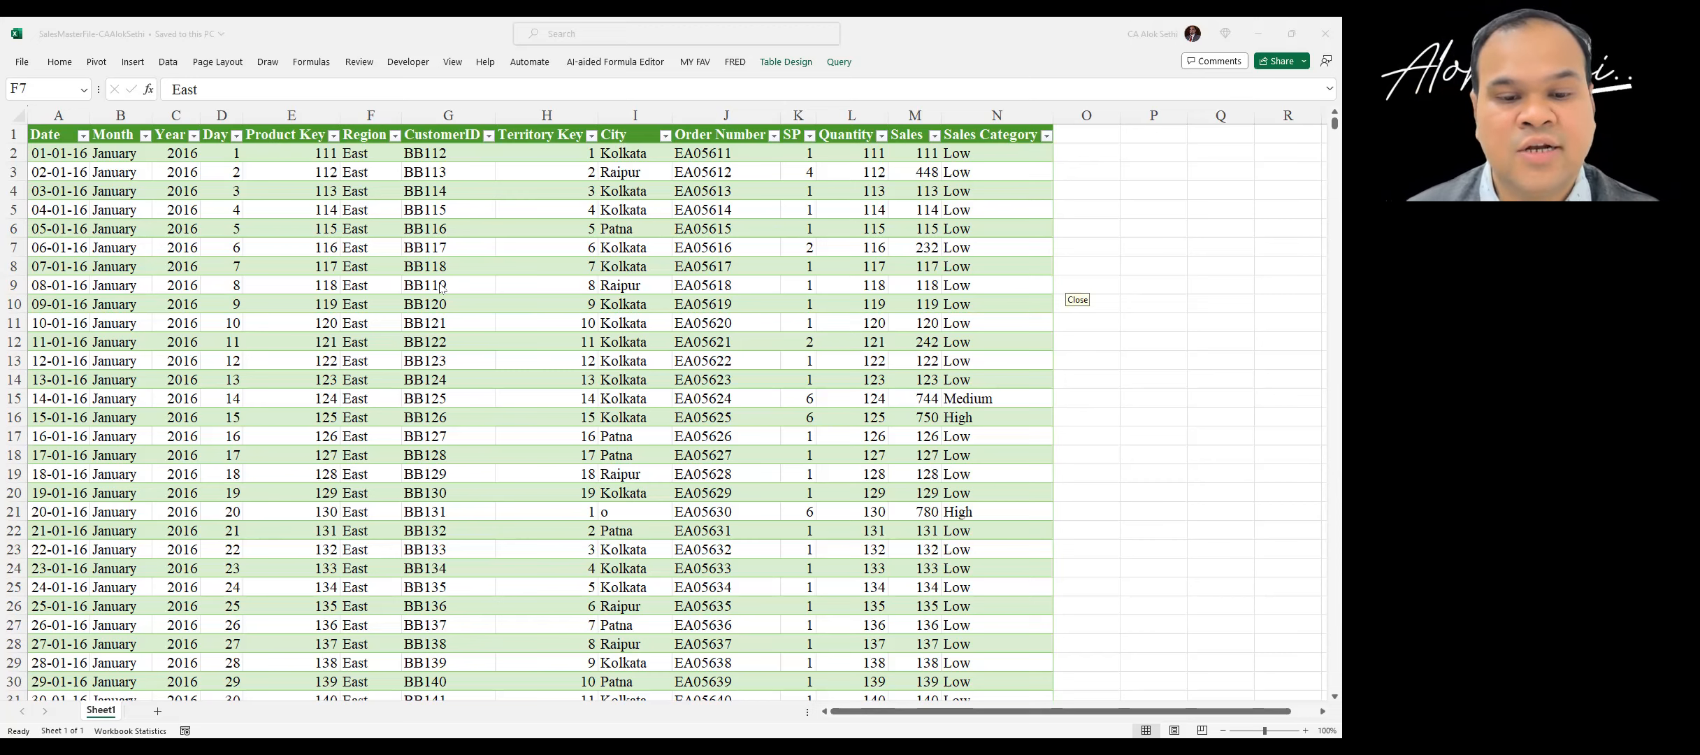
- Select the entire sales table, starting from the Date header
key(alt+Tab)
click(64, 136)
click(115, 131)
key(ctrl+a)
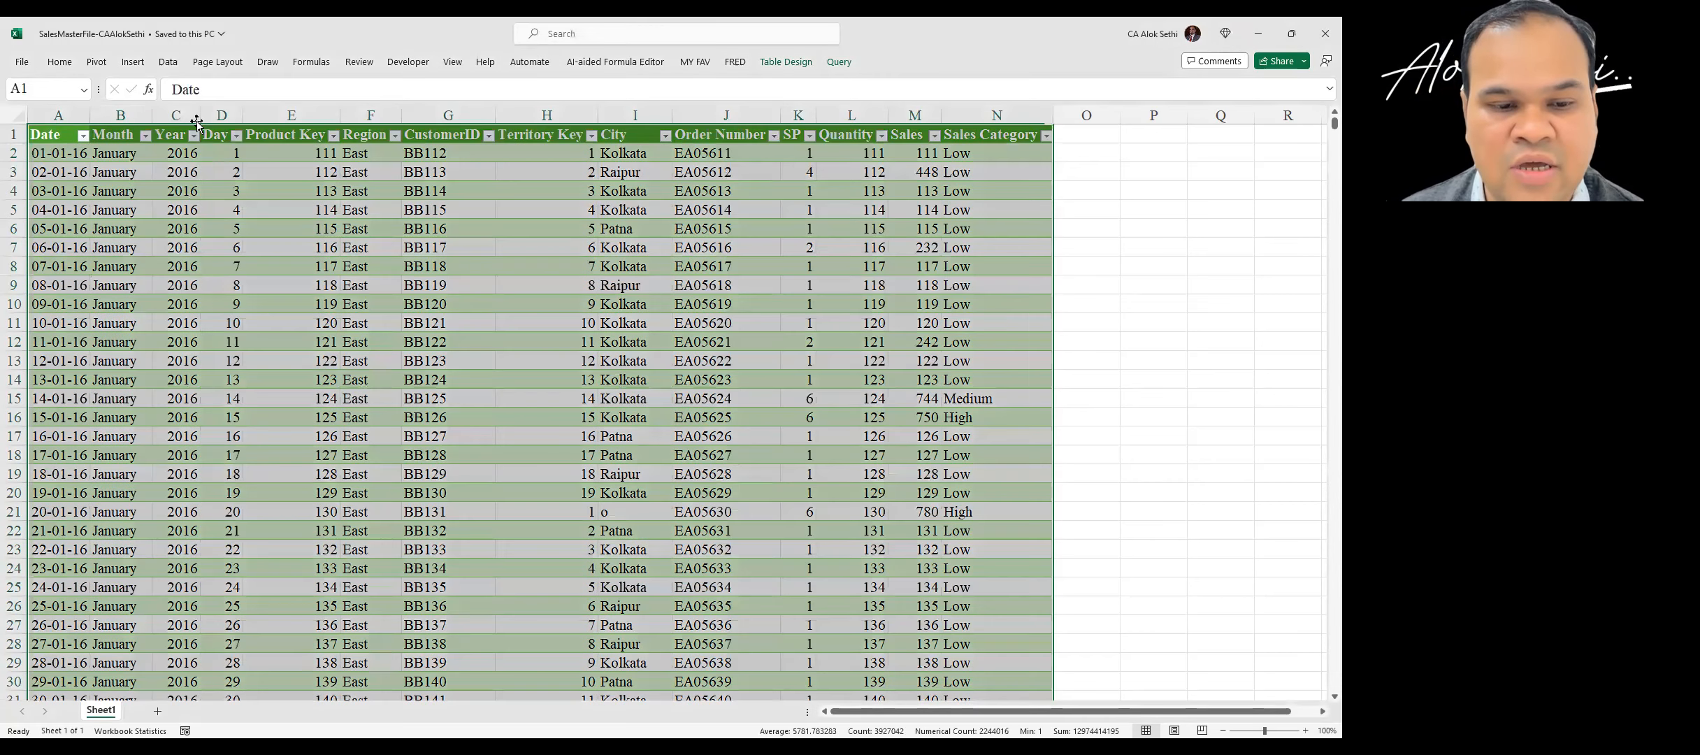
- Examine the sales table's fields one by one, from Day across to Sales Category
click(210, 133)
click(267, 135)
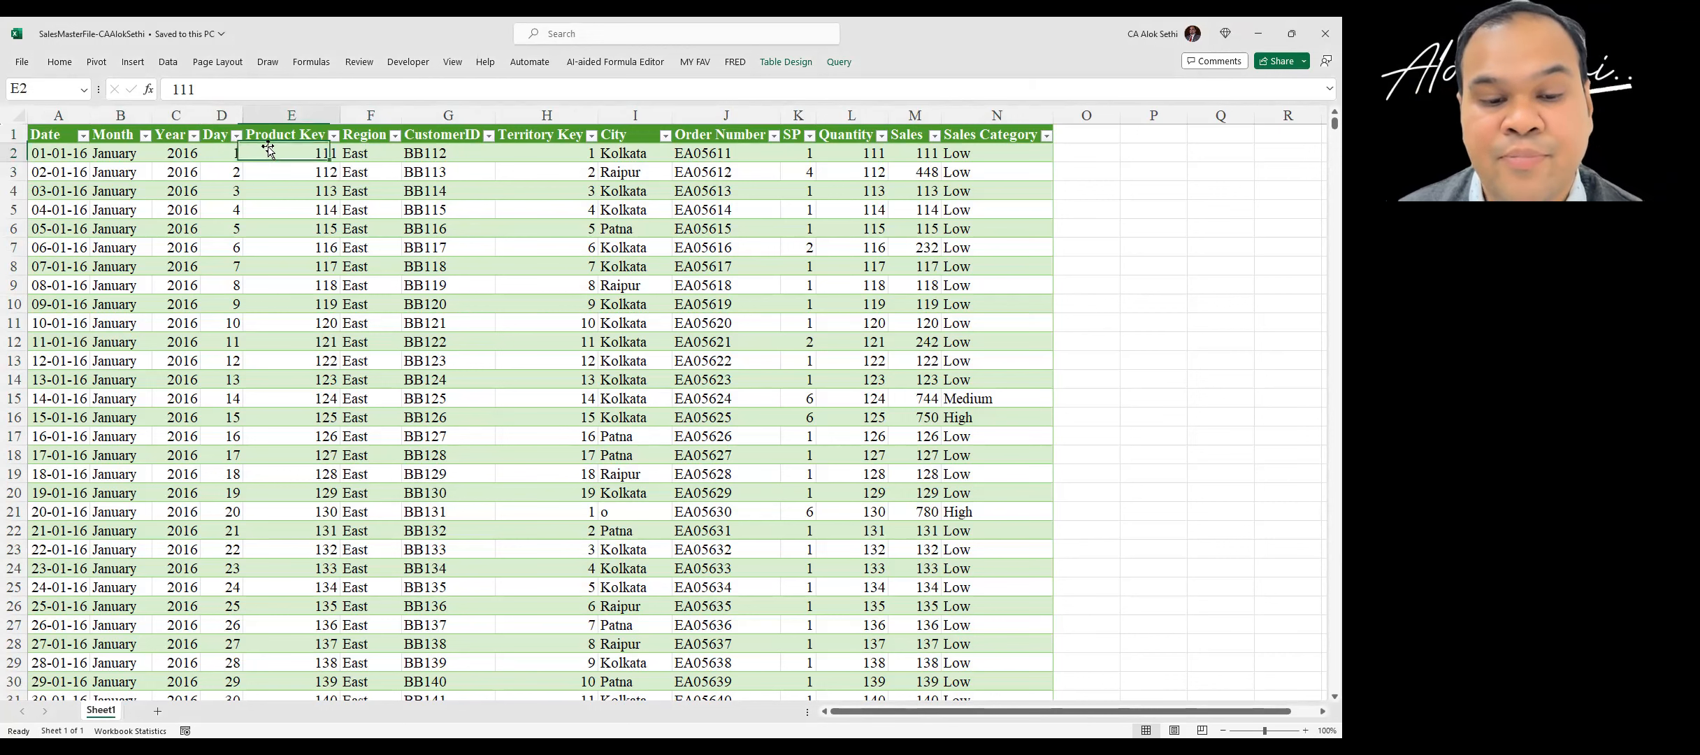
click(343, 137)
click(452, 150)
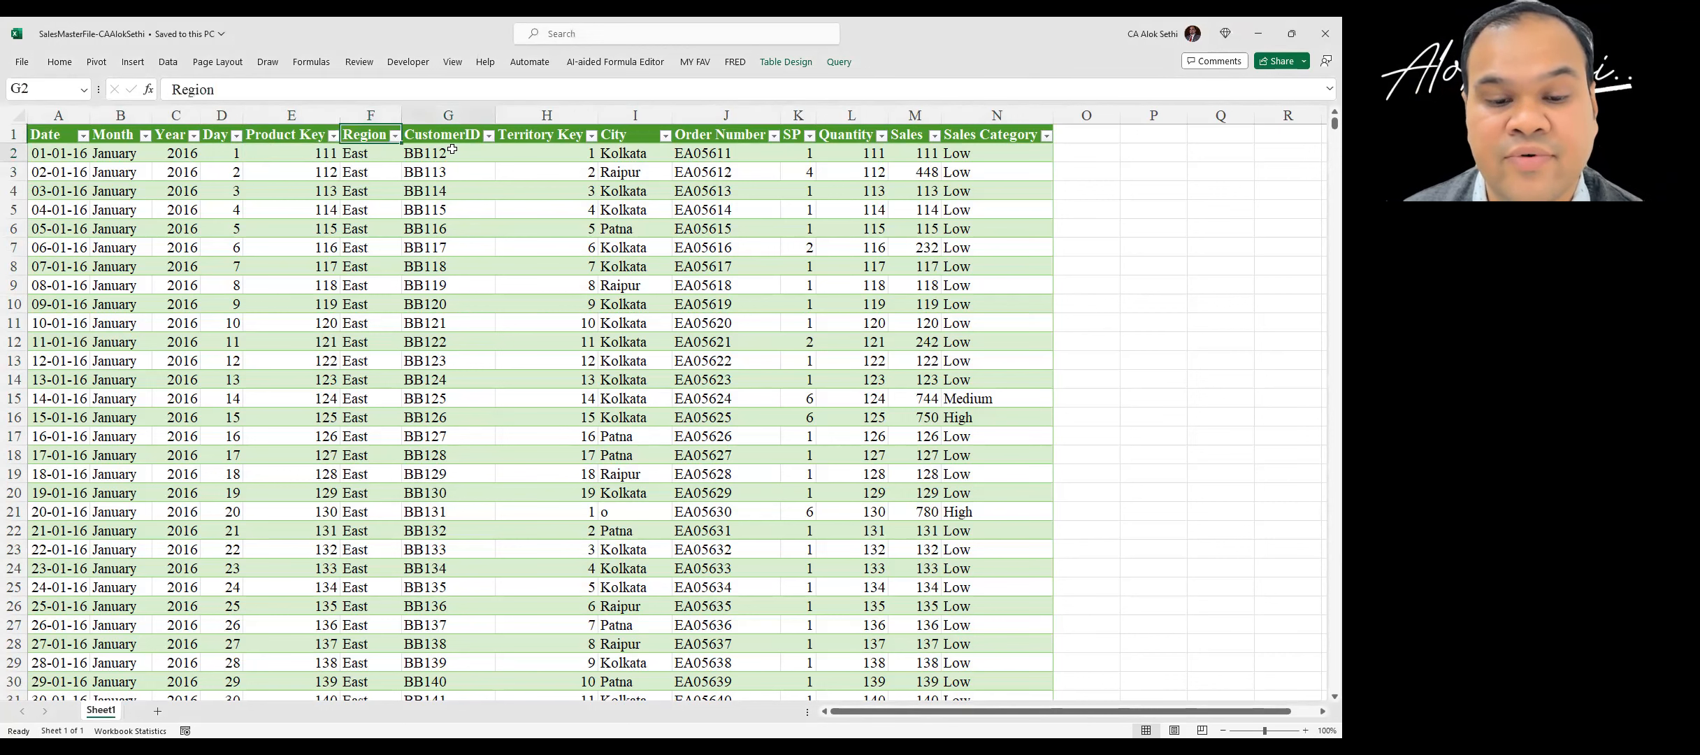
click(544, 156)
click(603, 161)
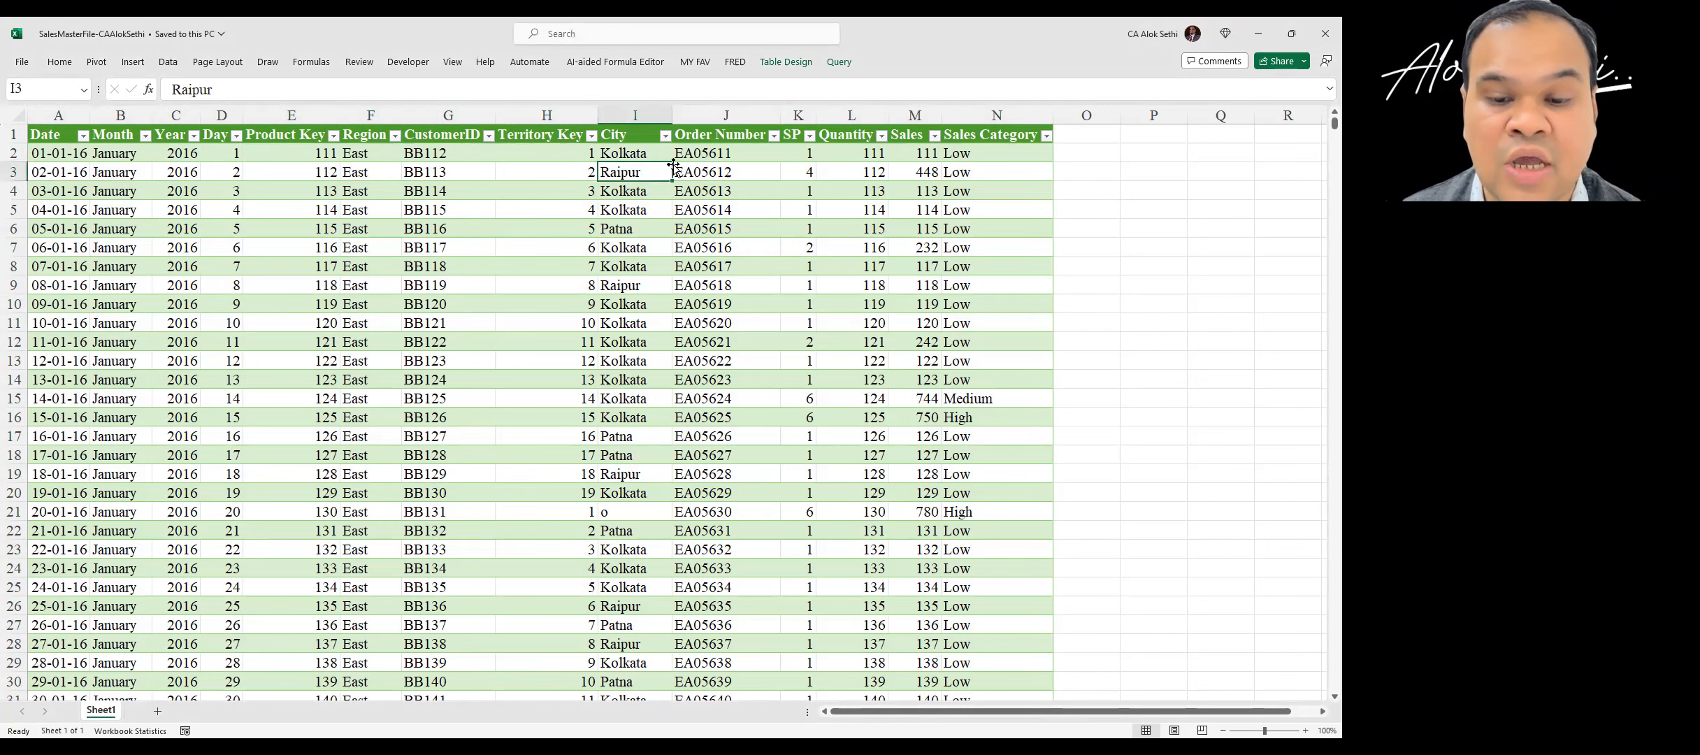
click(711, 159)
click(801, 152)
click(846, 160)
click(913, 150)
click(981, 153)
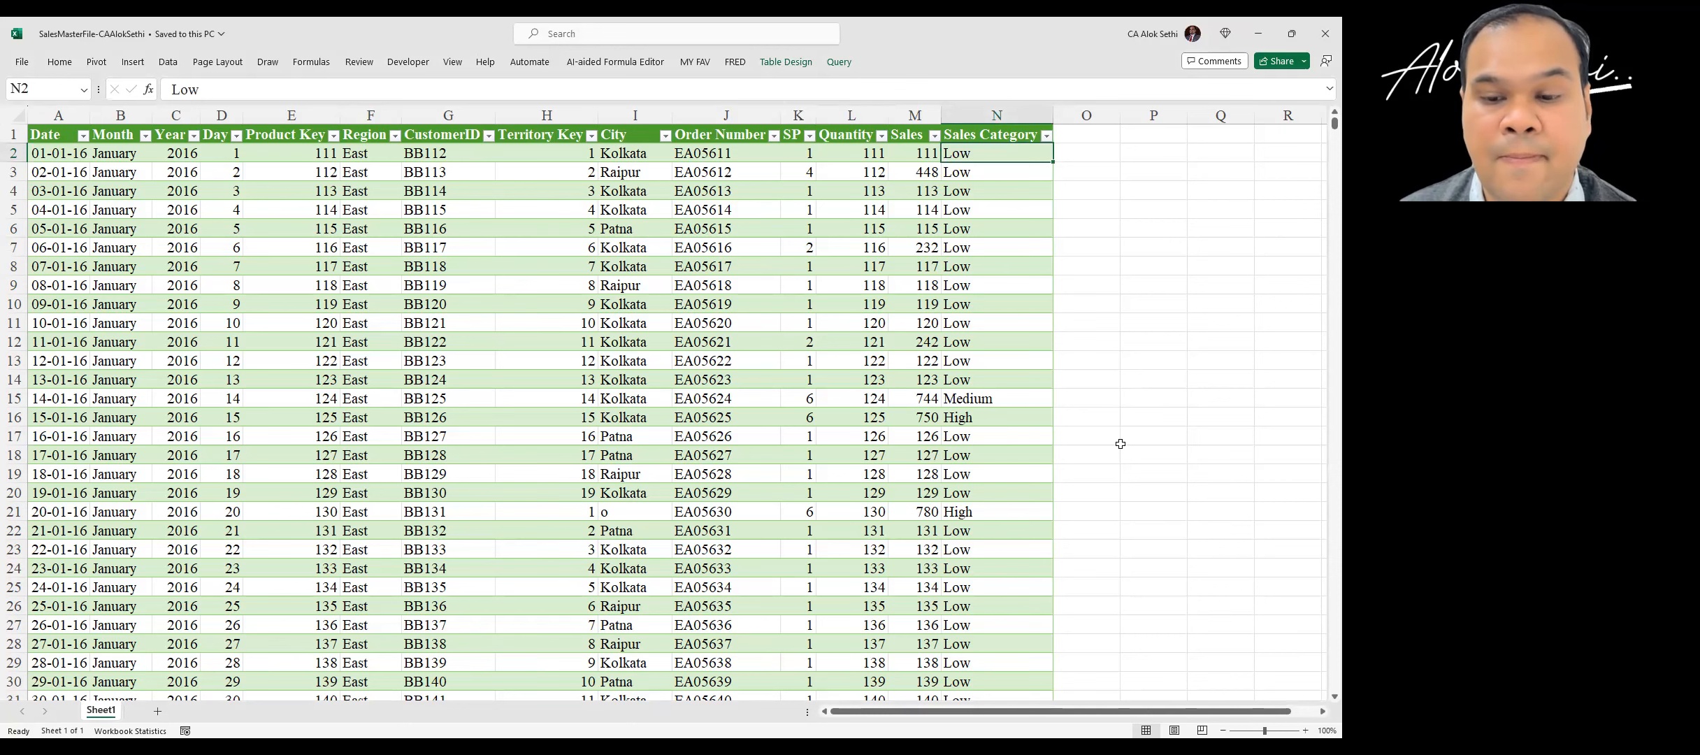
- Select all the table's columns from Sales Category back to Date
click(129, 343)
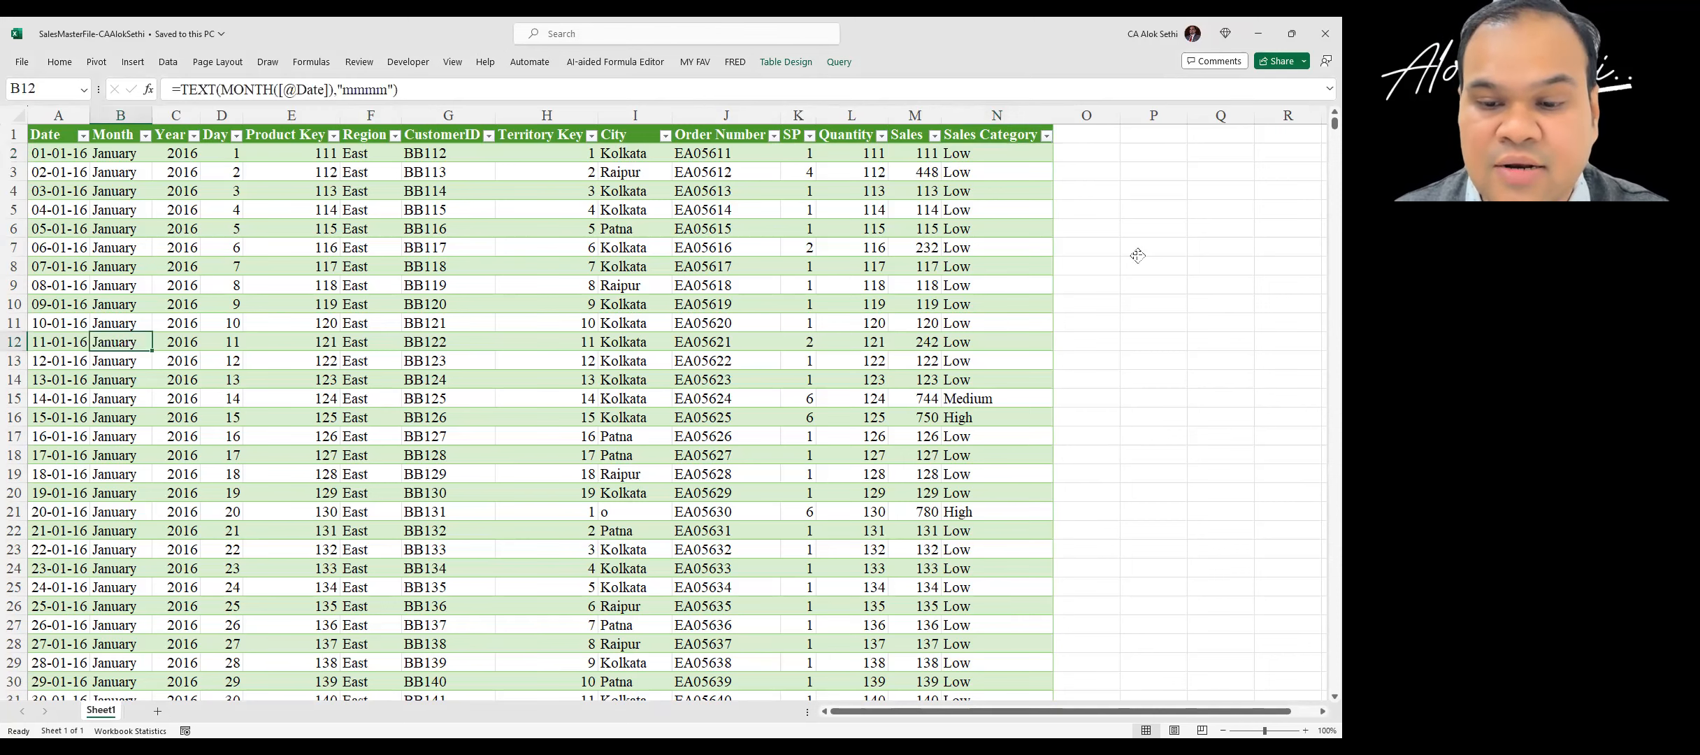
drag(971, 112, 796, 116)
drag(5, 115, 7, 115)
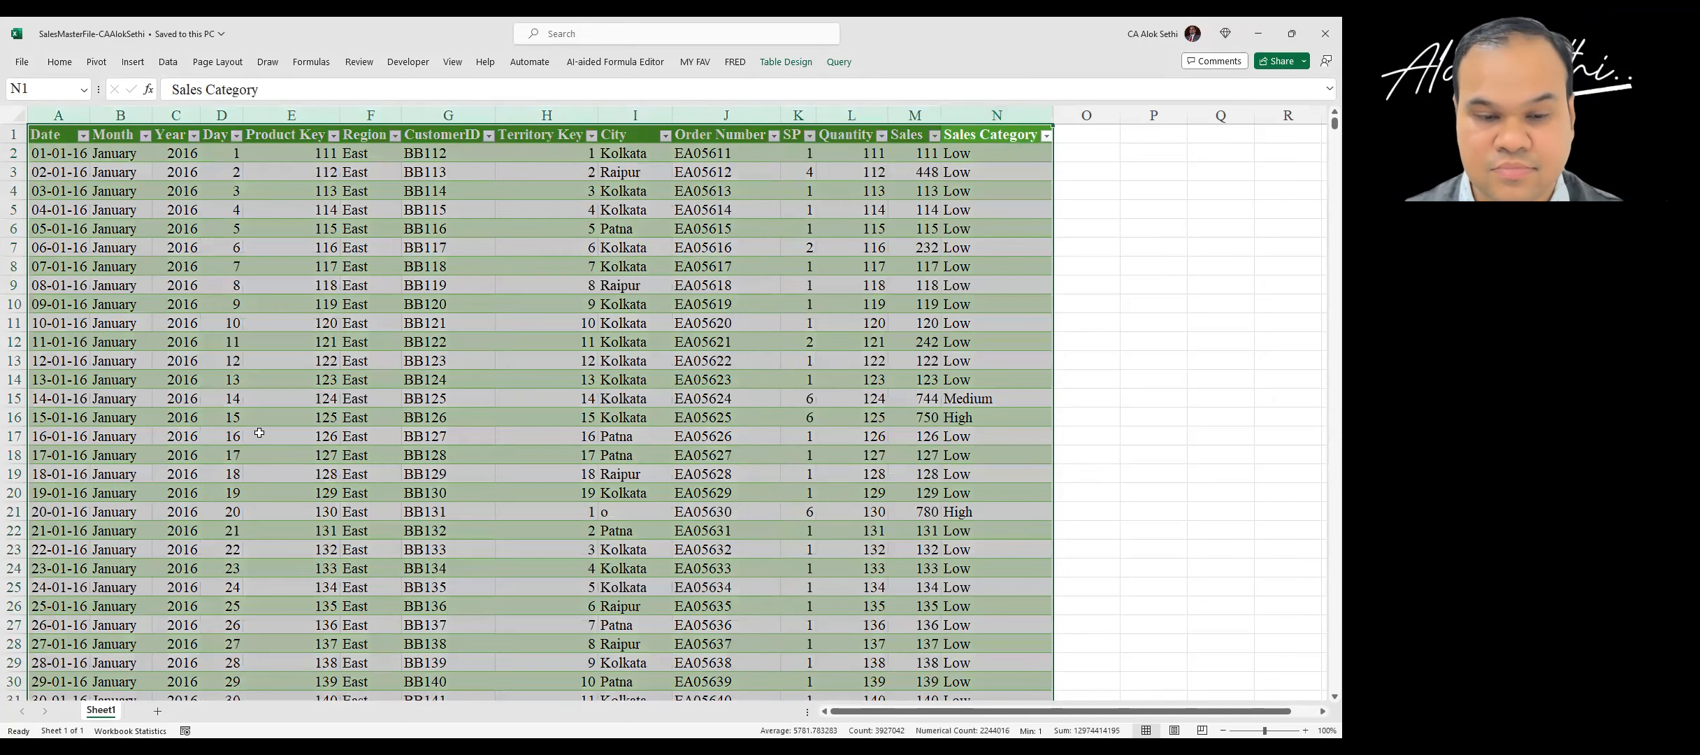
- Select the table's header row from Date to Sales Category
click(93, 206)
click(70, 140)
key(ctrl+shift+Right)
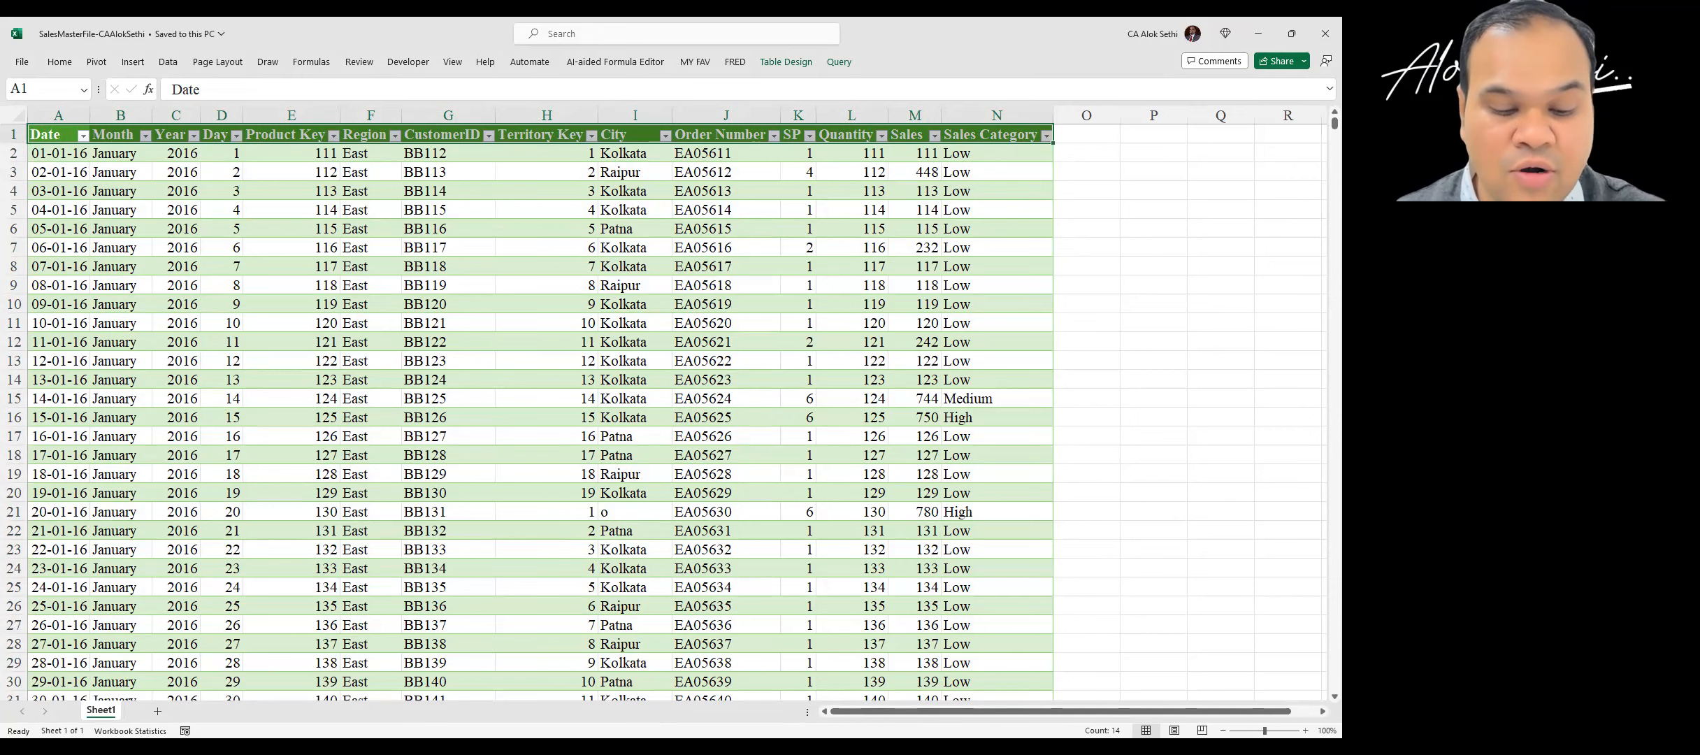
key(ctrl+n)
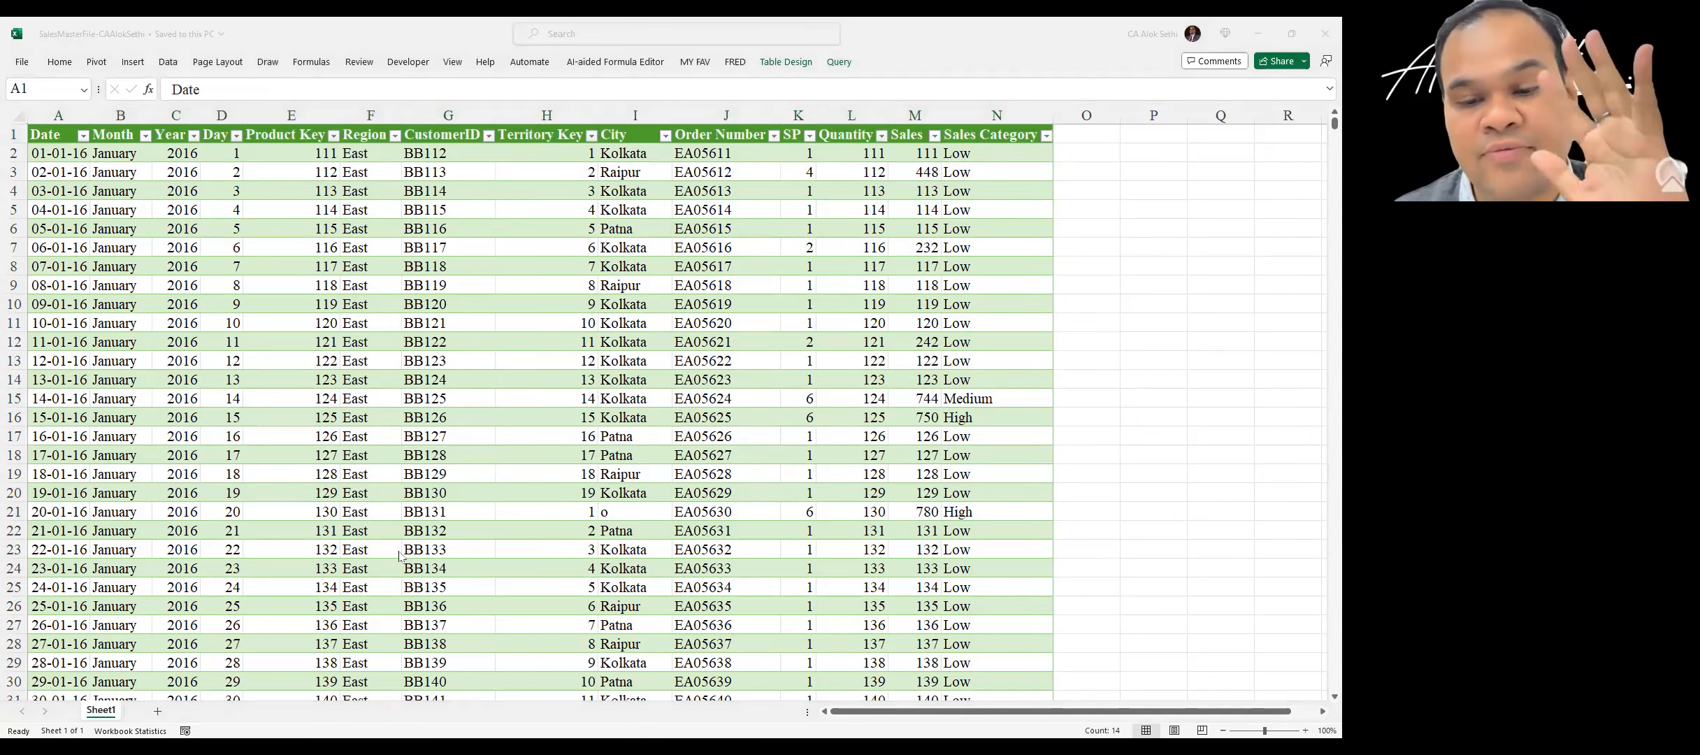
drag(35, 138, 996, 130)
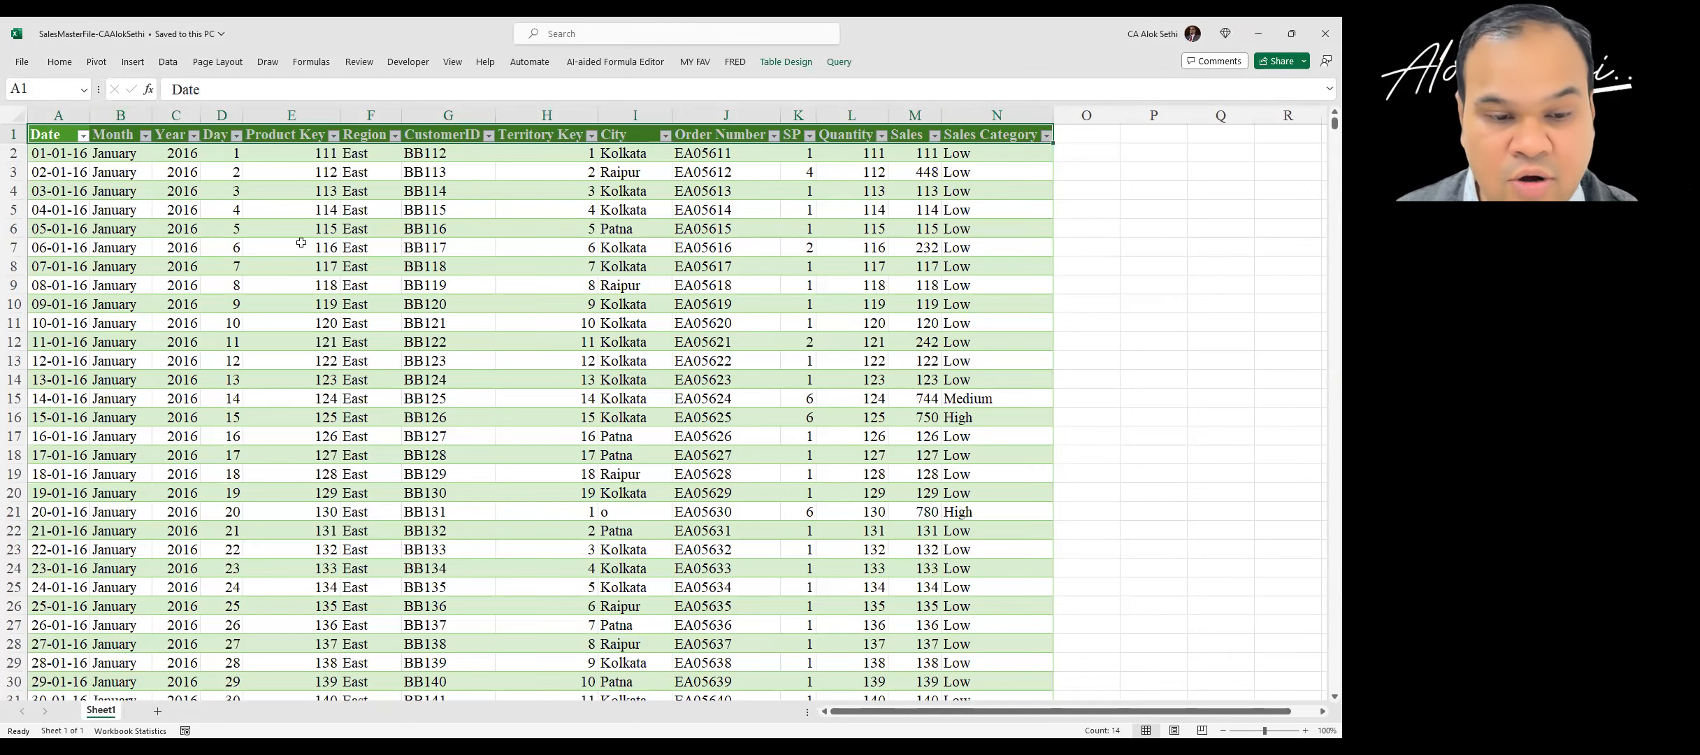
- Go to the last record in the Date column to check how far the data extends
click(111, 191)
click(46, 155)
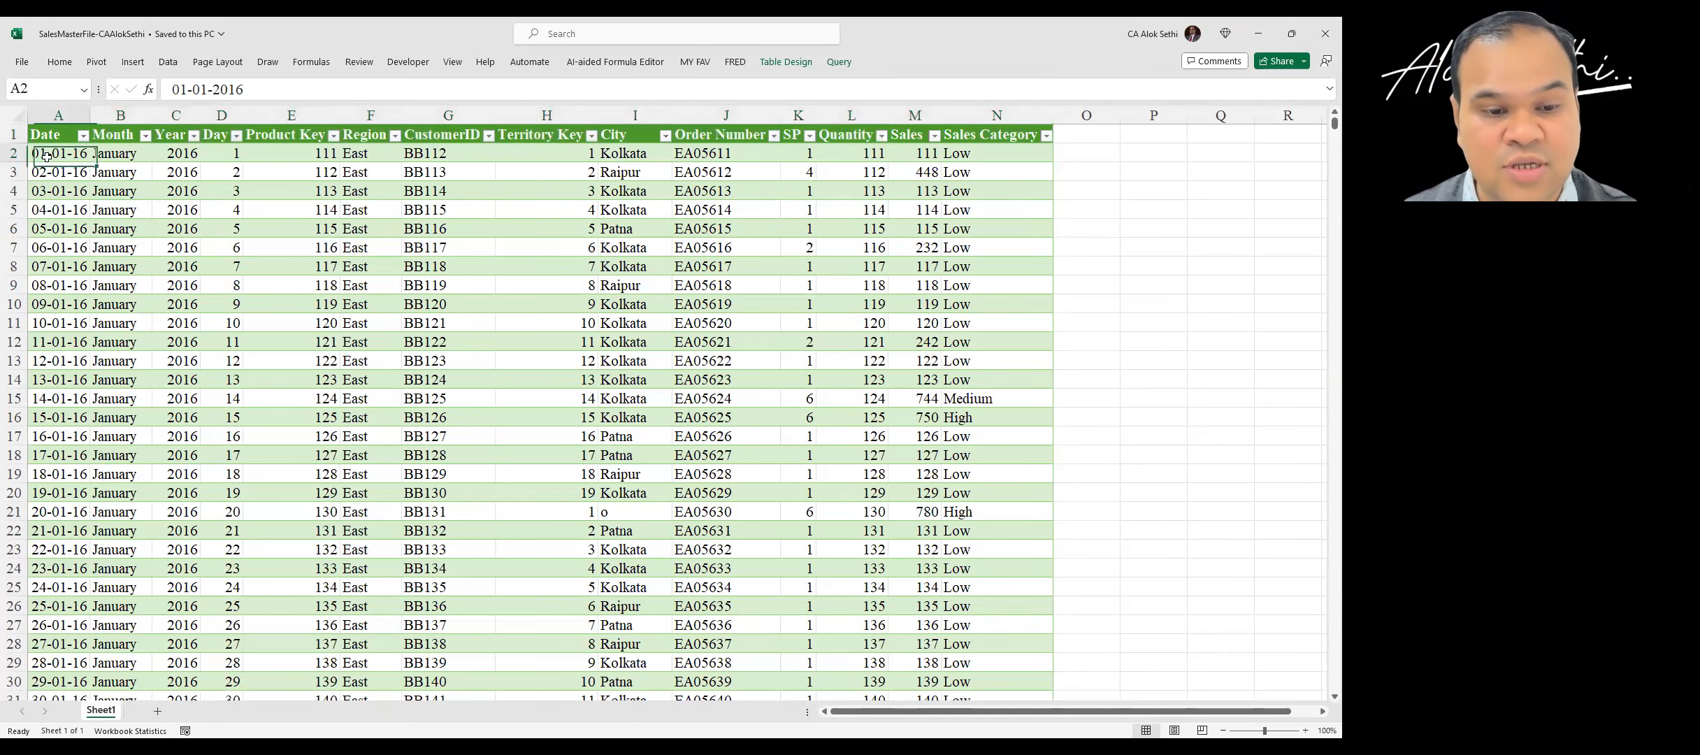
key(ctrl+Down)
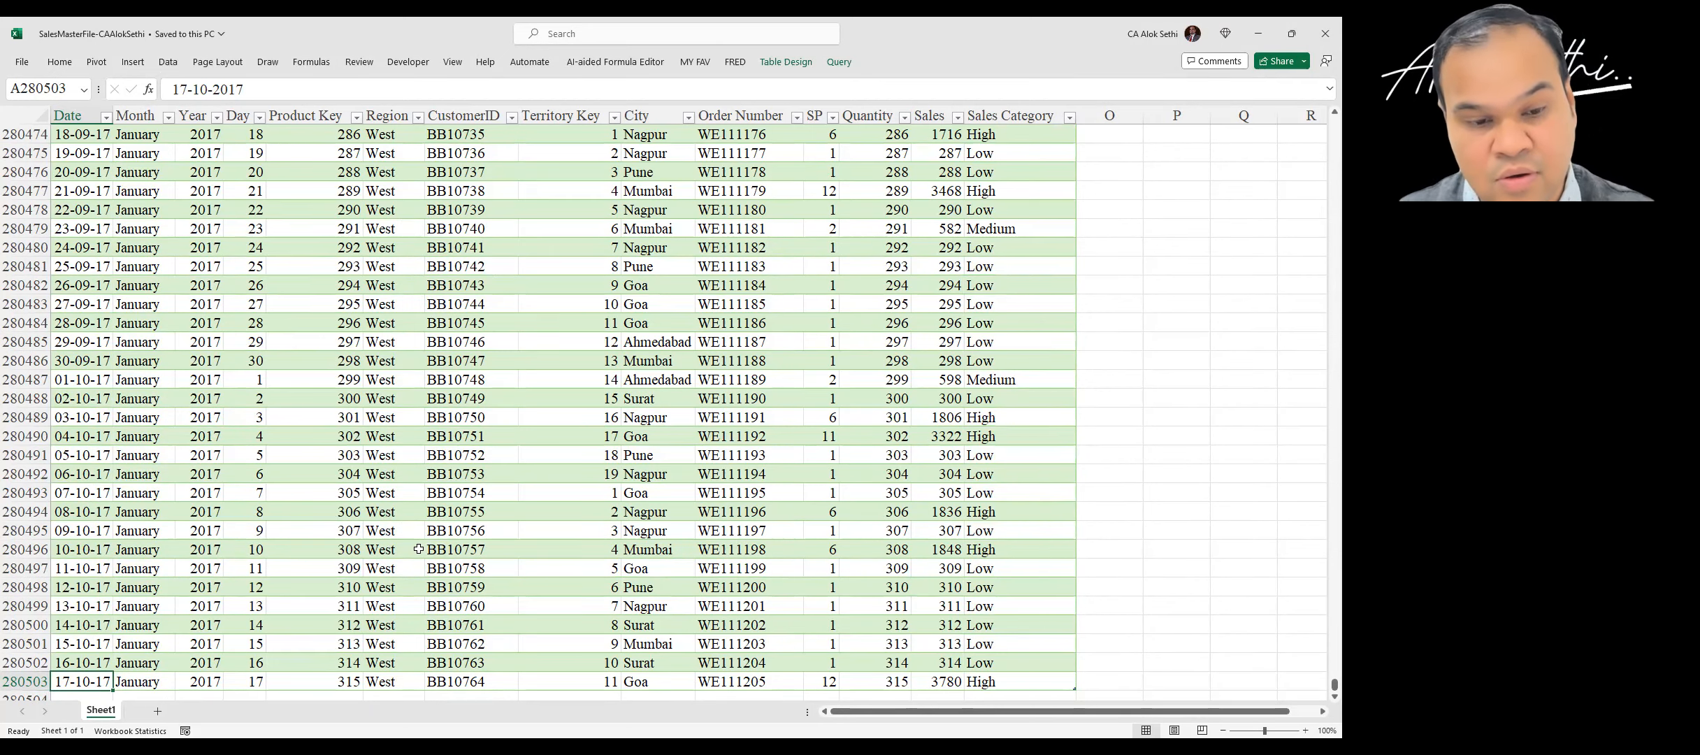
key(ctrl+Home)
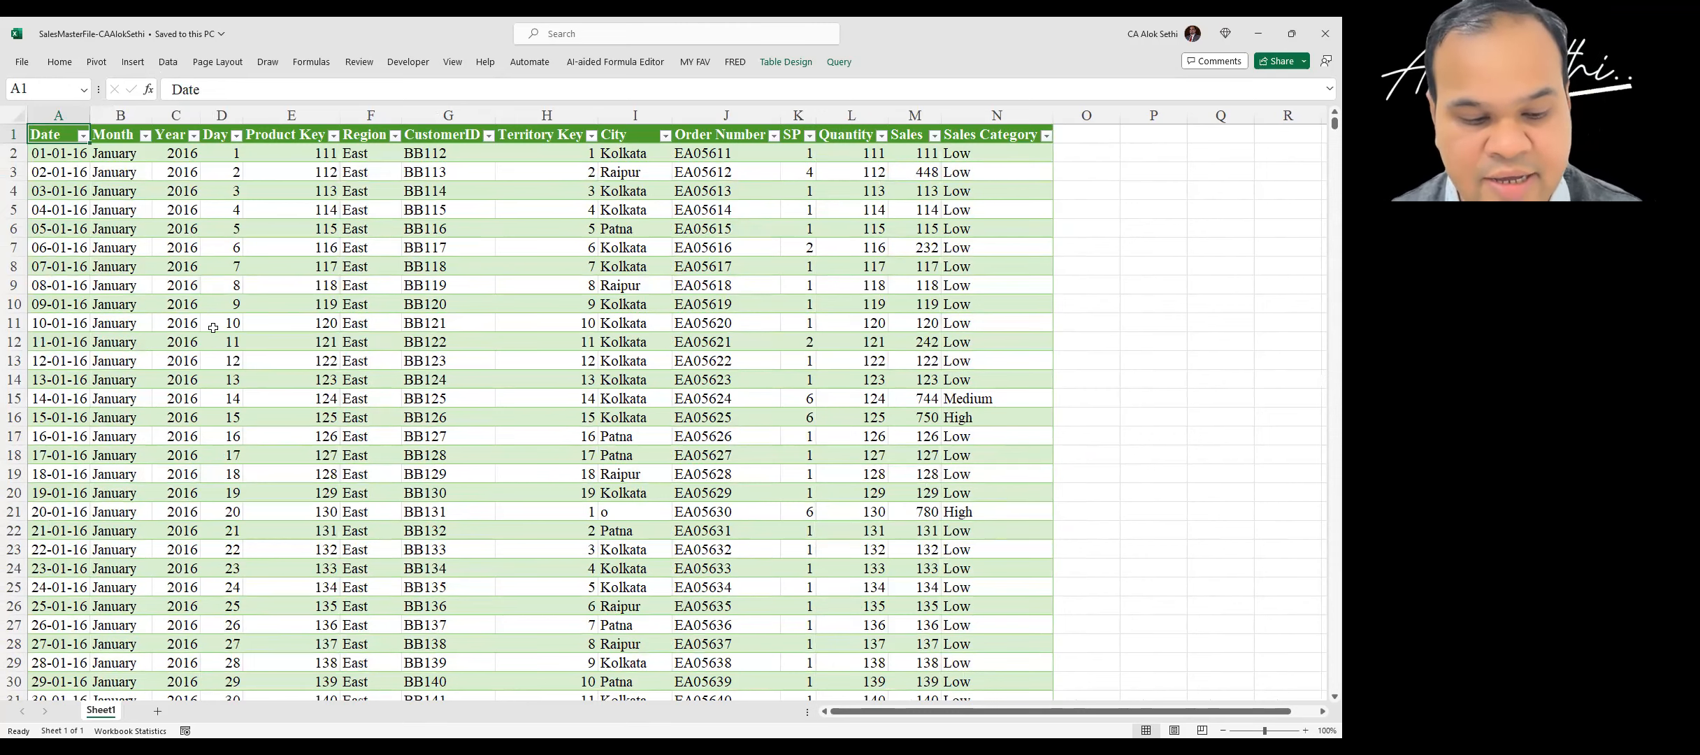
key(ctrl+Down)
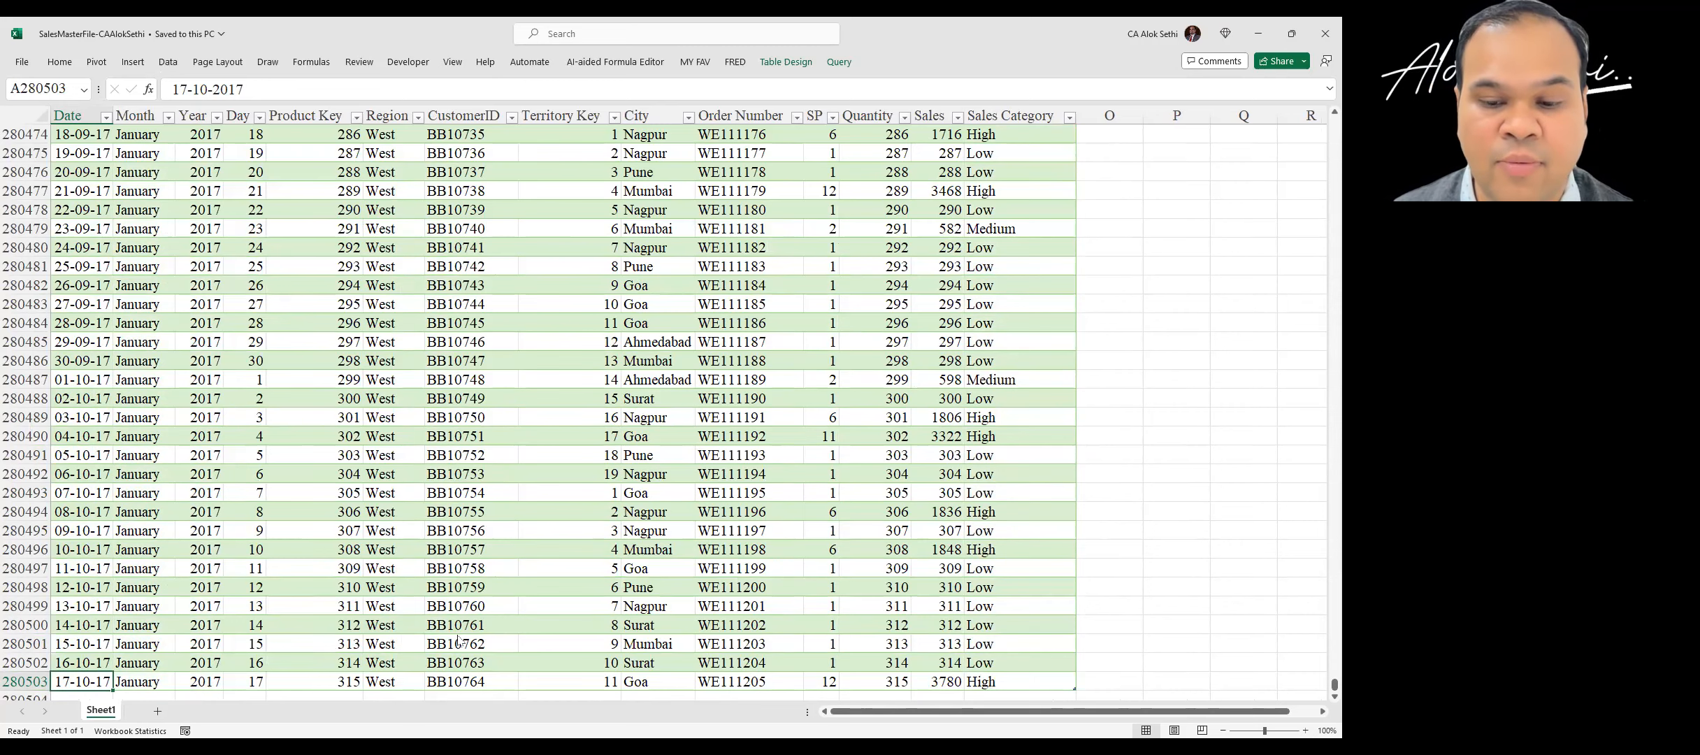
key(alt+Tab)
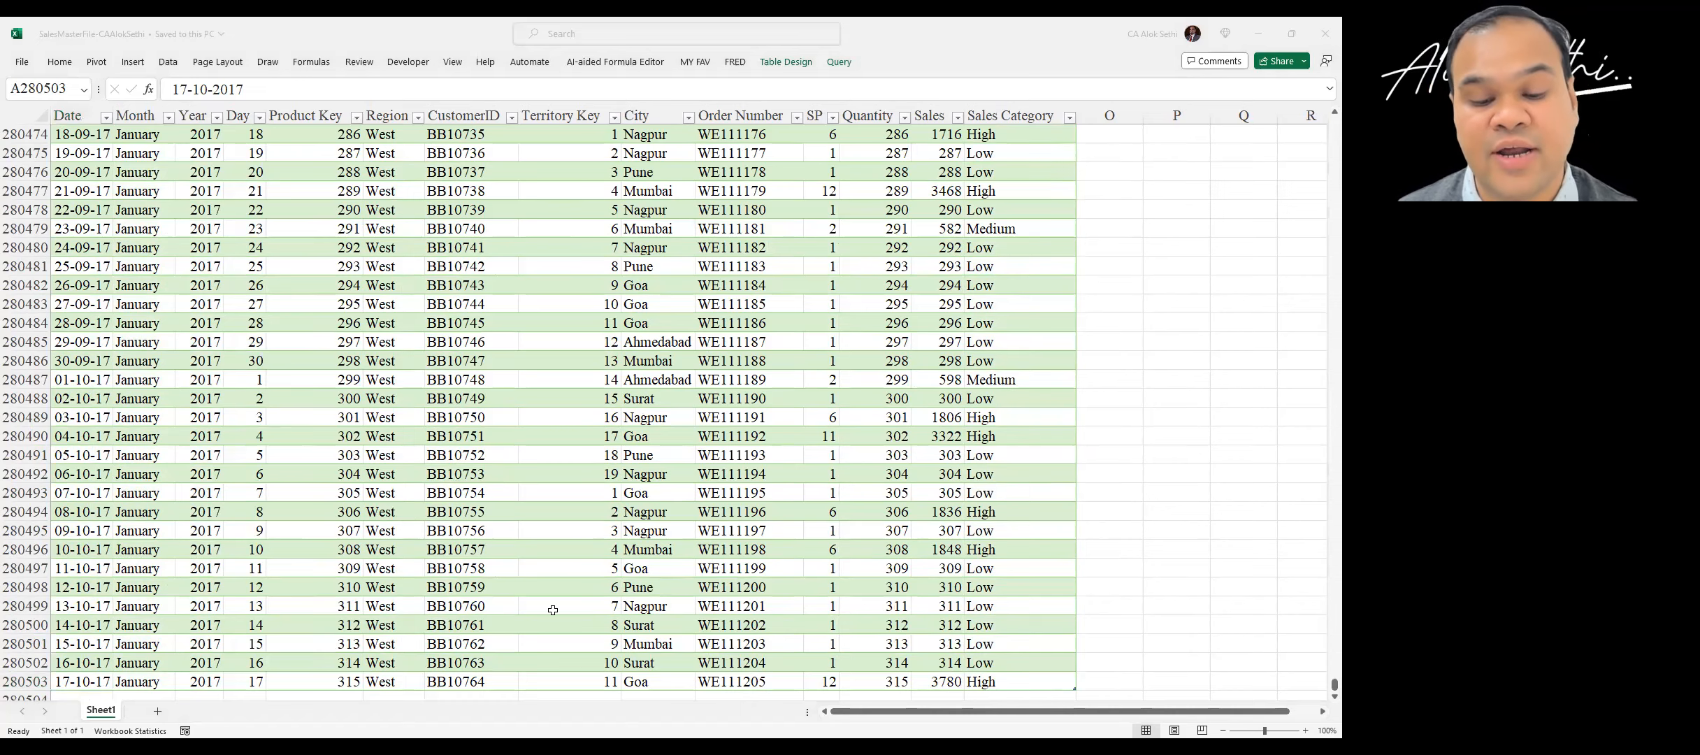
key(alt+Tab)
- Check the worksheet's last available row in column A, and return to the Date header
key(Down)
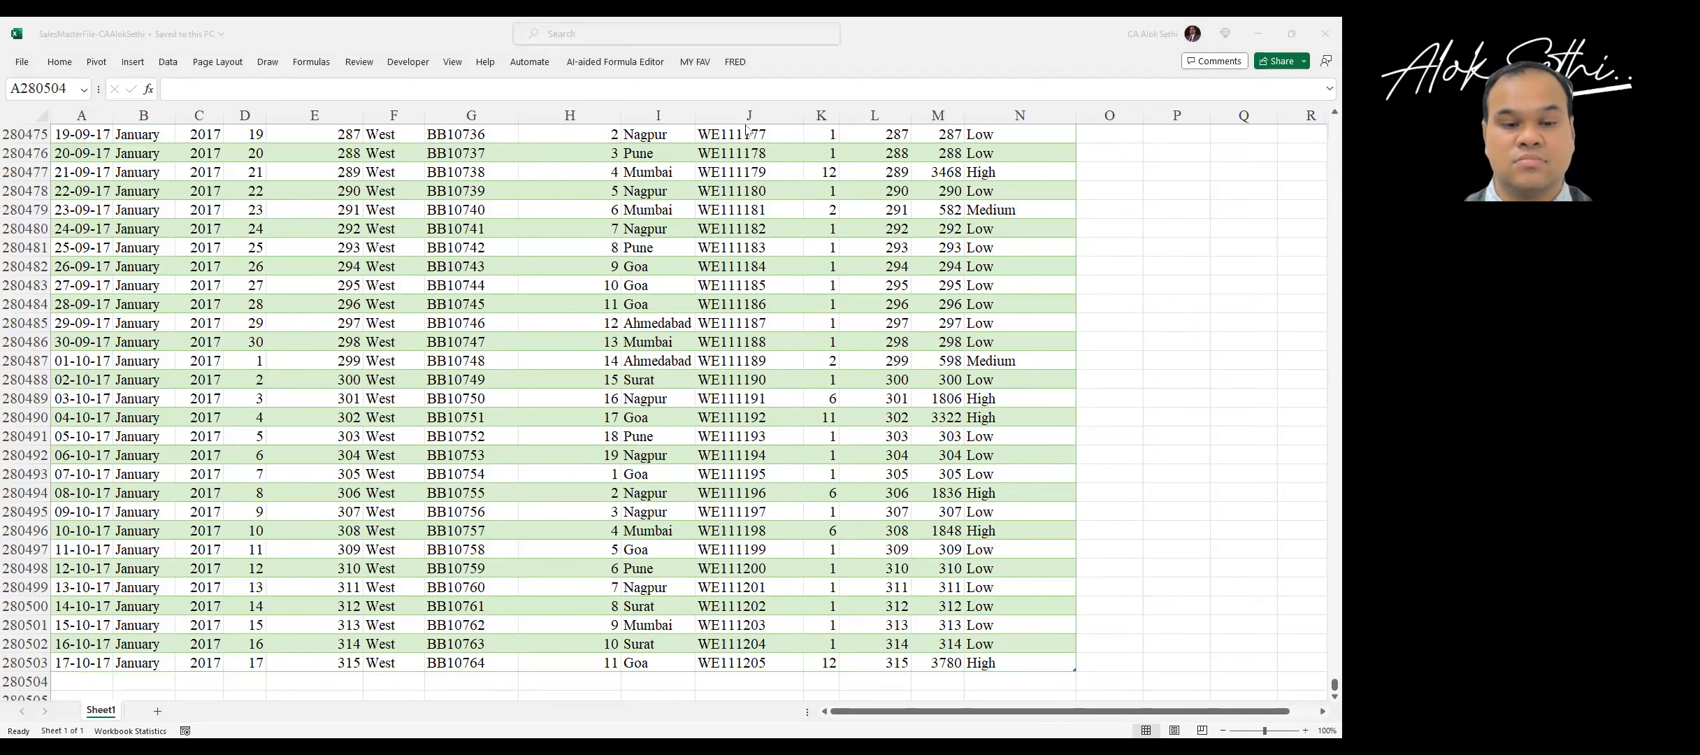
key(ctrl+Down)
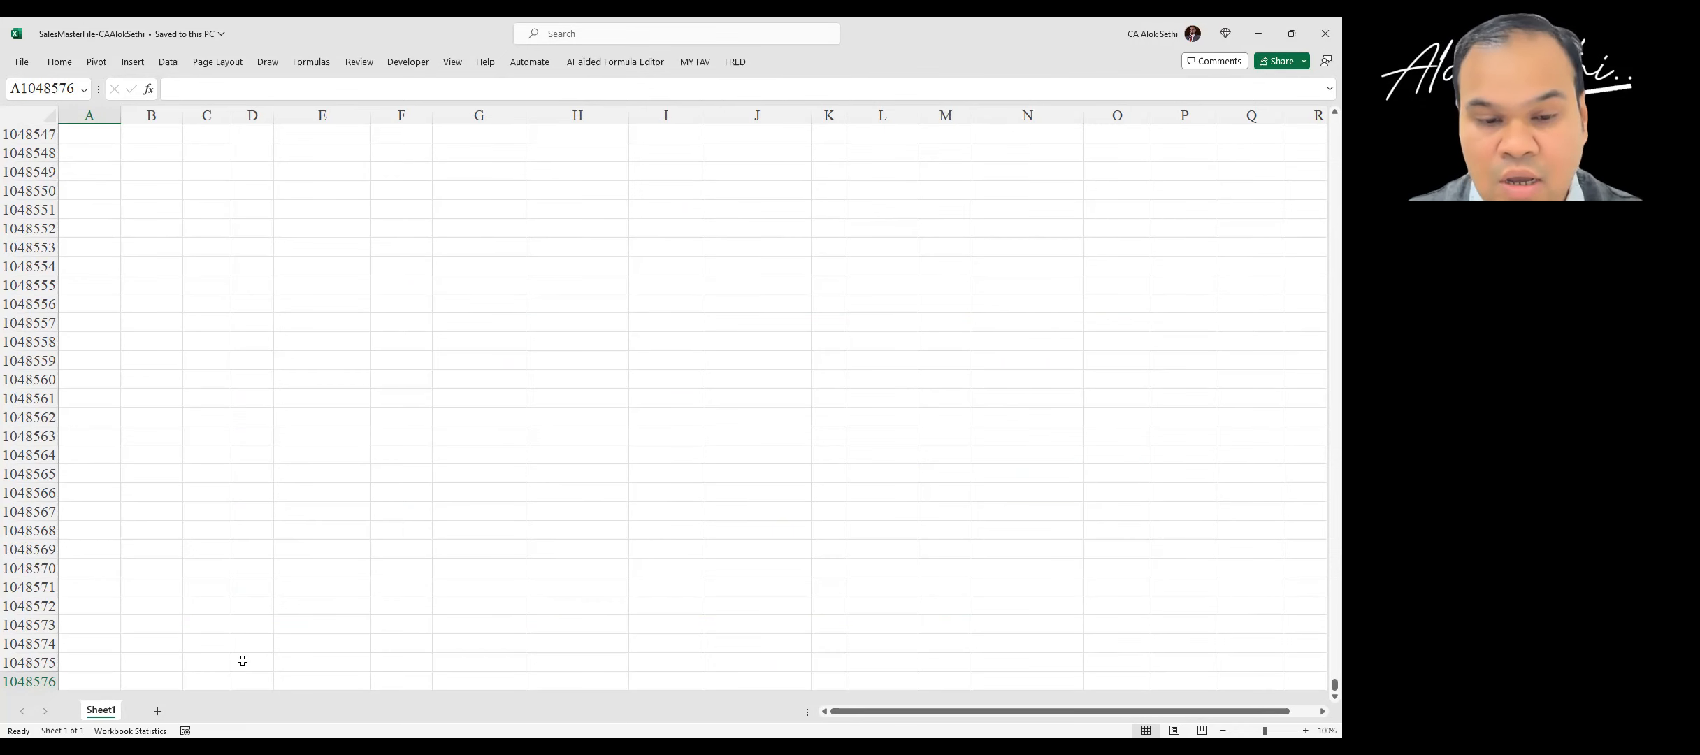
key(ctrl+Up)
key(ctrl+Up)
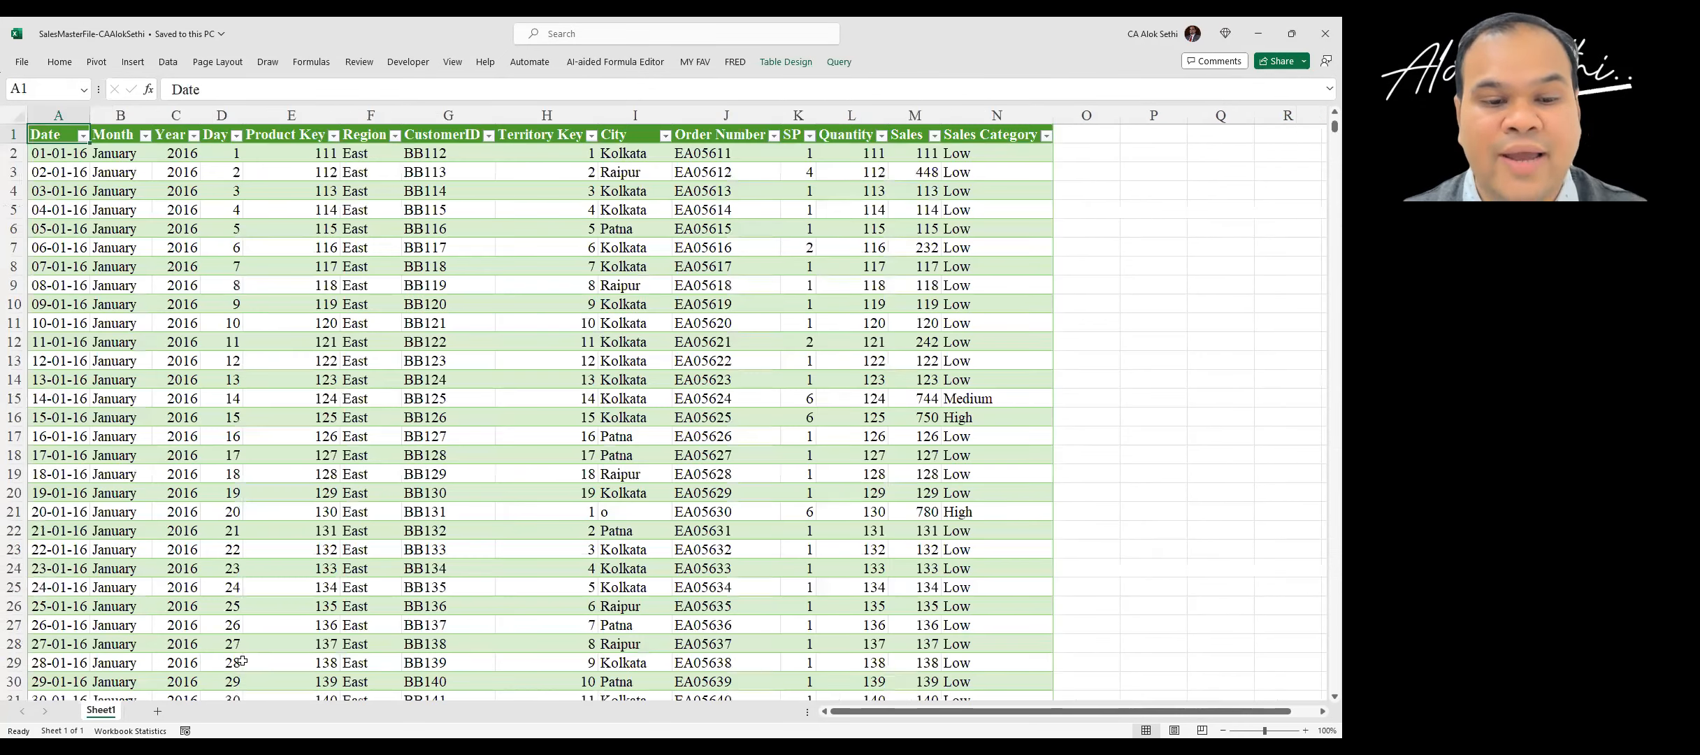
key(ctrl+Down)
key(ctrl+Up)
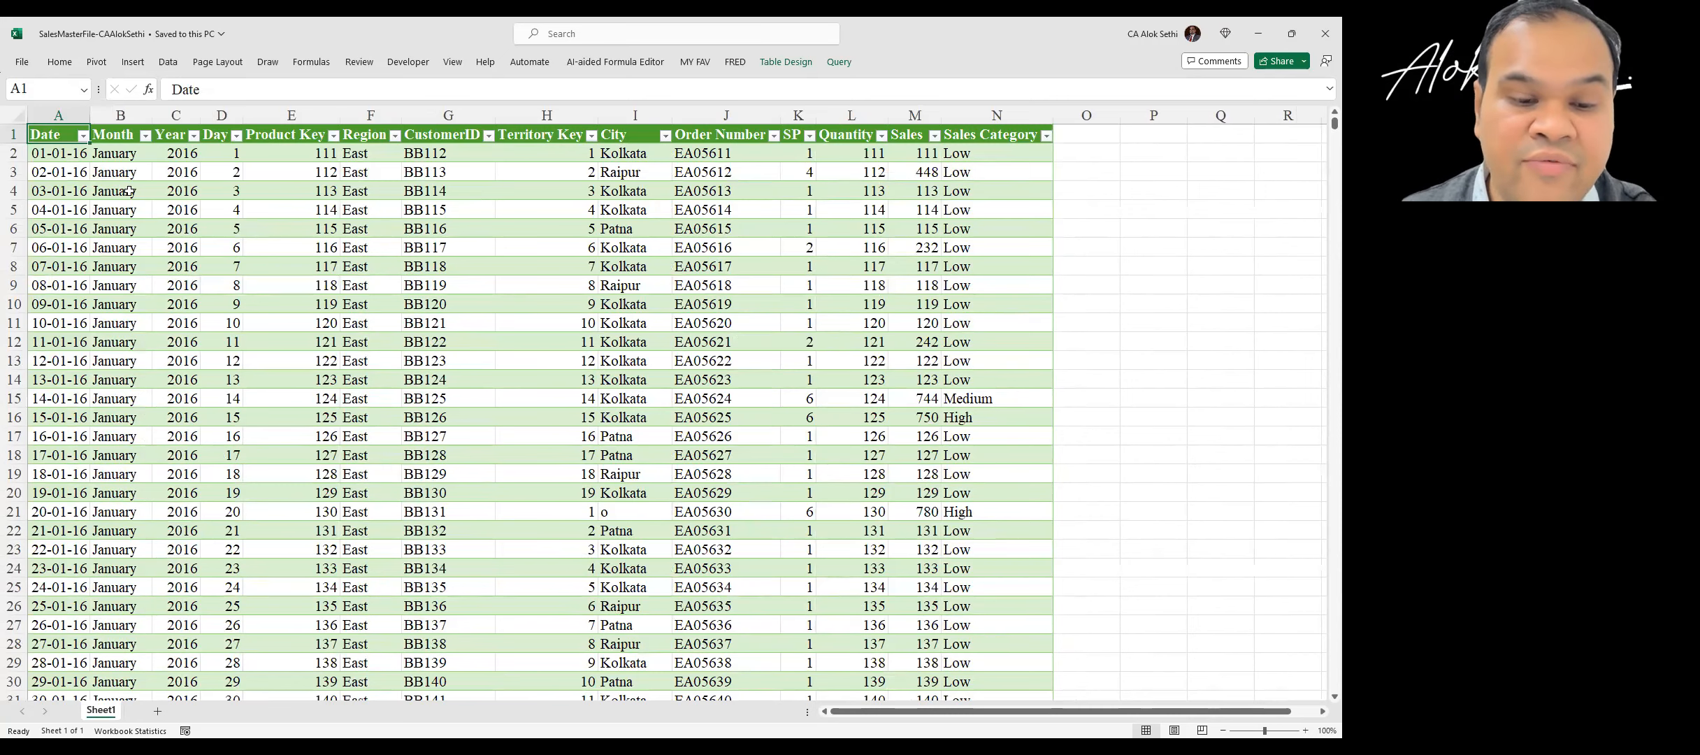
- Review the filter values of the Year and Region columns without applying a filter
click(193, 135)
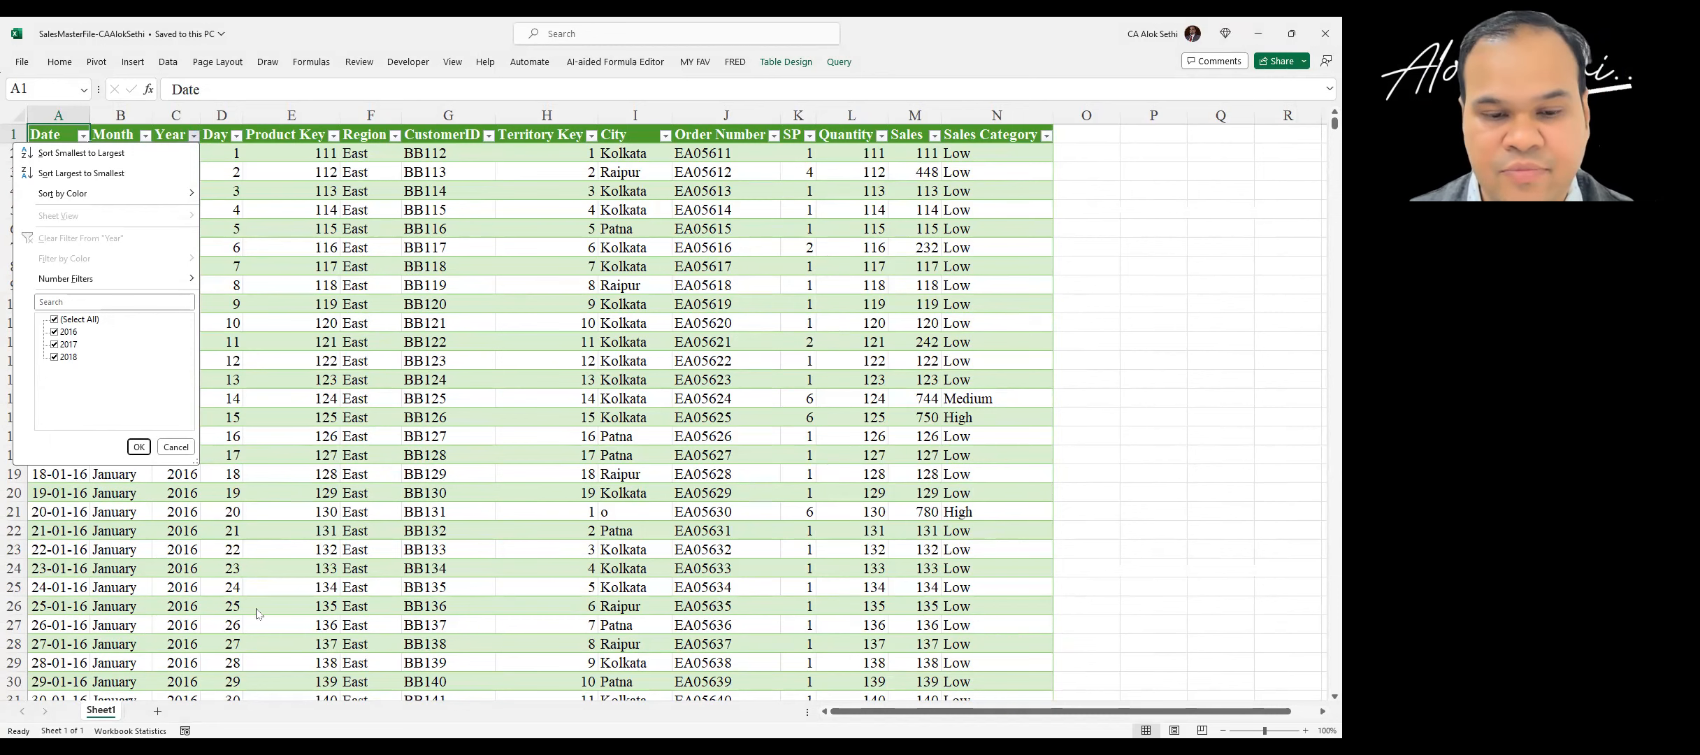
click(175, 448)
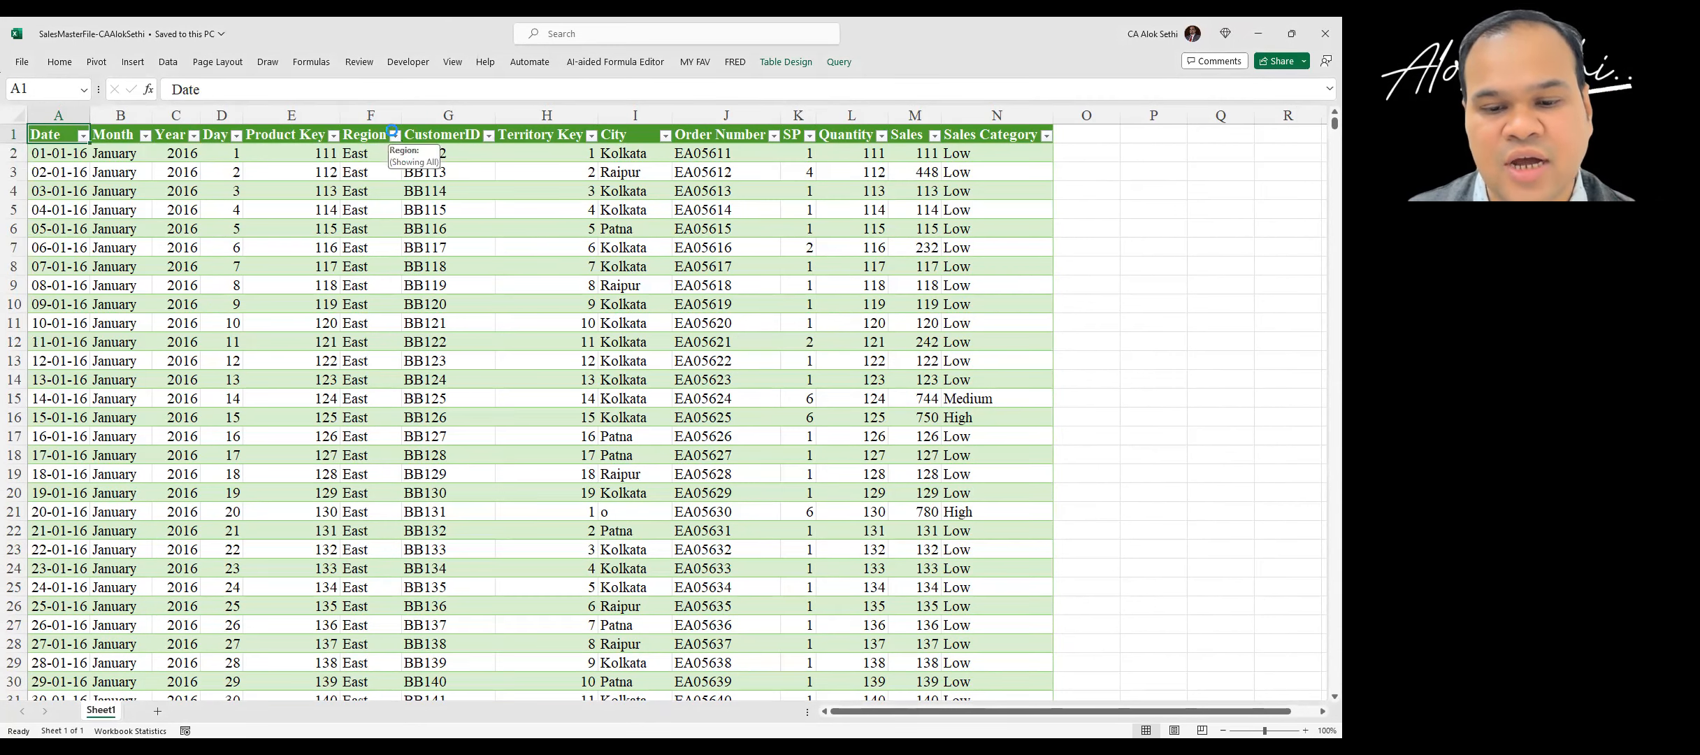
click(393, 134)
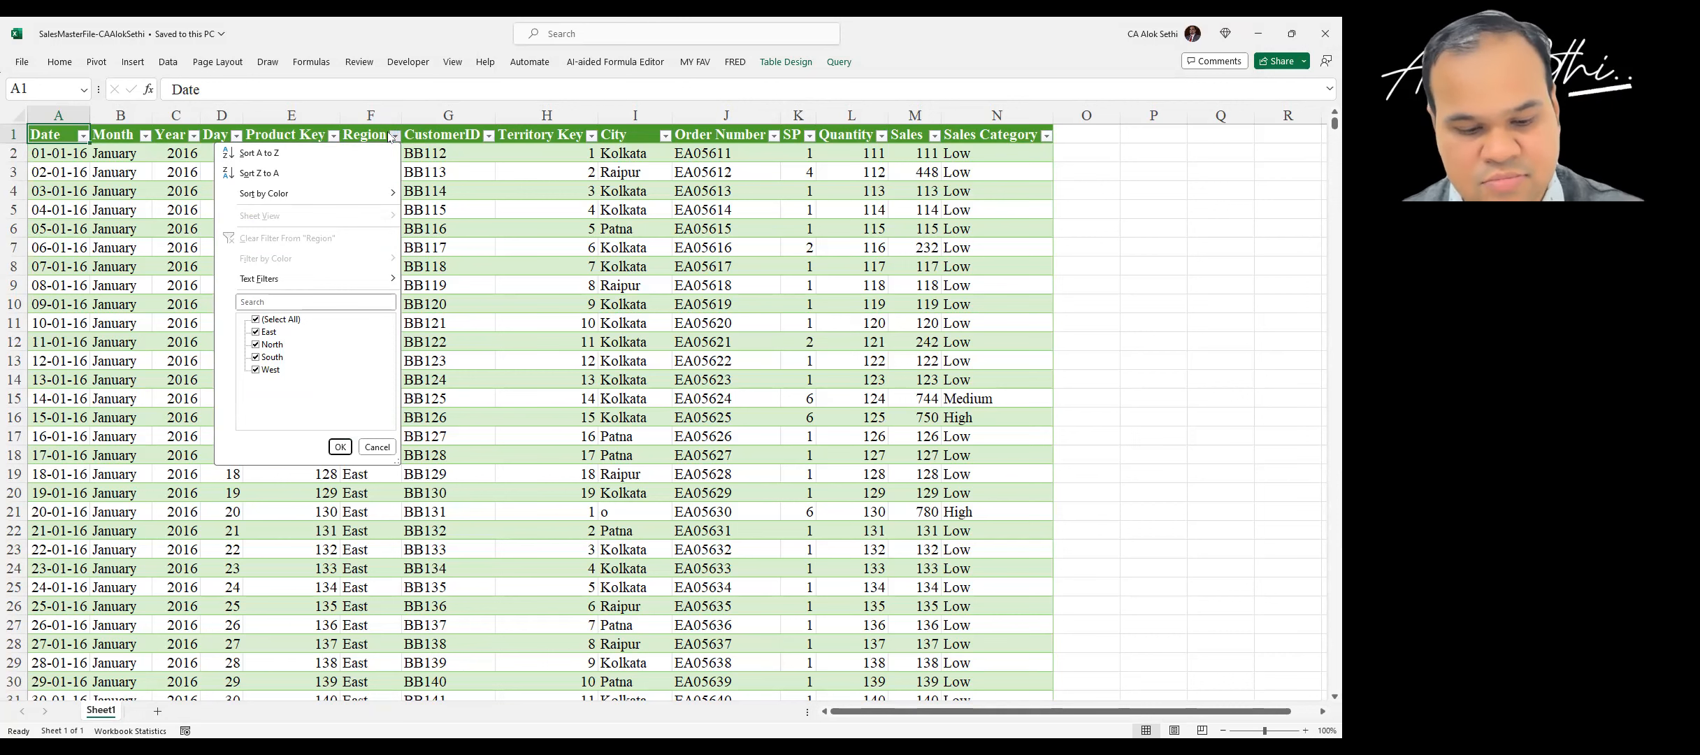
key(Escape)
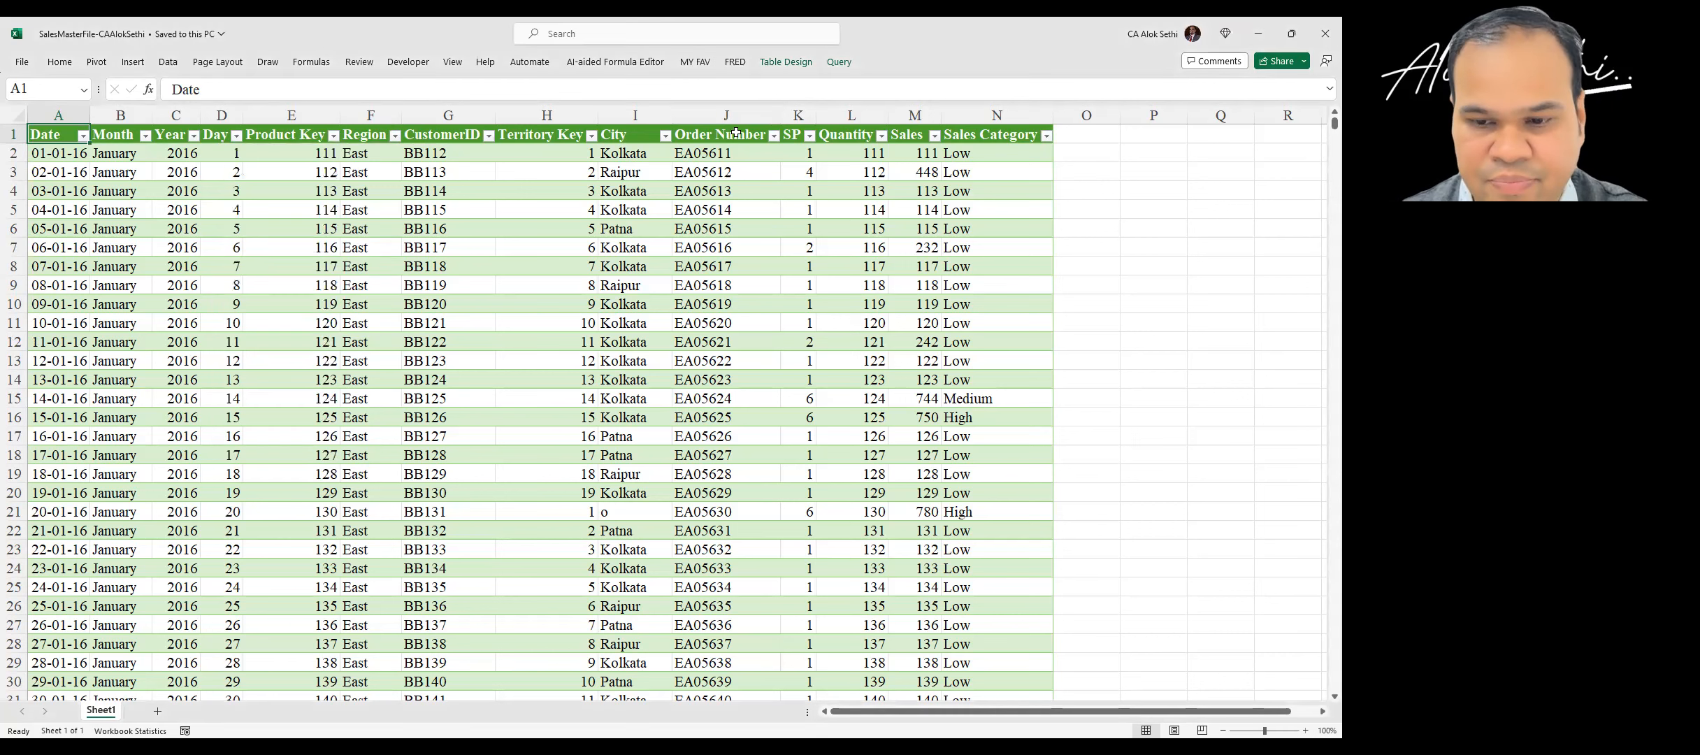
- Examine the full list of filter values in the City column
click(668, 134)
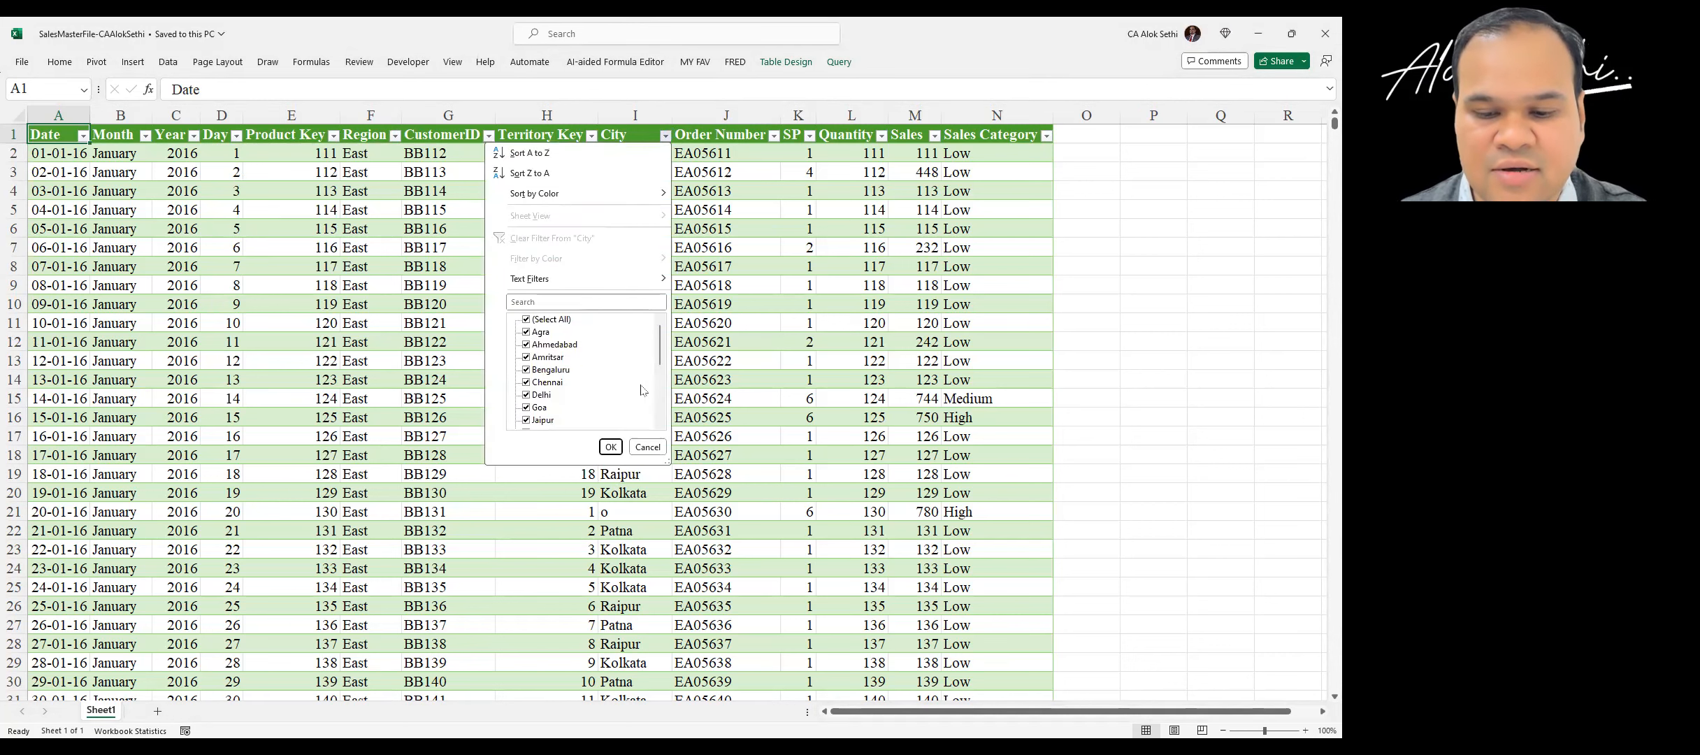
mouse_move(661, 352)
mouse_down()
mouse_move(646, 432)
mouse_move(675, 320)
mouse_move(667, 426)
mouse_move(669, 334)
mouse_up()
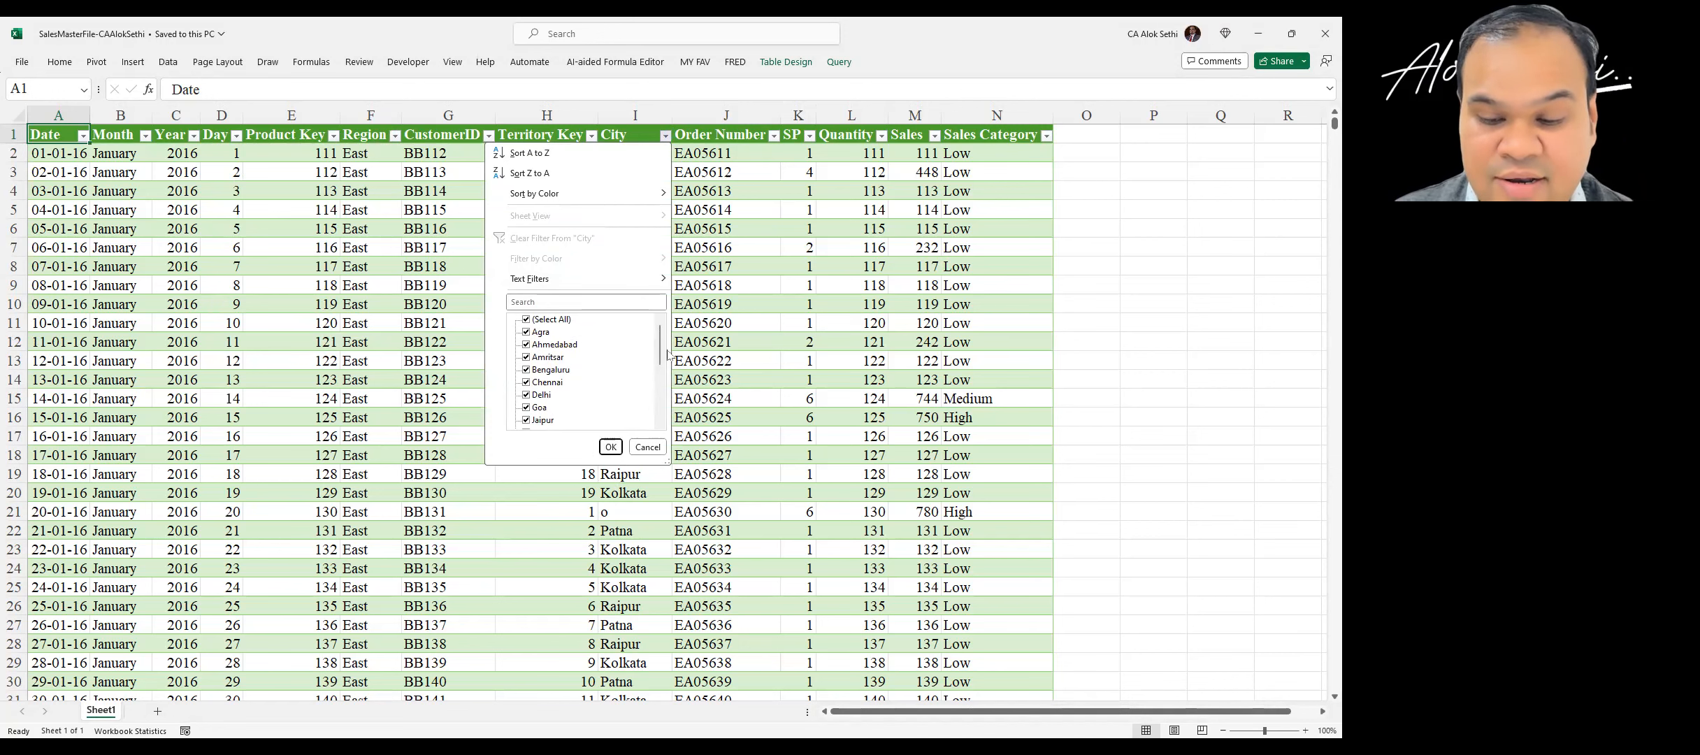
drag(663, 346, 662, 399)
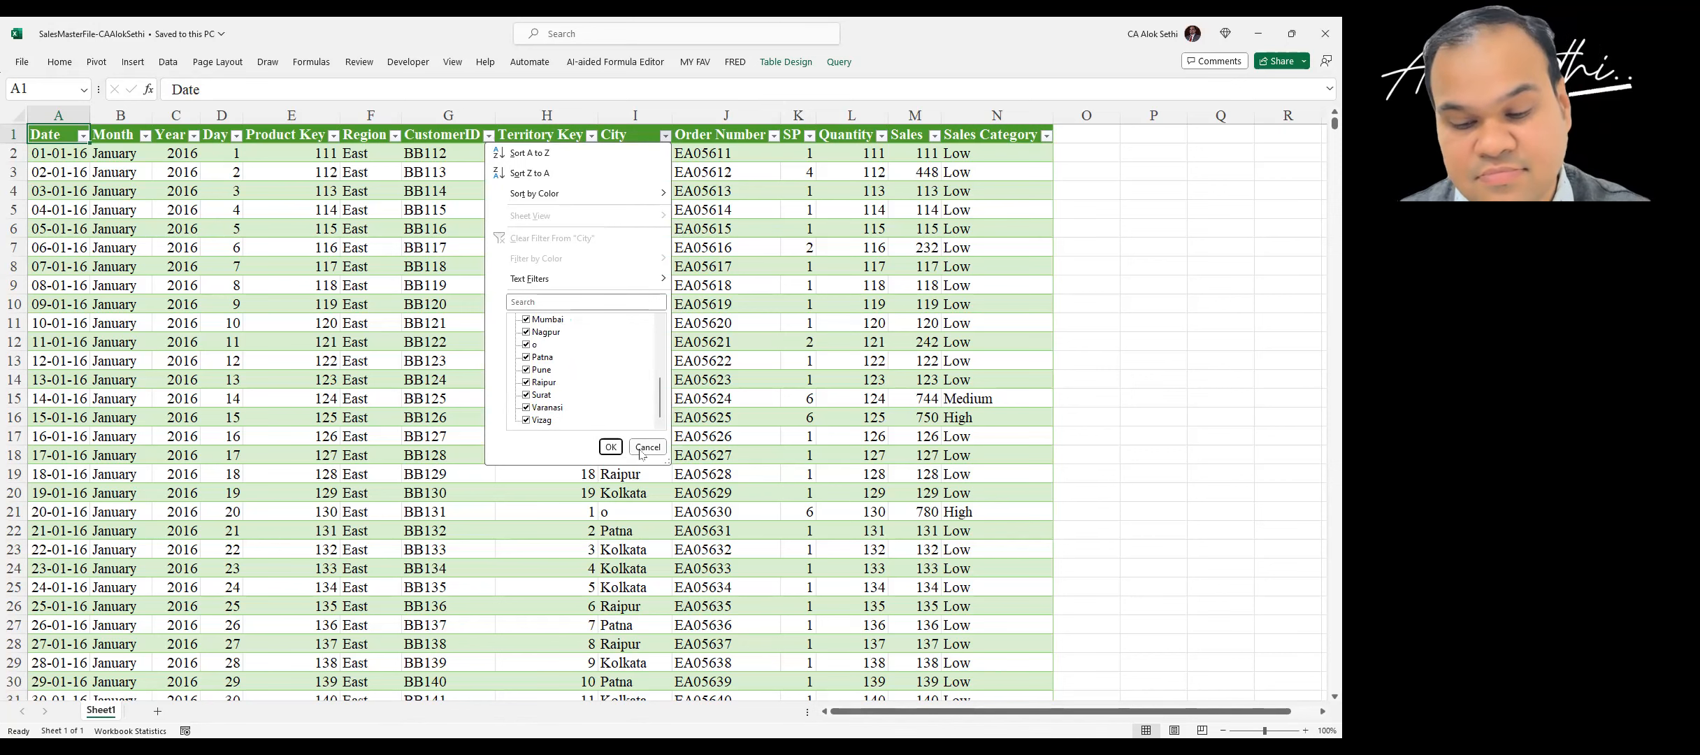
scroll(615, 399, up, 6)
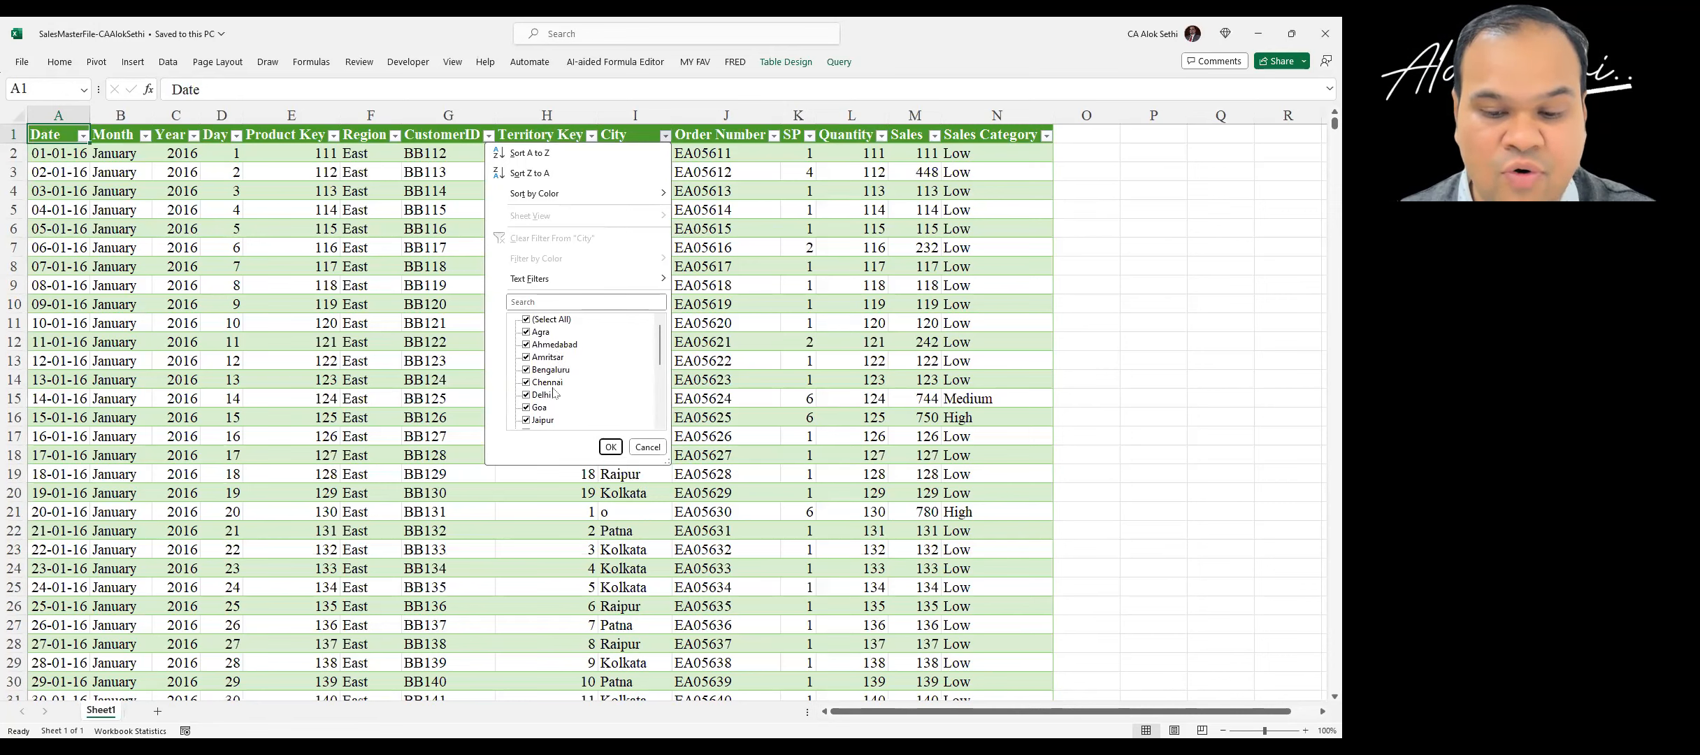
scroll(543, 419, down, 1)
scroll(543, 420, down, 2)
- View the Order Number column's filter values, and move along the header row to Sales Category
click(773, 135)
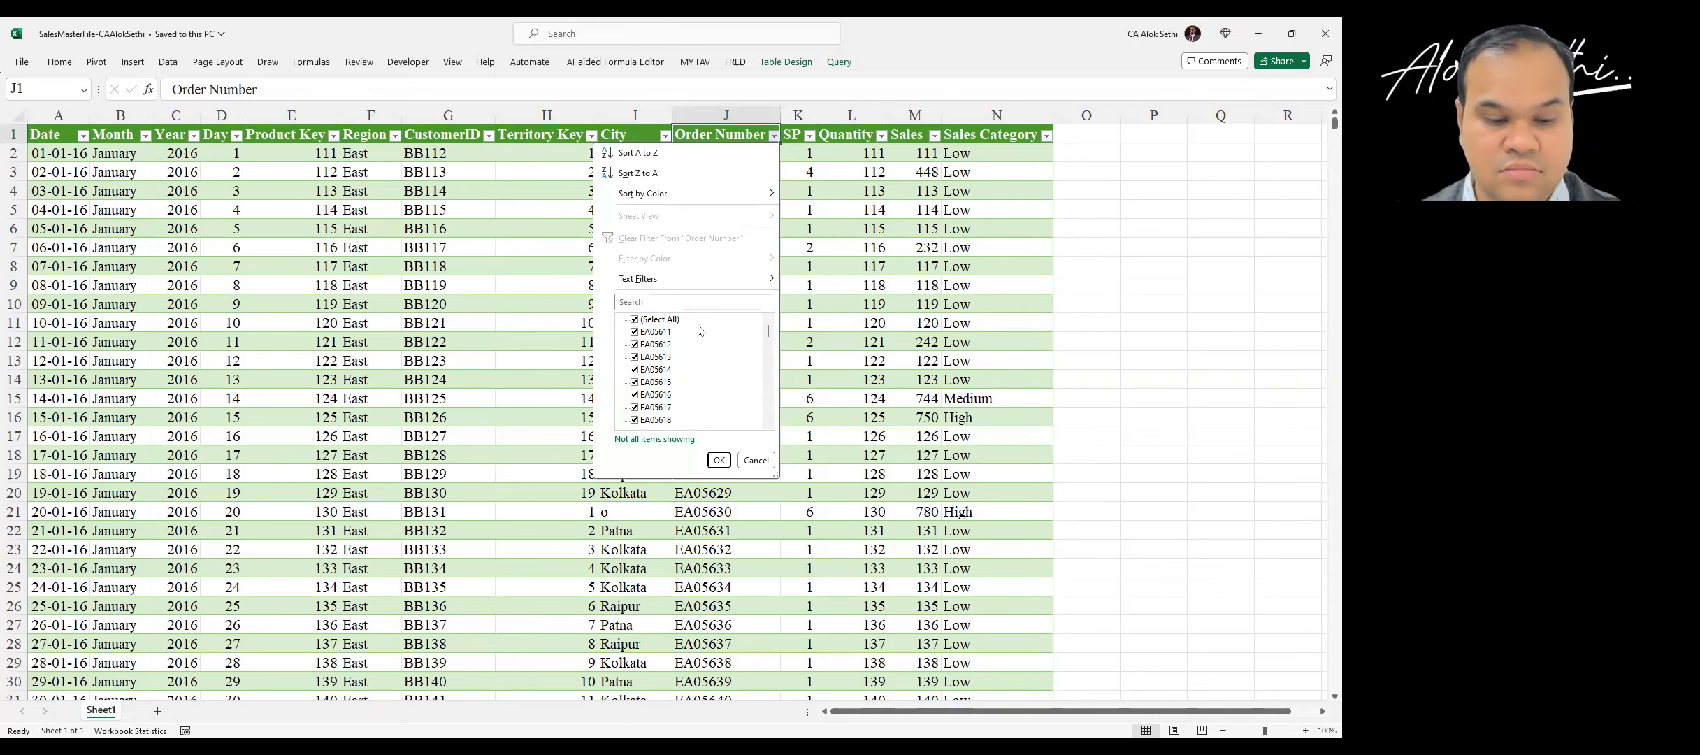
key(alt+Tab)
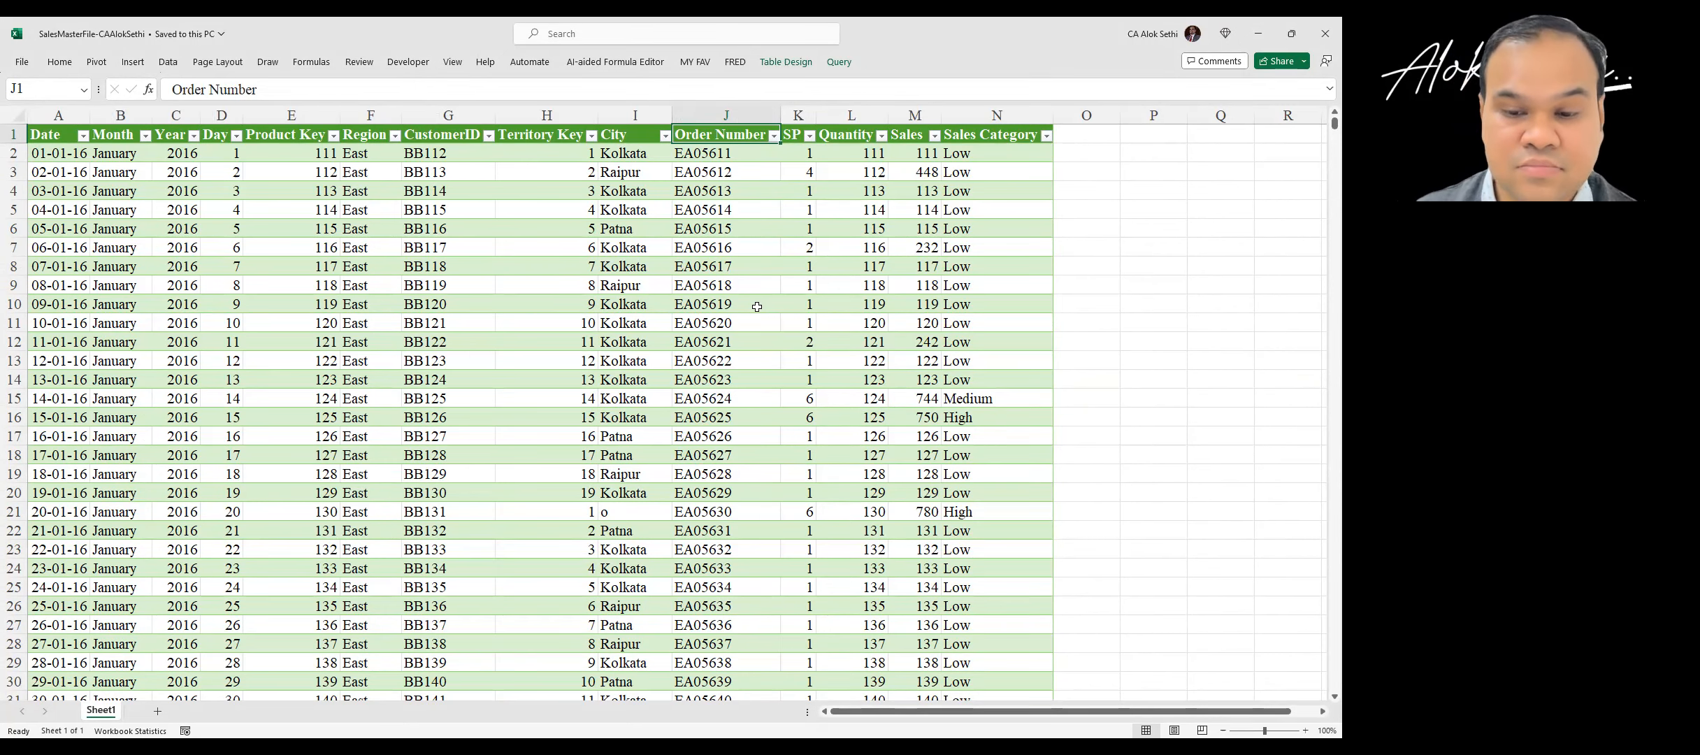
key(Right)
key(Right)
key(Right)
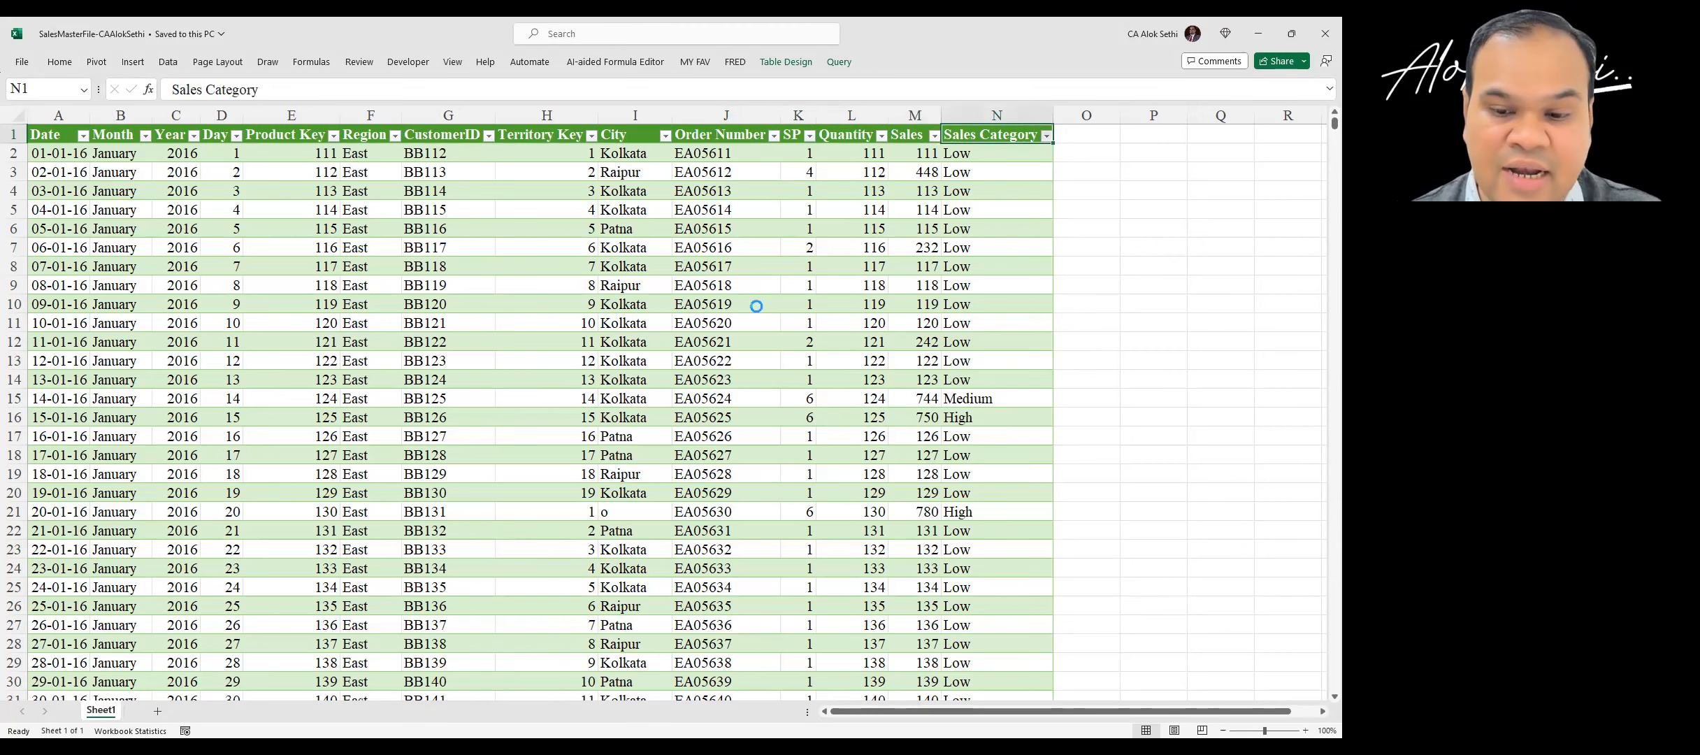
- Review the filter values of the Sales Category column without applying a filter, and return to the Date header
key(alt+Down)
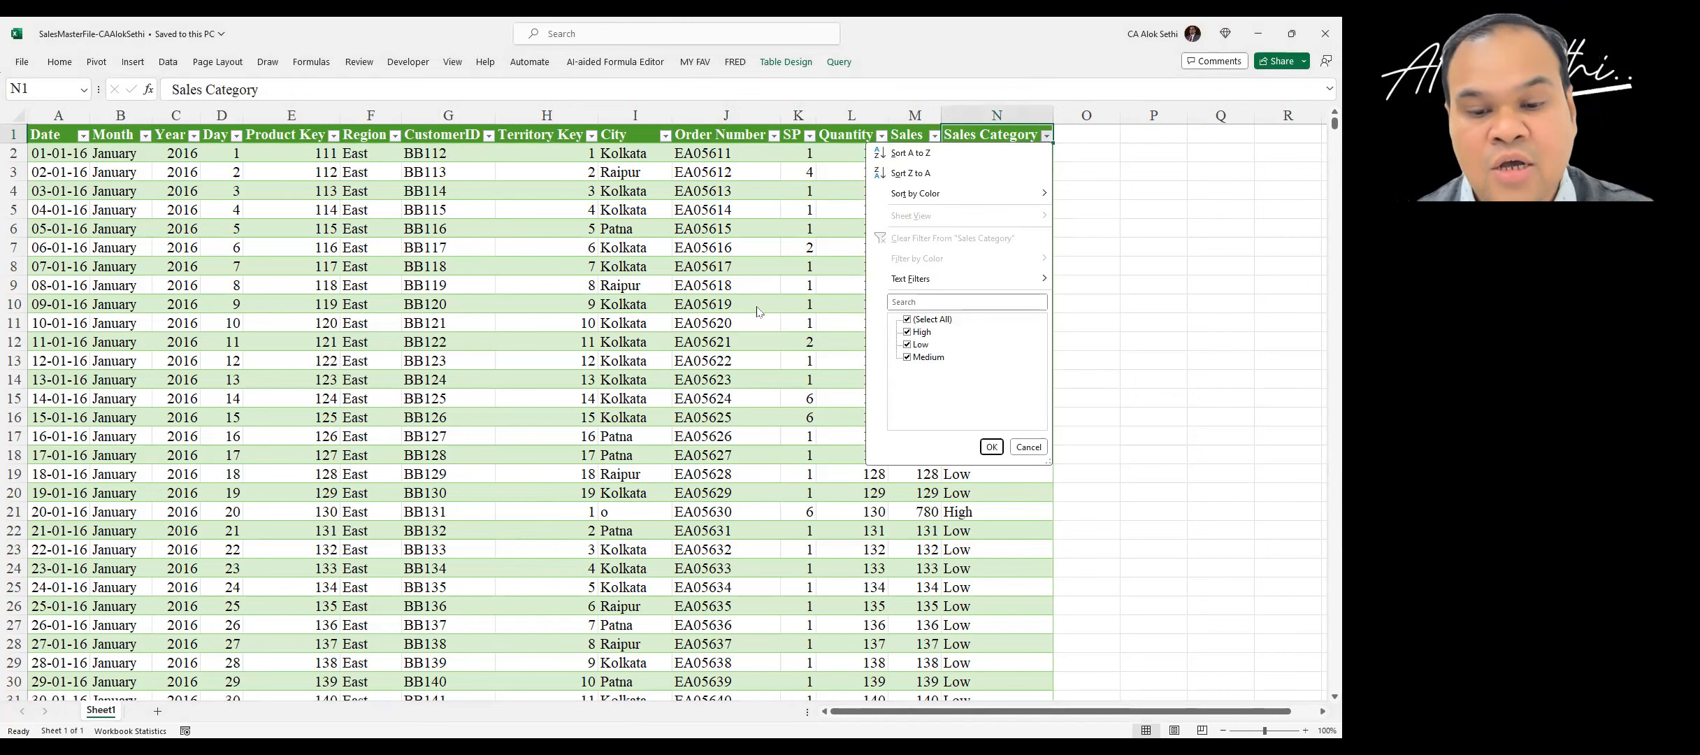
key(Escape)
key(ctrl+Home)
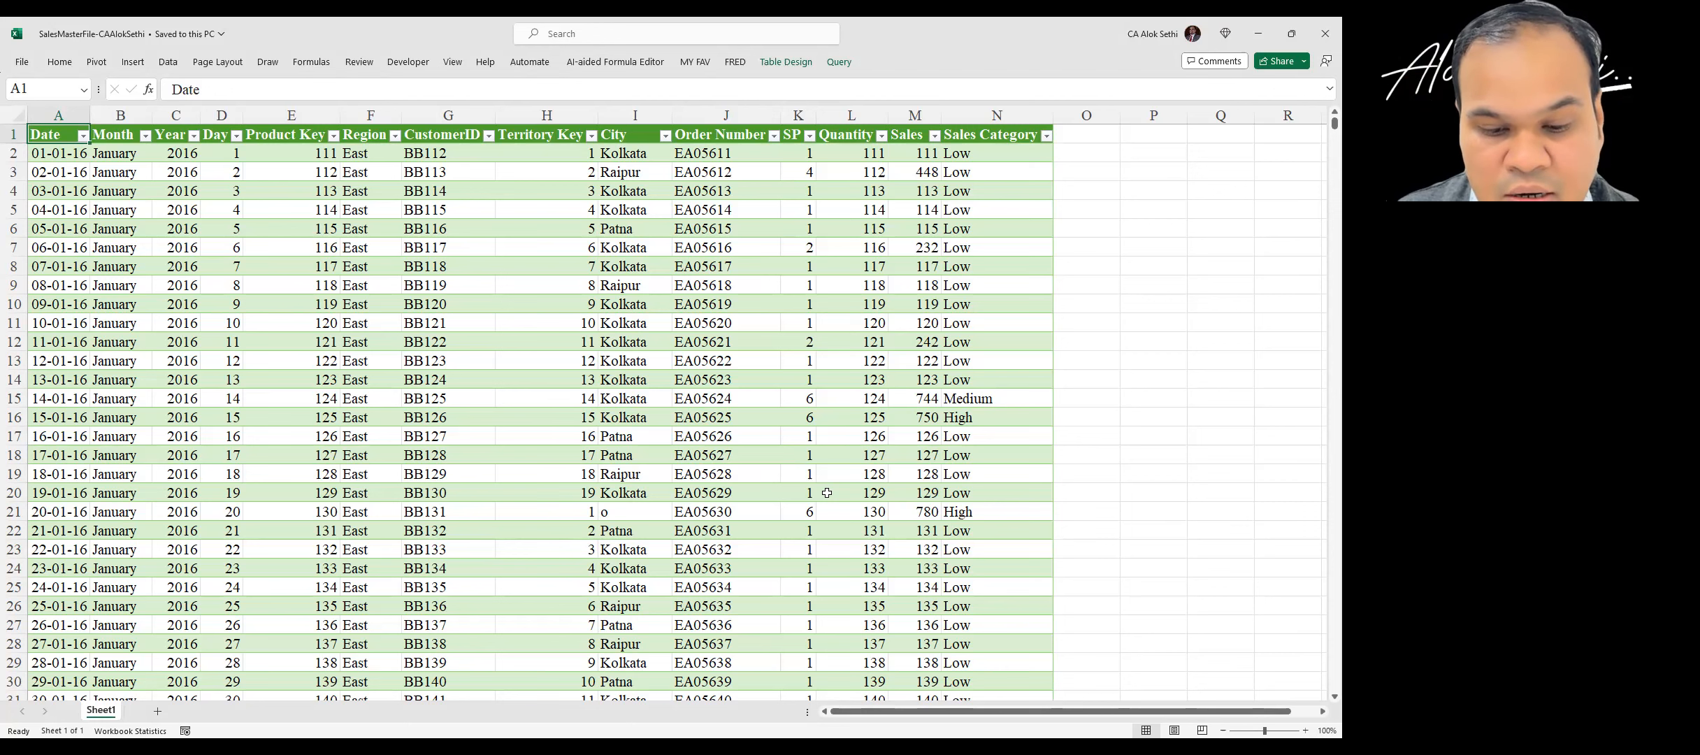
- Enter the headings Year in P2 and Sales in Q2 beside the table, with 2016 under Year in P3
key(alt+Tab)
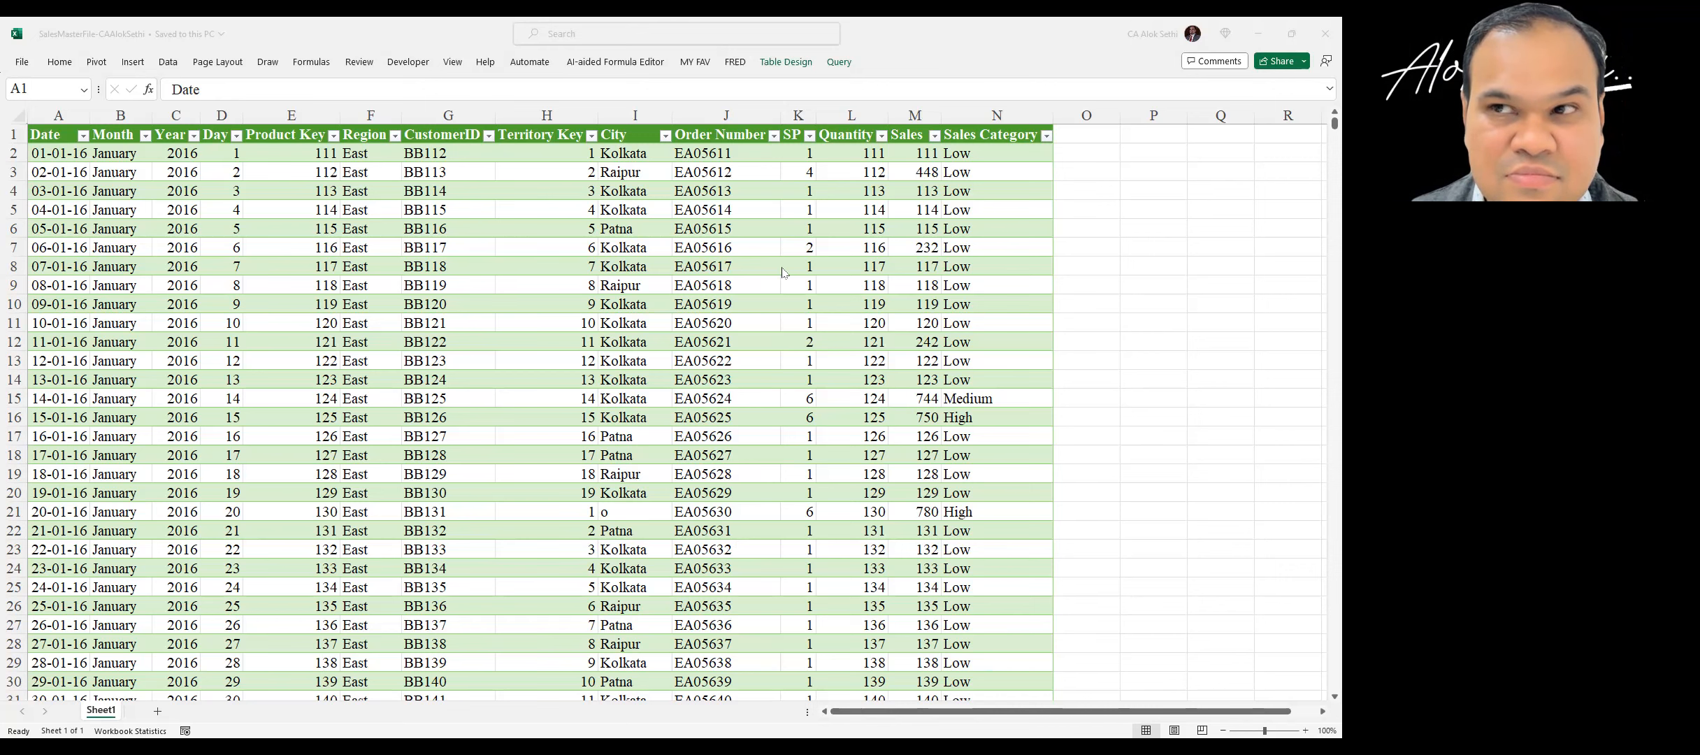
click(1134, 169)
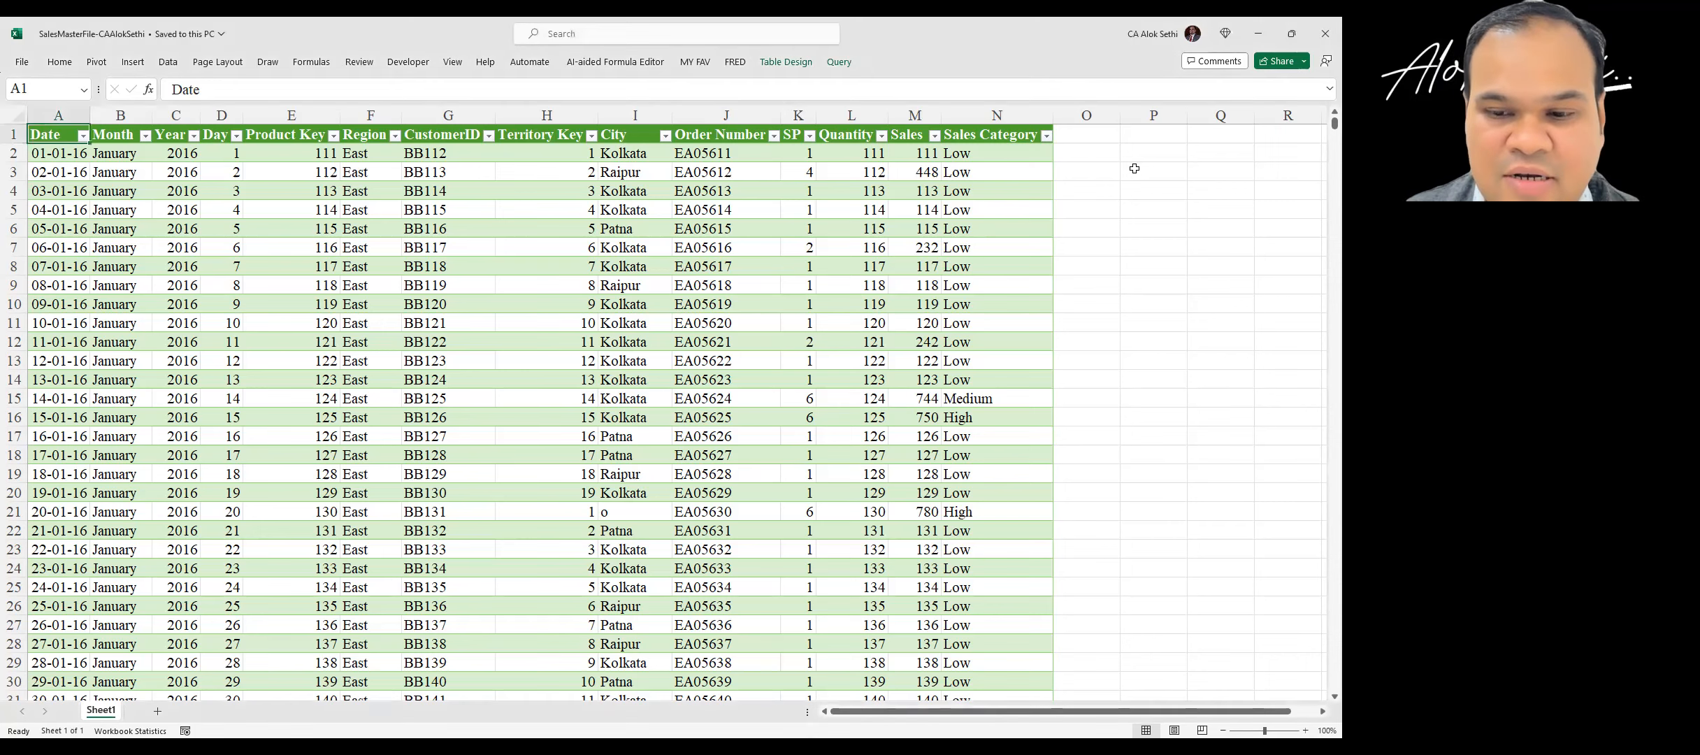
click(1134, 169)
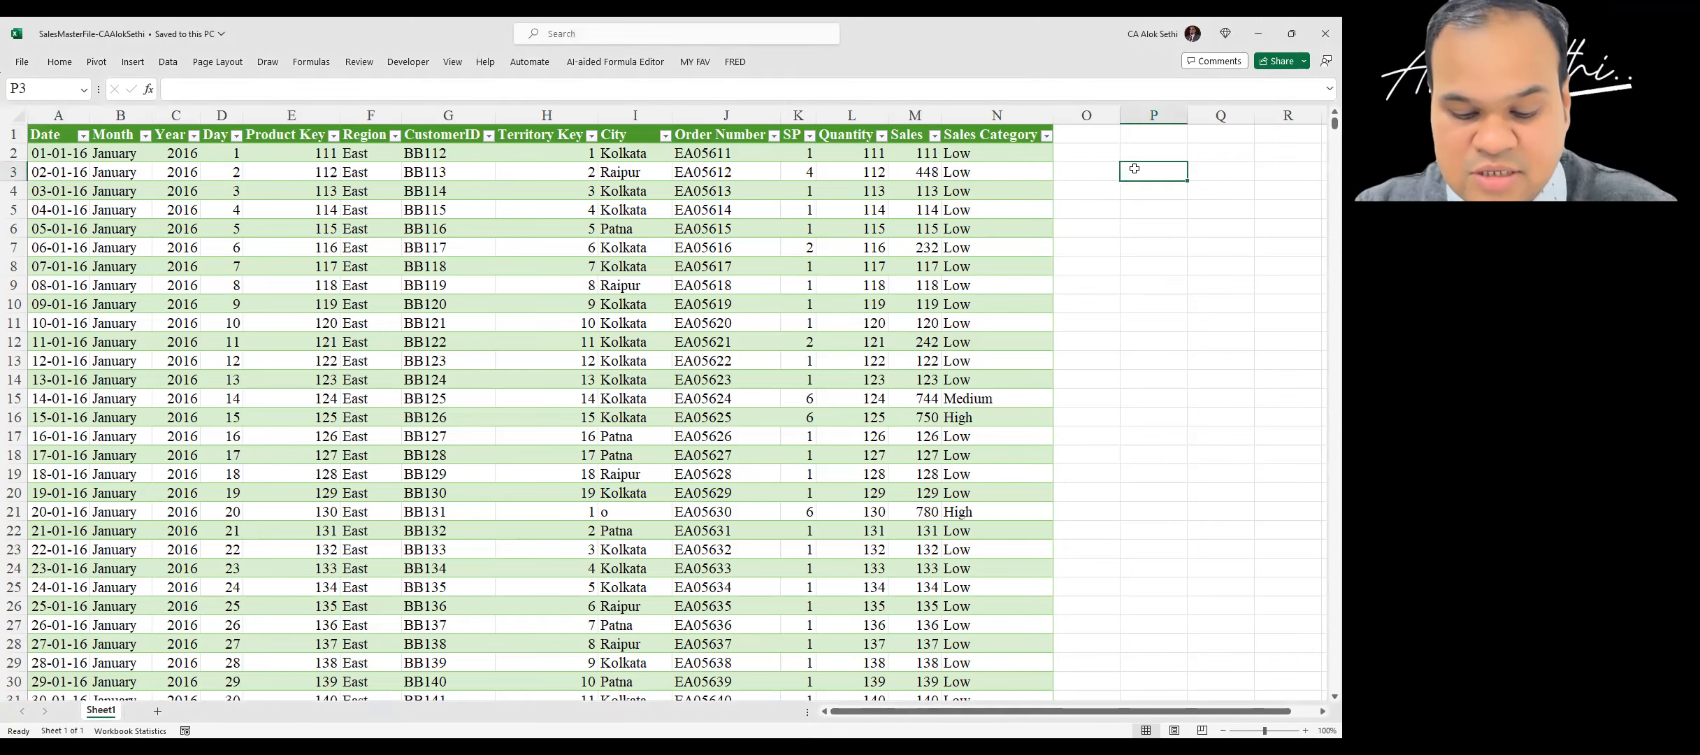
text(2016)
key(Tab)
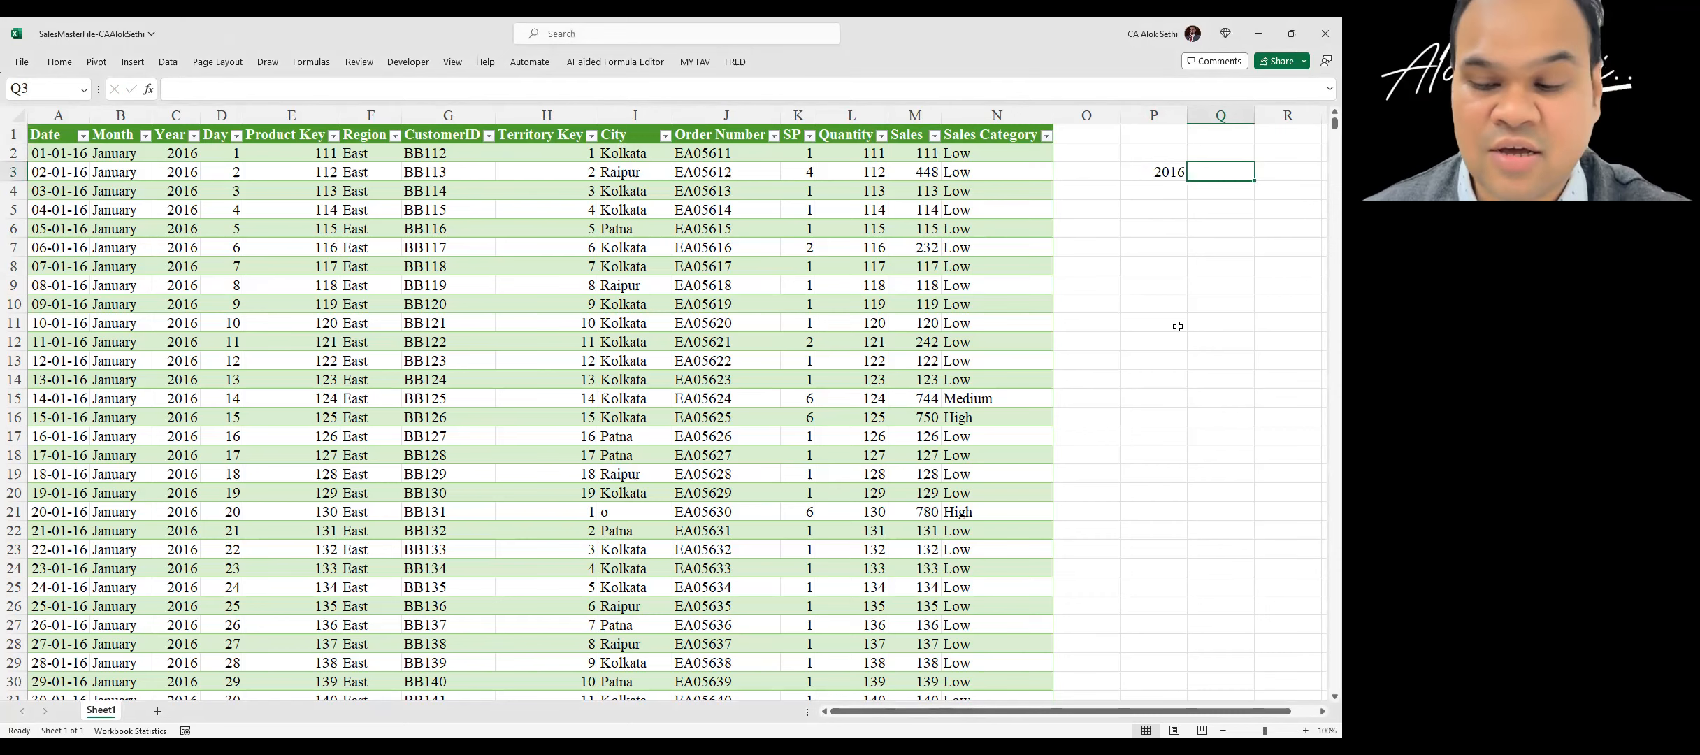
key(Left)
key(Up)
text(Year)
key(Right)
text(Sales)
key(Return)
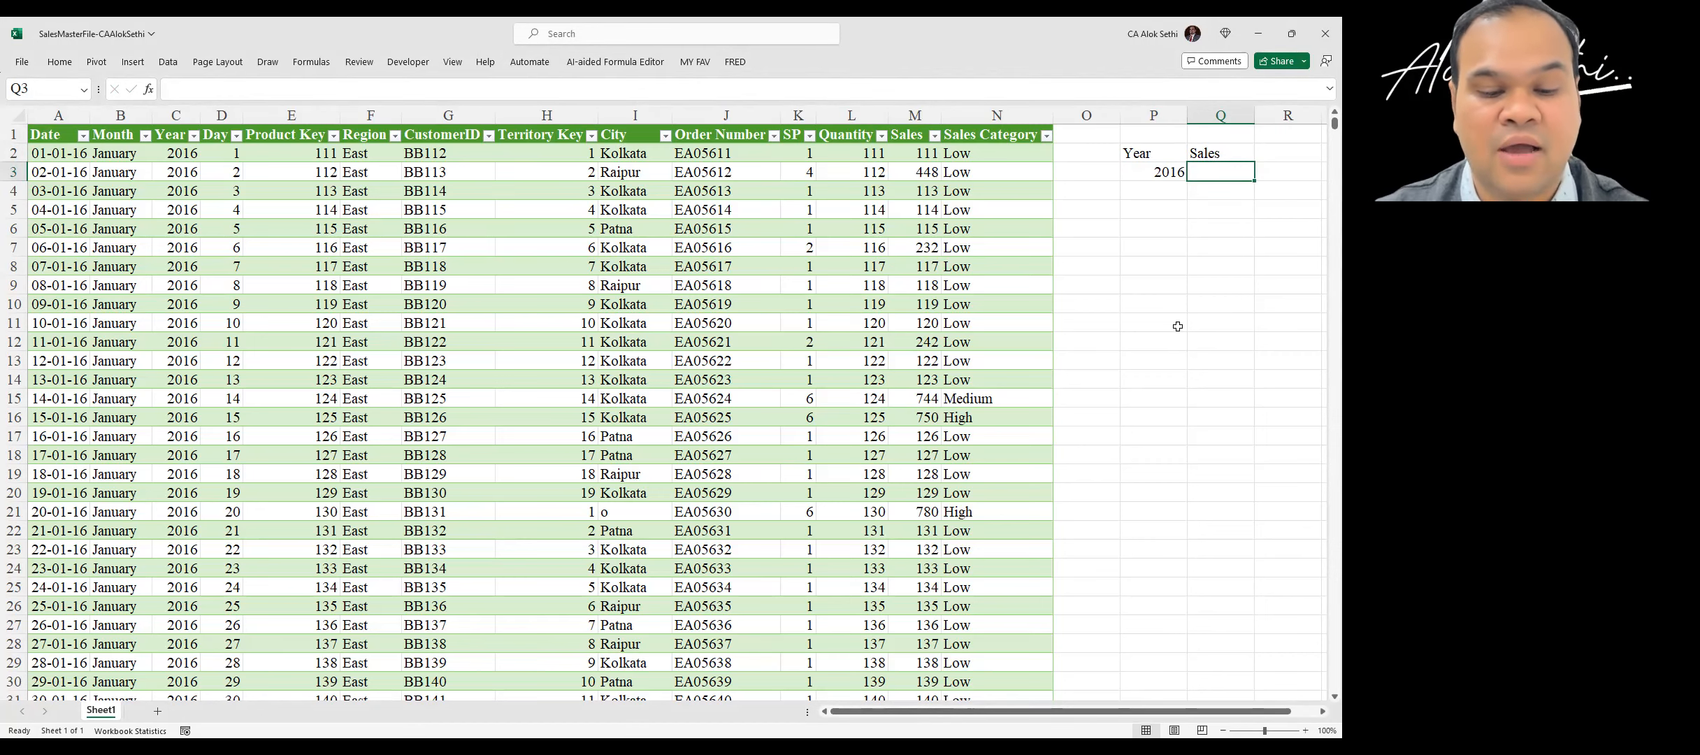
- Create a PivotTable from the whole Sales_Regions table on a new worksheet, and slightly widen its field list
click(302, 343)
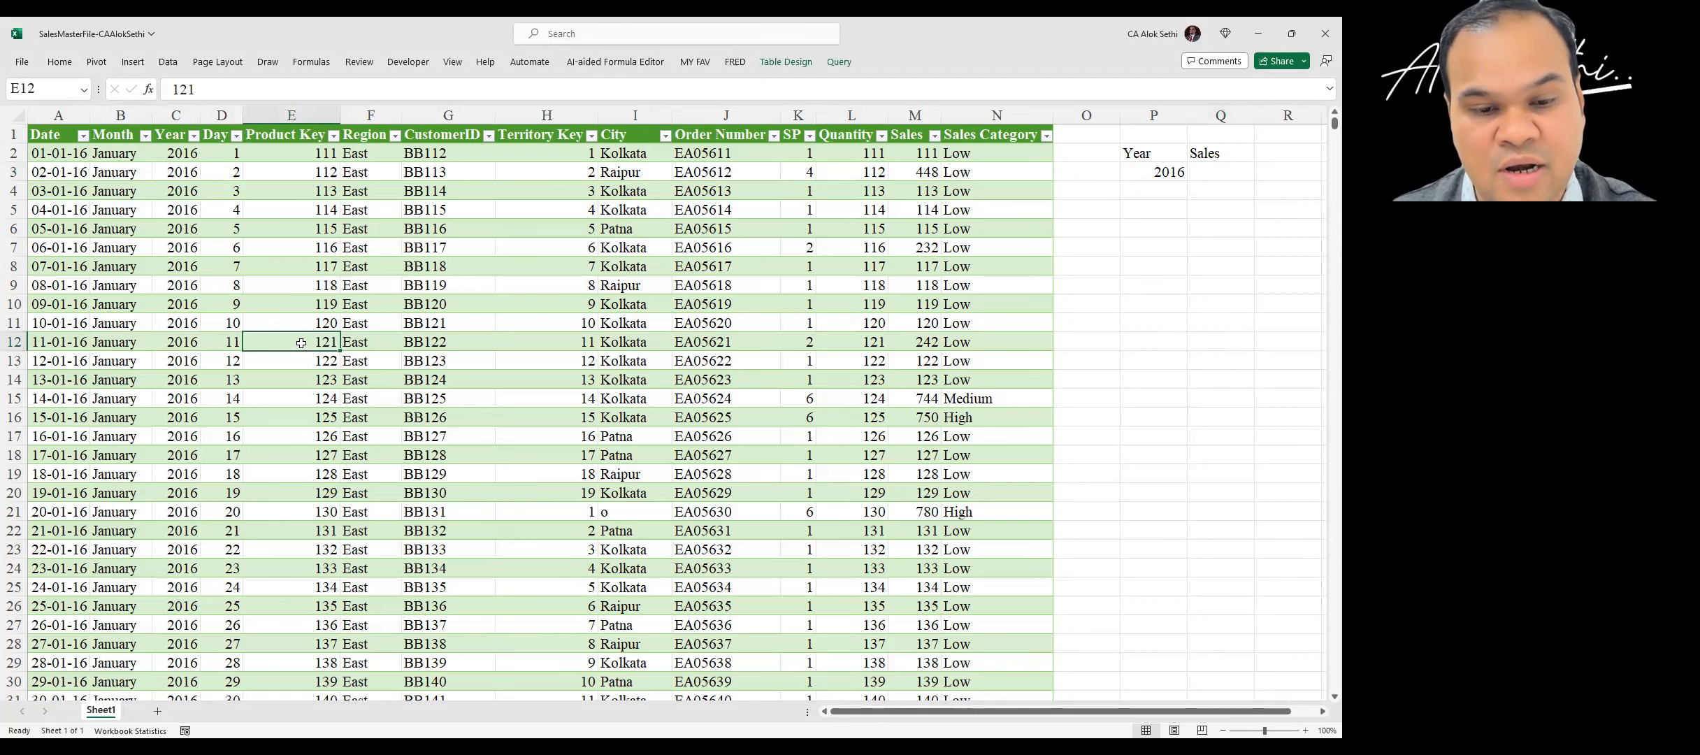
key(ctrl+a)
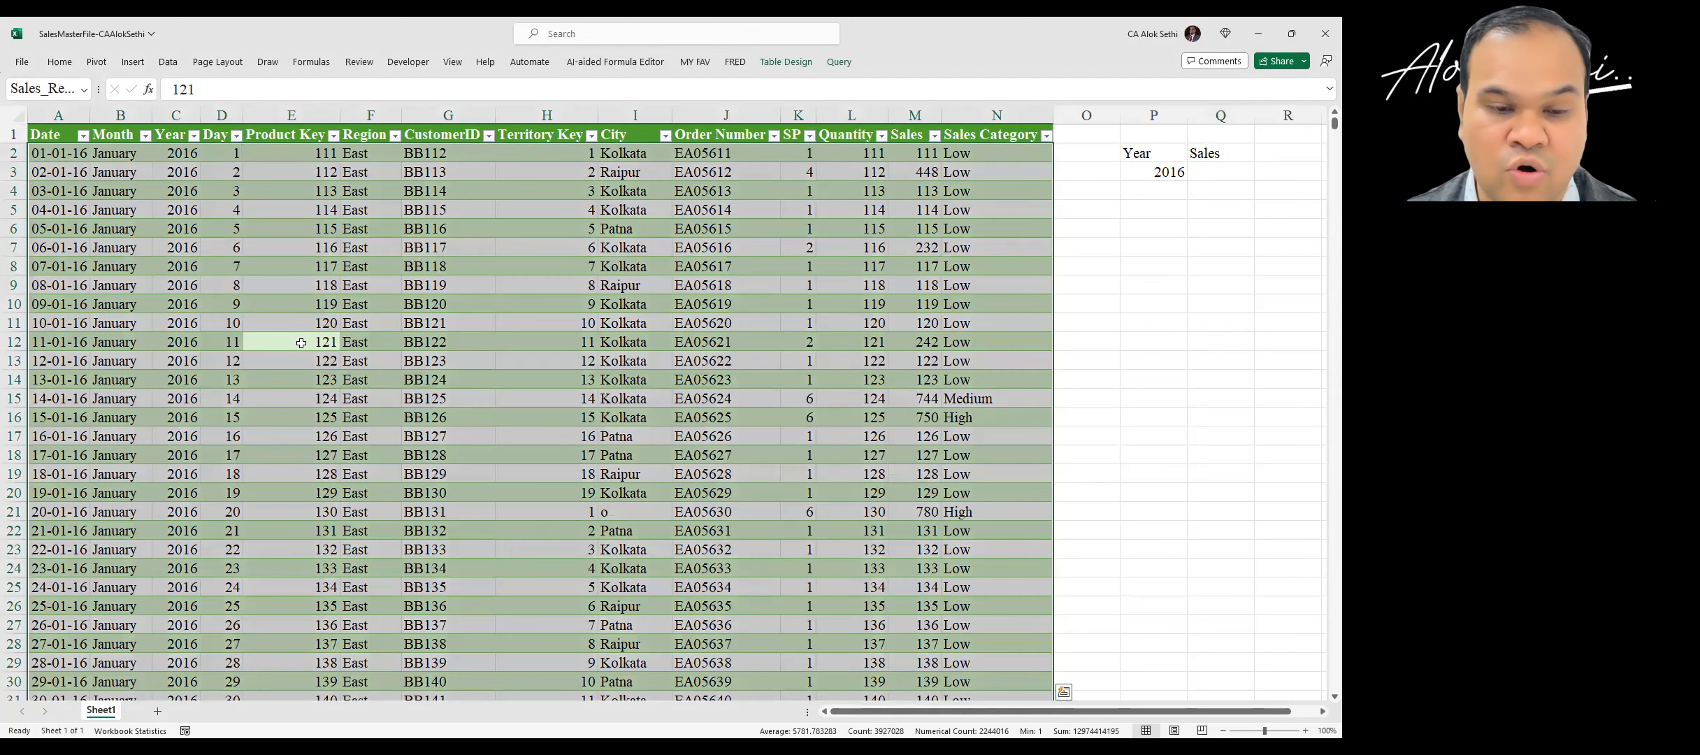
click(133, 62)
click(35, 112)
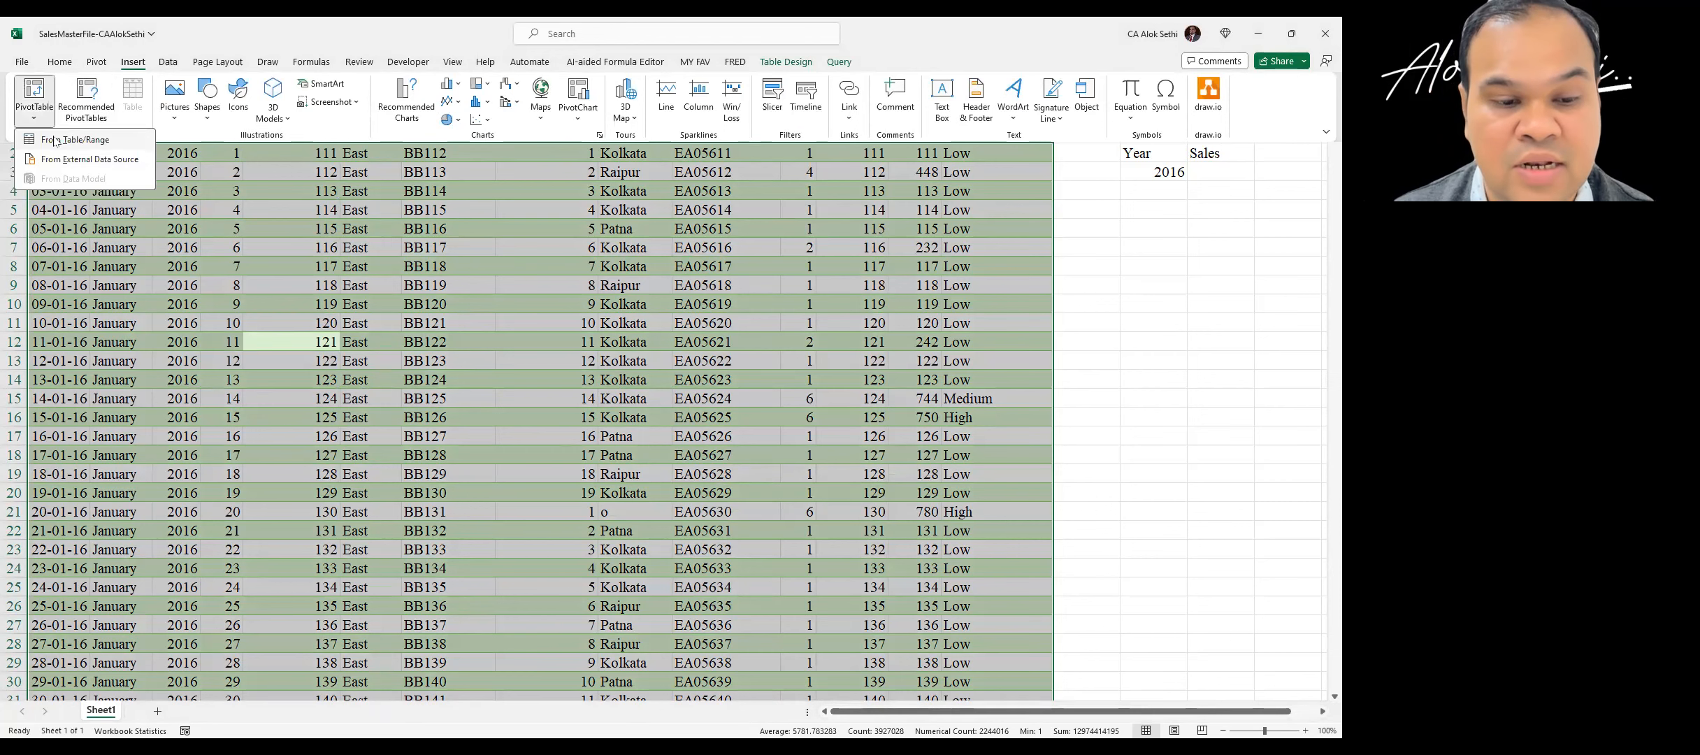
click(61, 137)
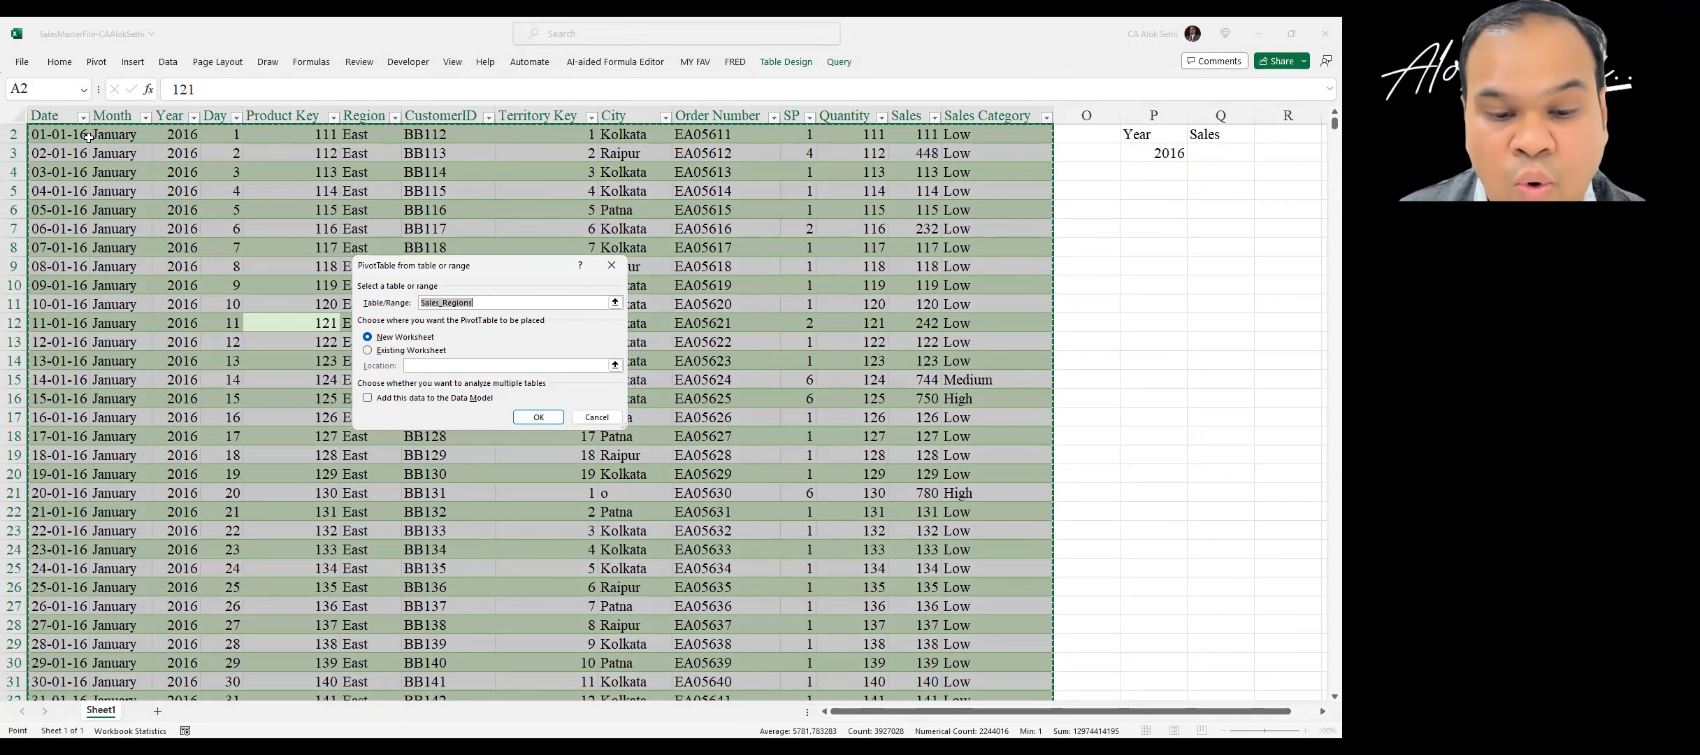
click(510, 417)
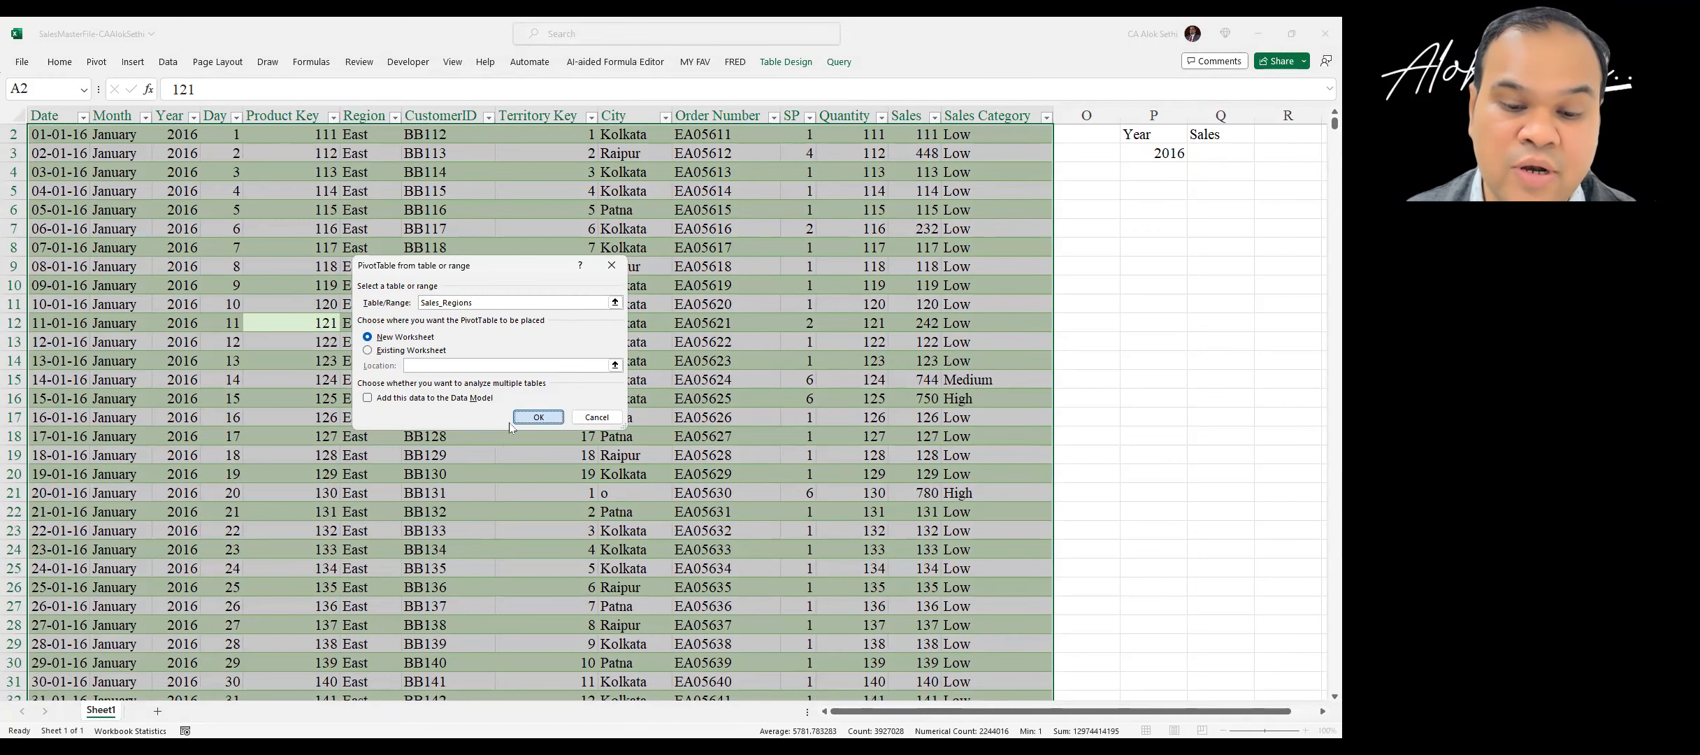
click(537, 417)
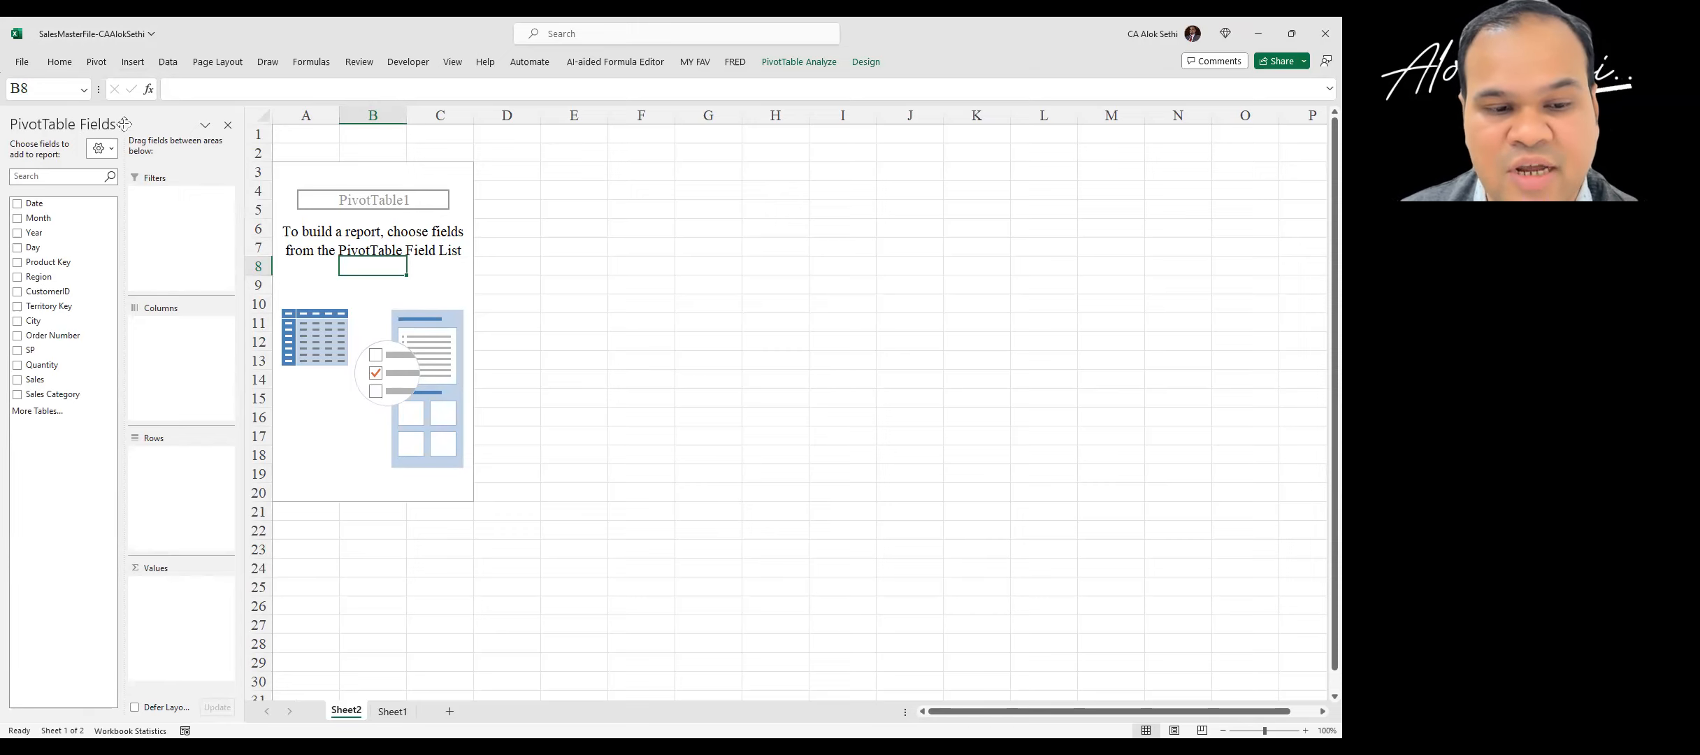
drag(125, 124, 291, 140)
drag(172, 182, 8, 139)
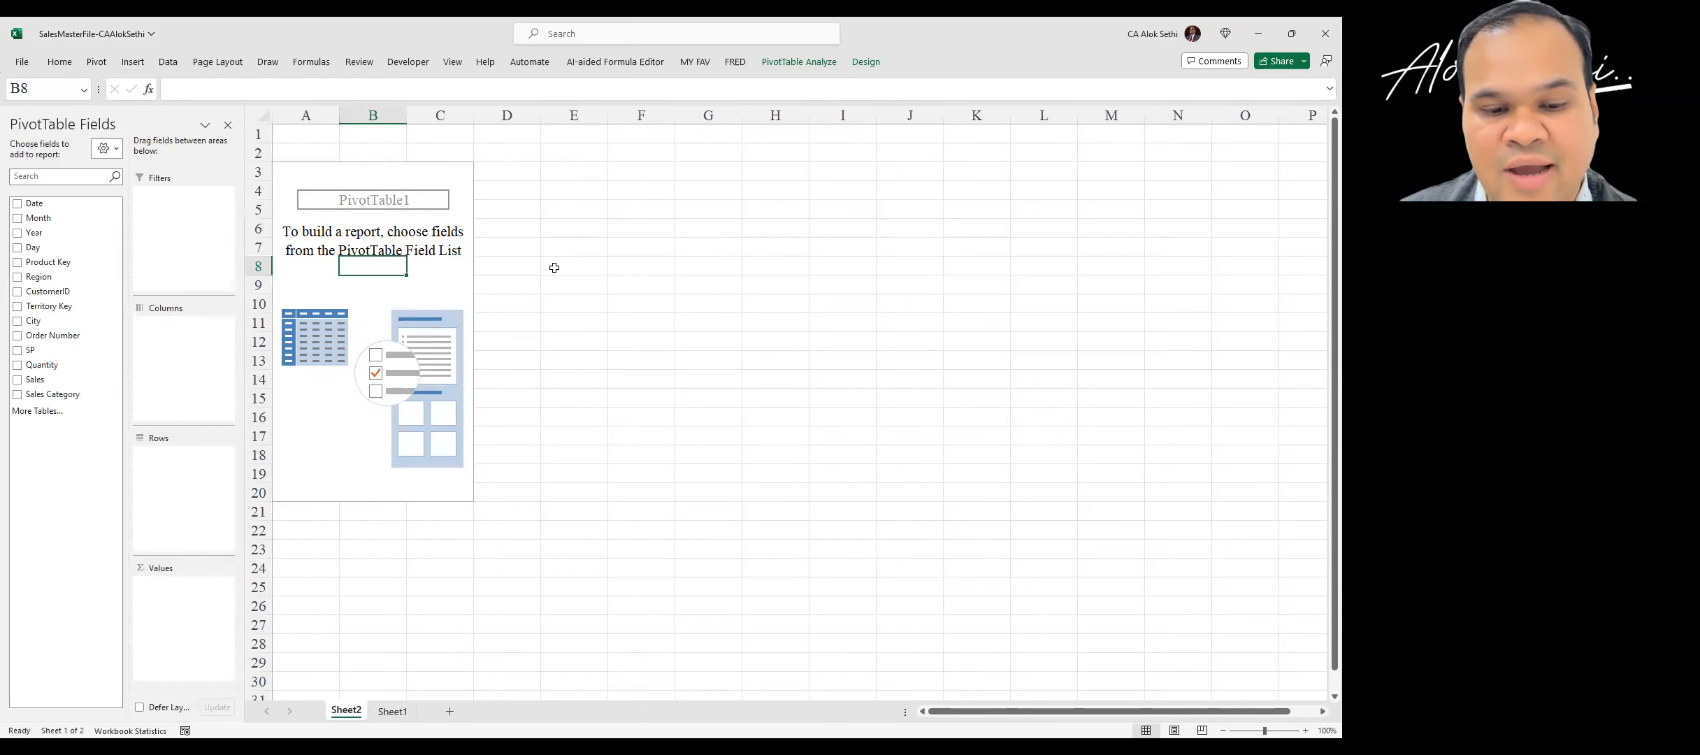
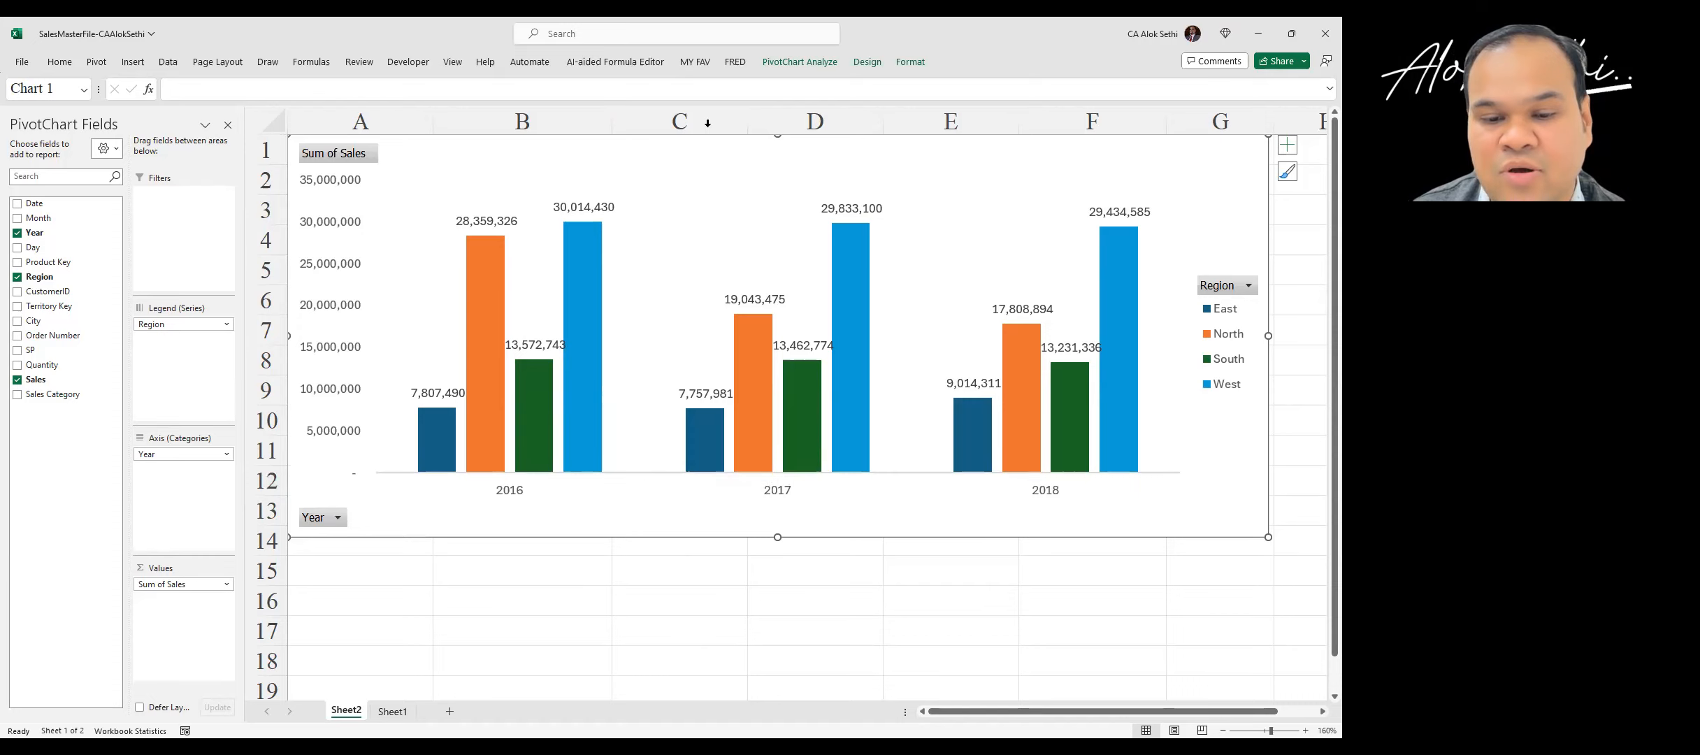
- Add the series name to the data labels of the East columns in the pivot chart
click(1288, 145)
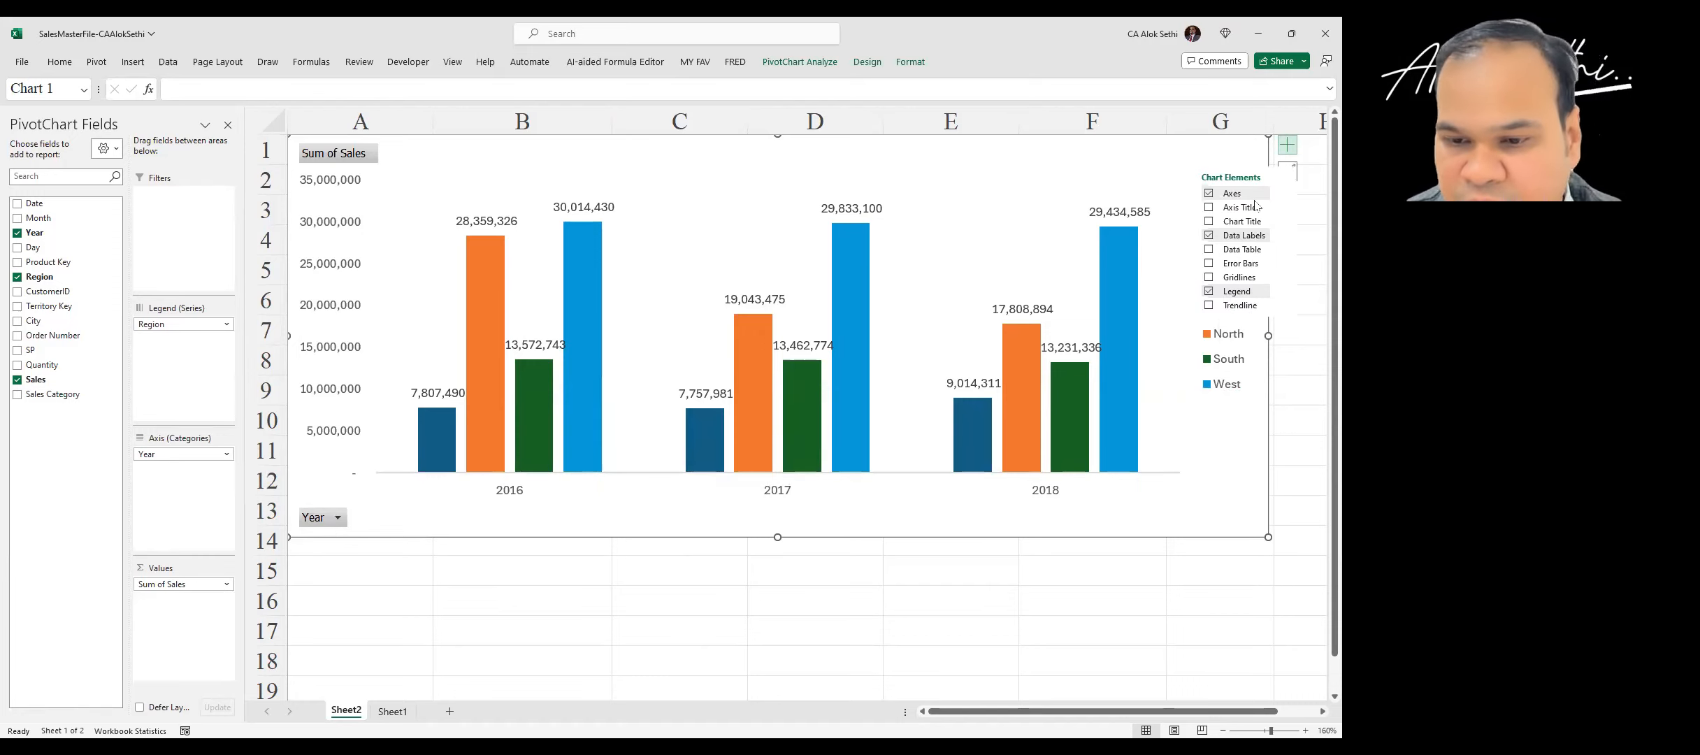
click(1285, 235)
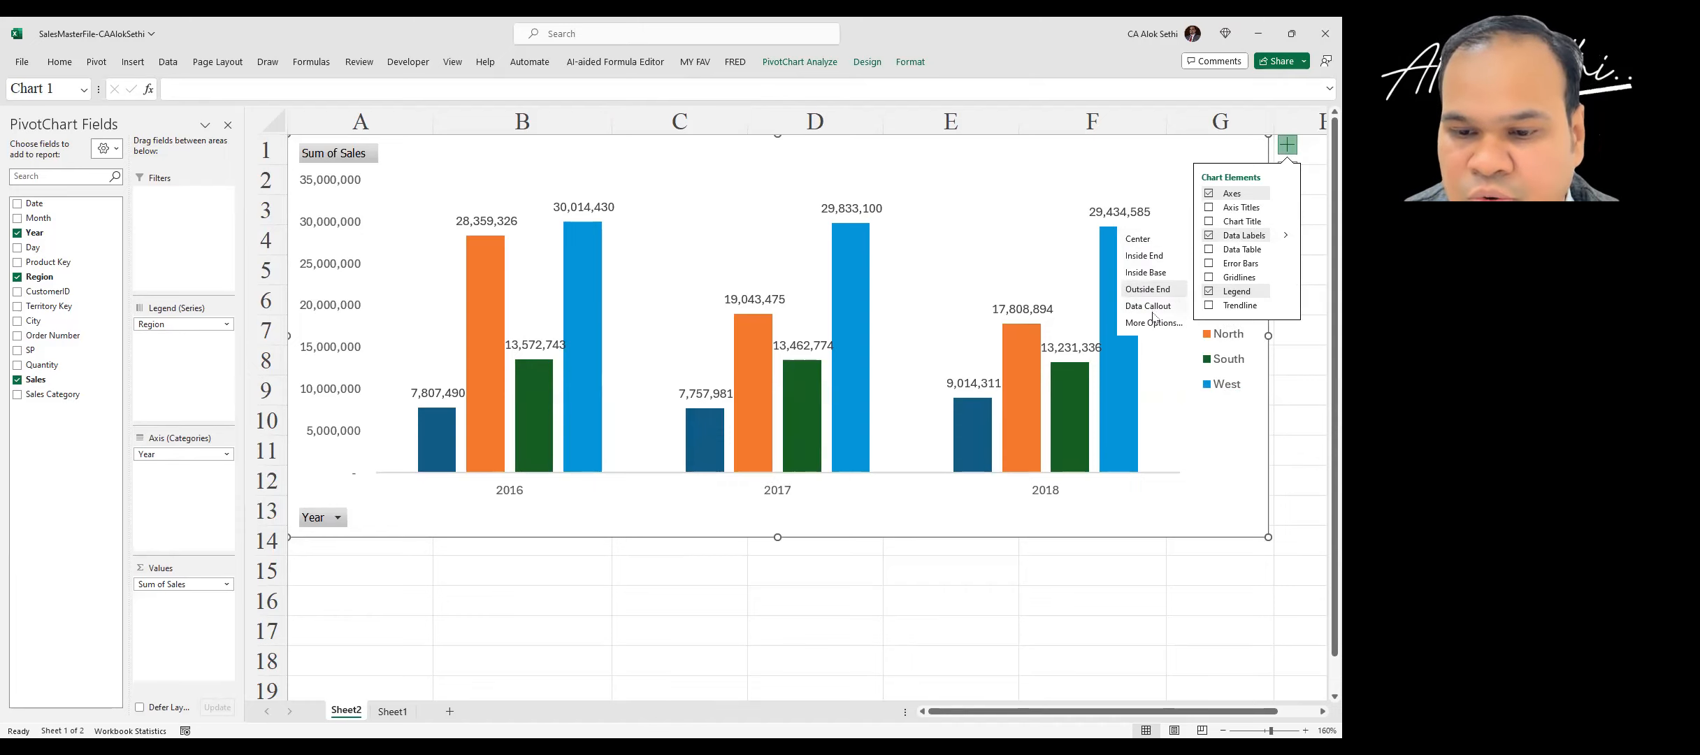
click(1154, 332)
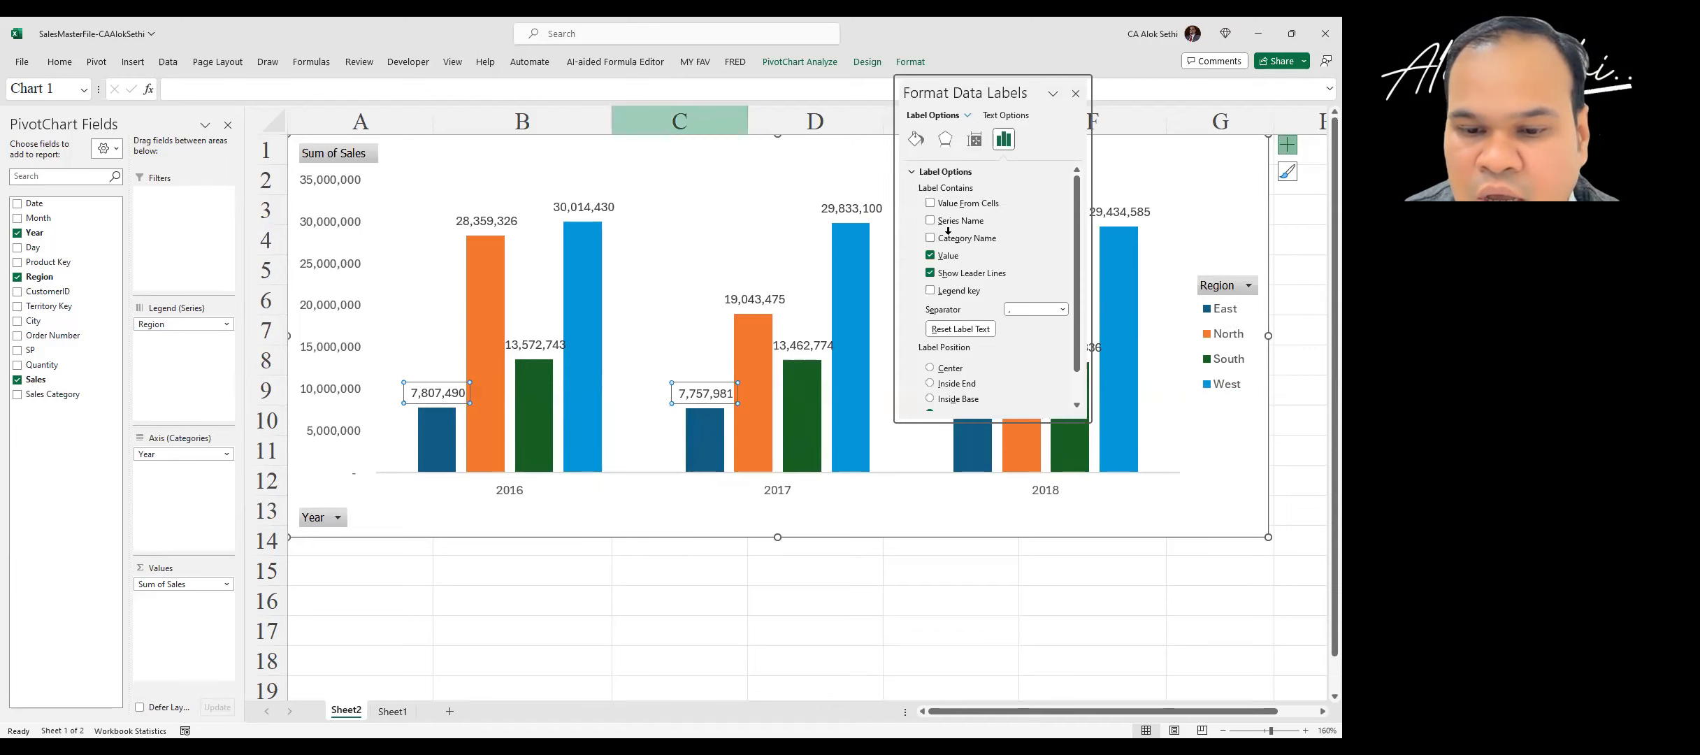
click(1075, 93)
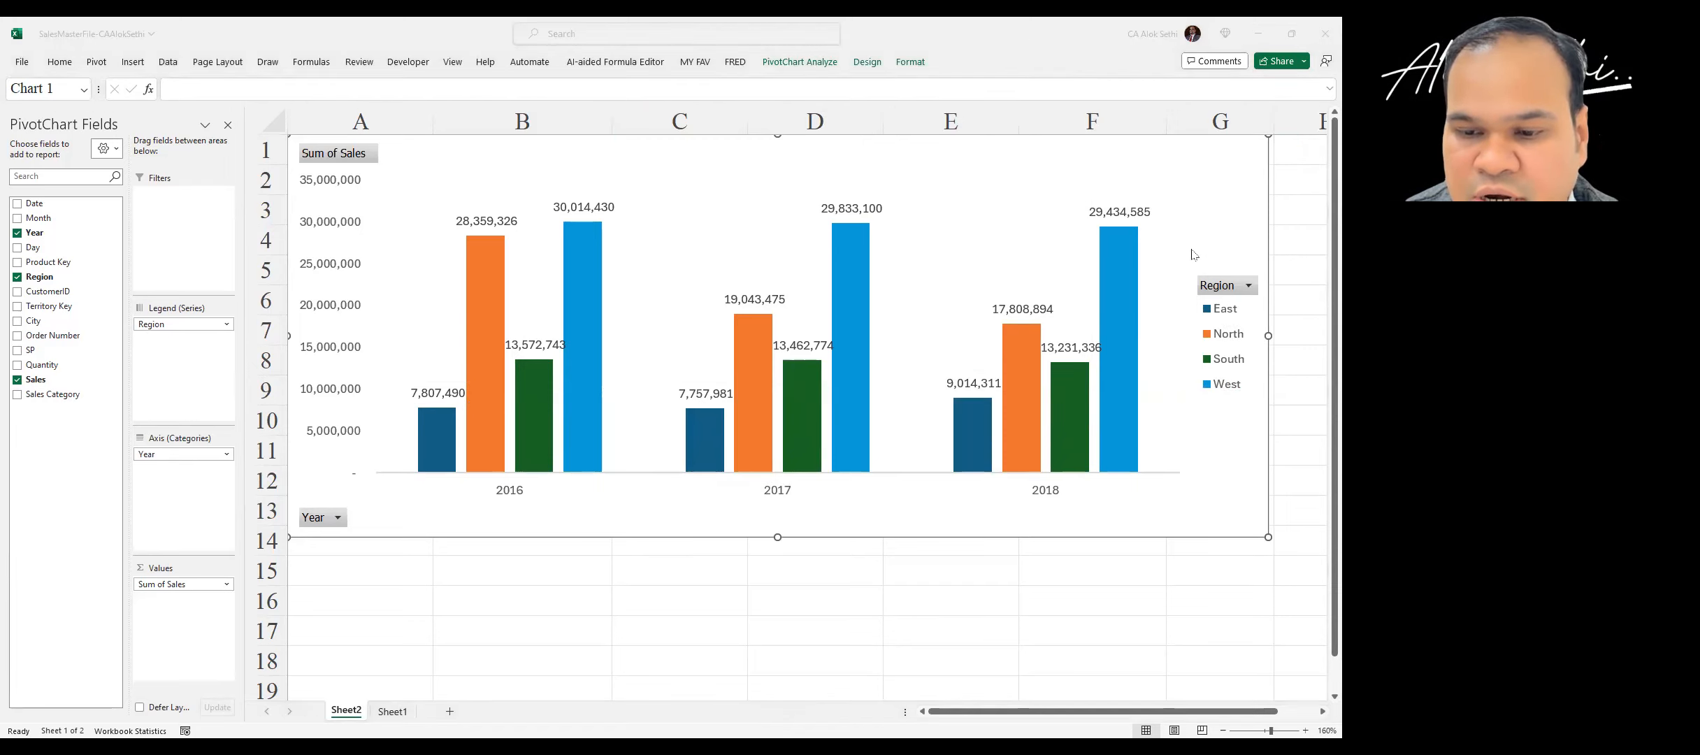
click(929, 237)
click(929, 238)
click(930, 221)
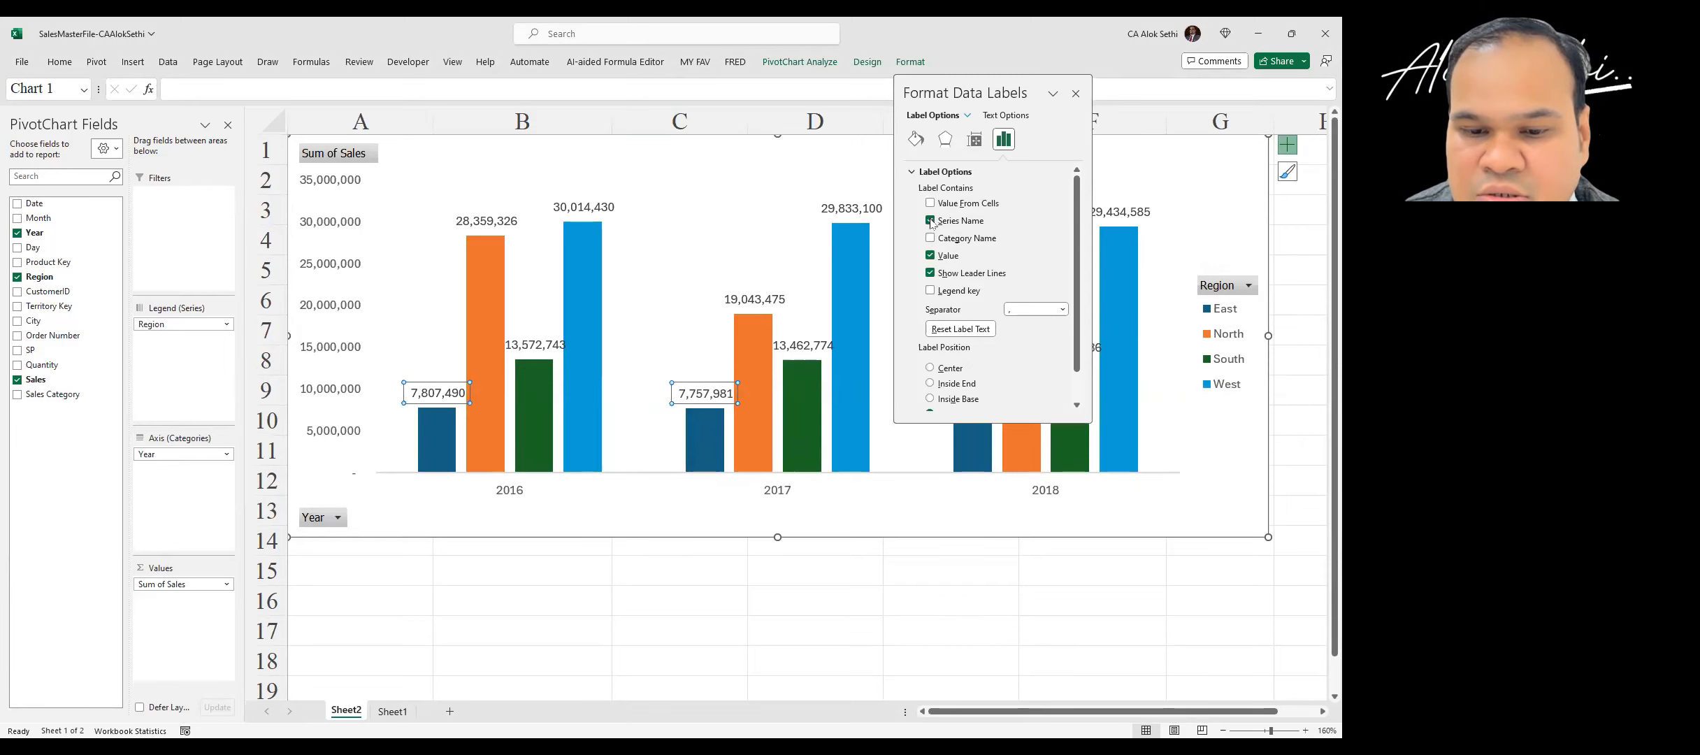
click(1076, 93)
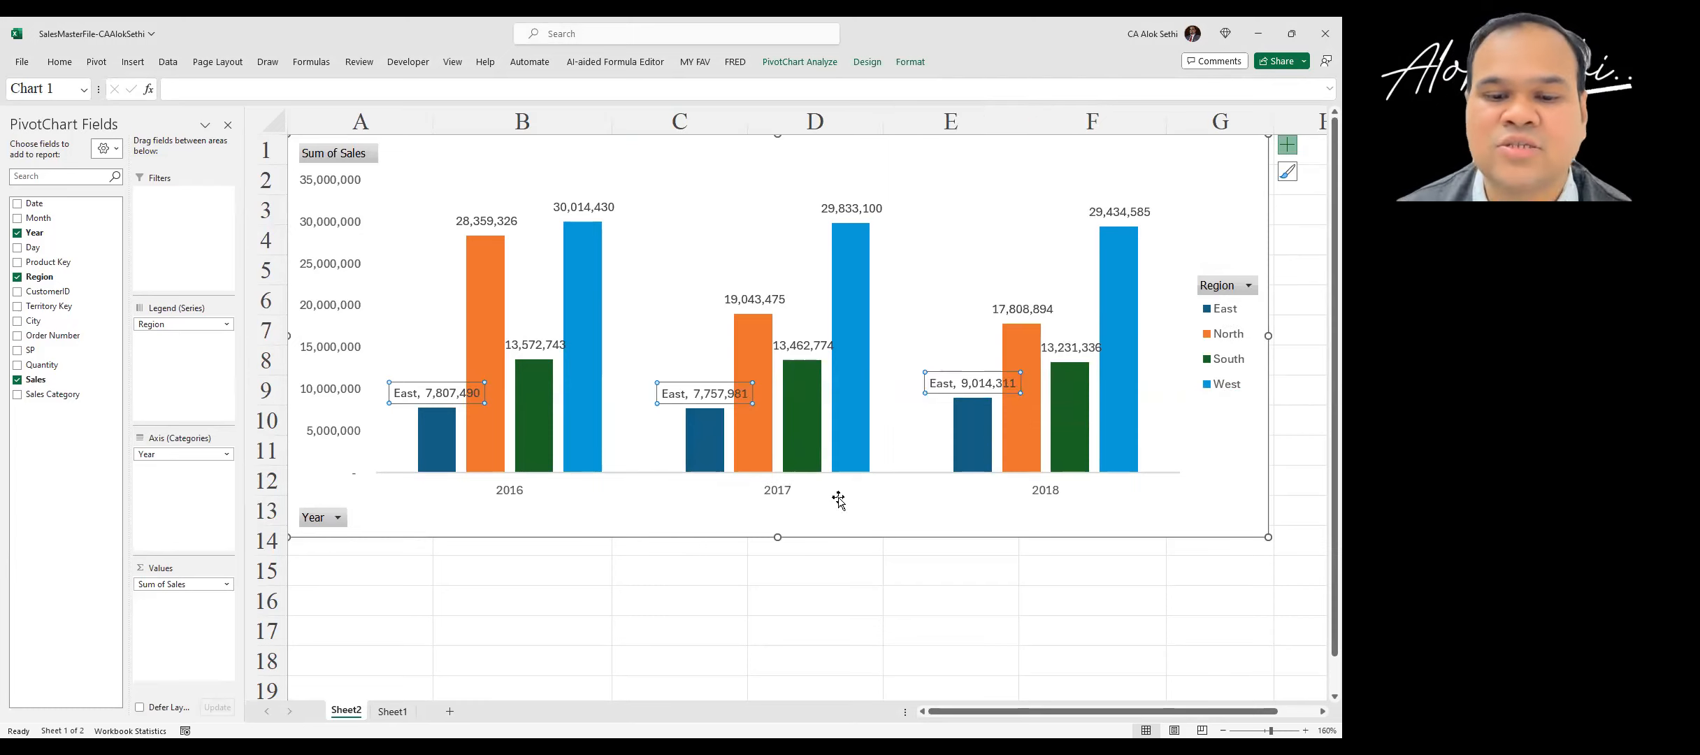
click(776, 303)
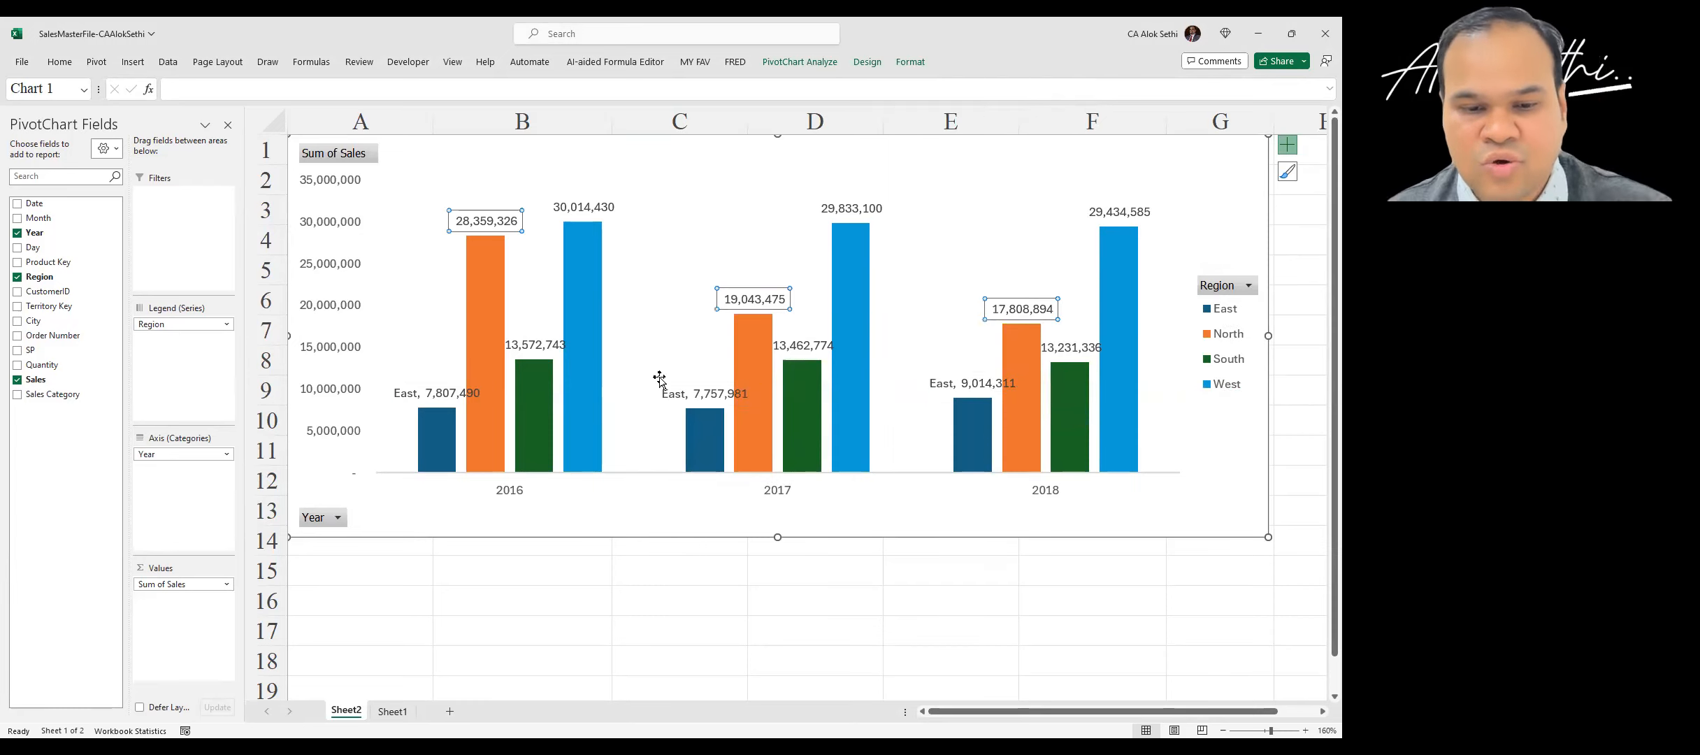
click(466, 334)
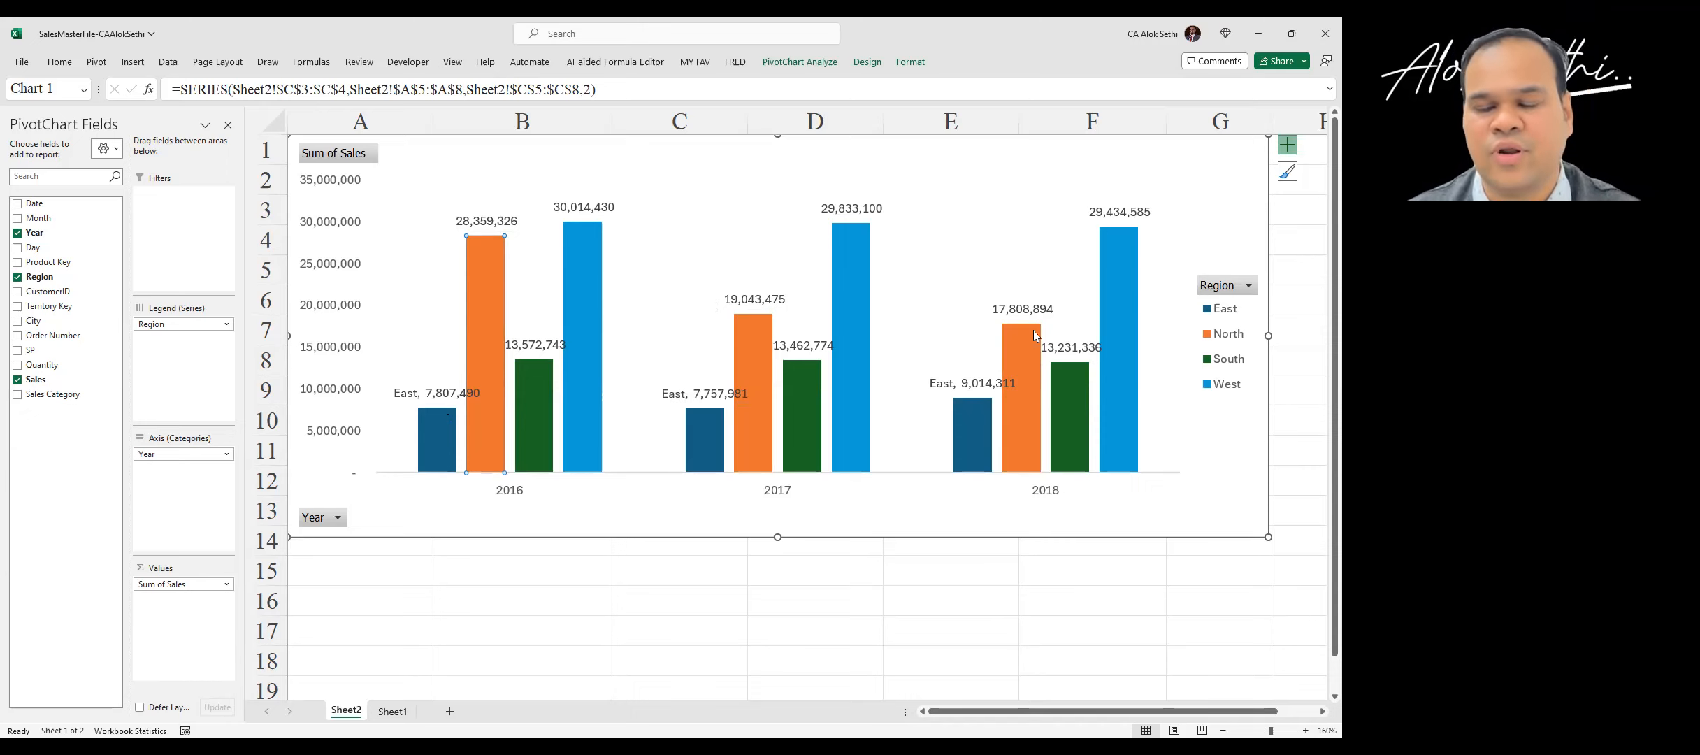
click(1111, 286)
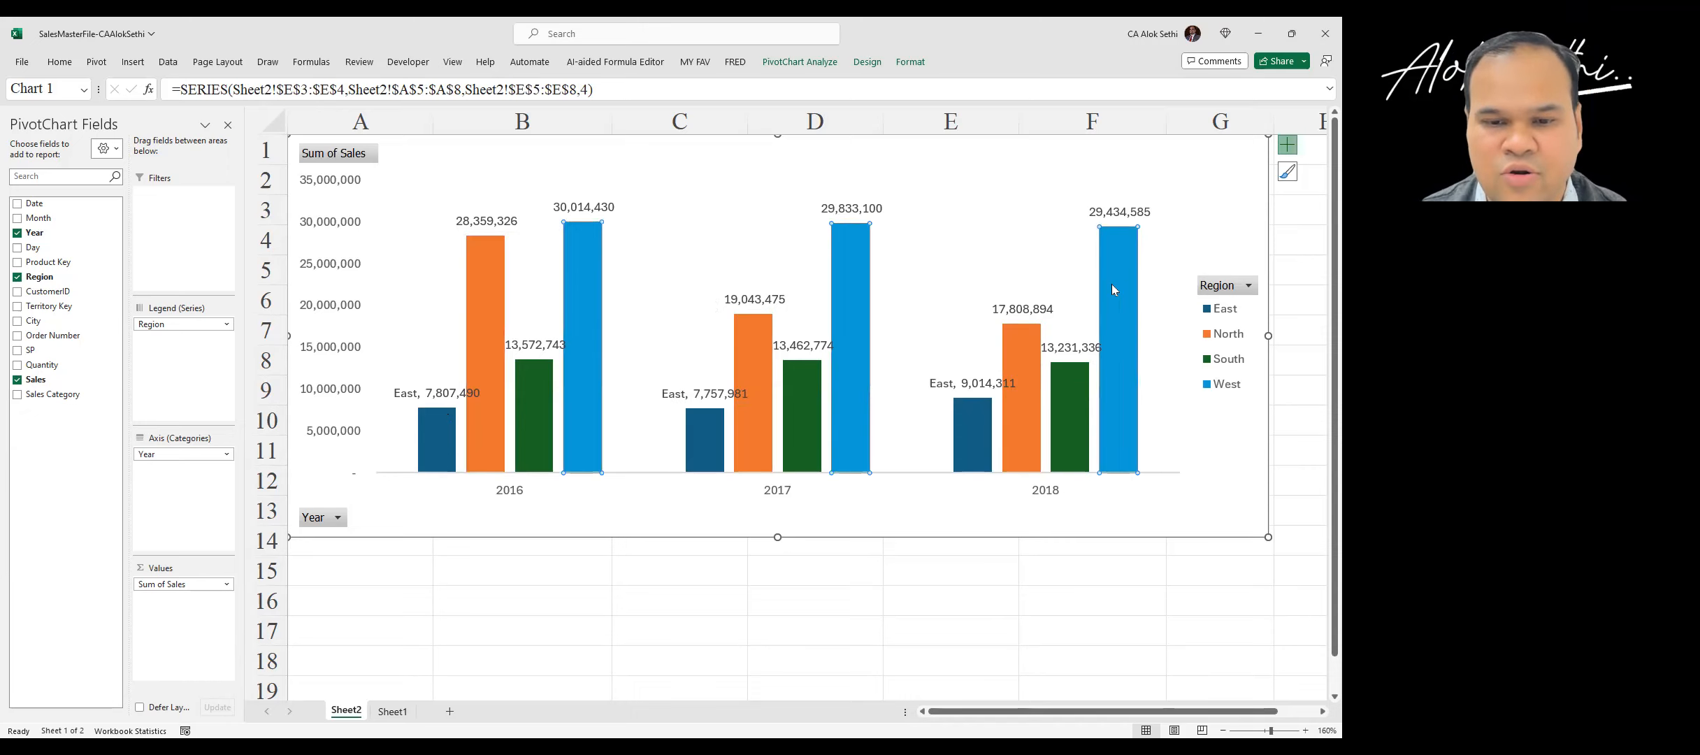
click(779, 507)
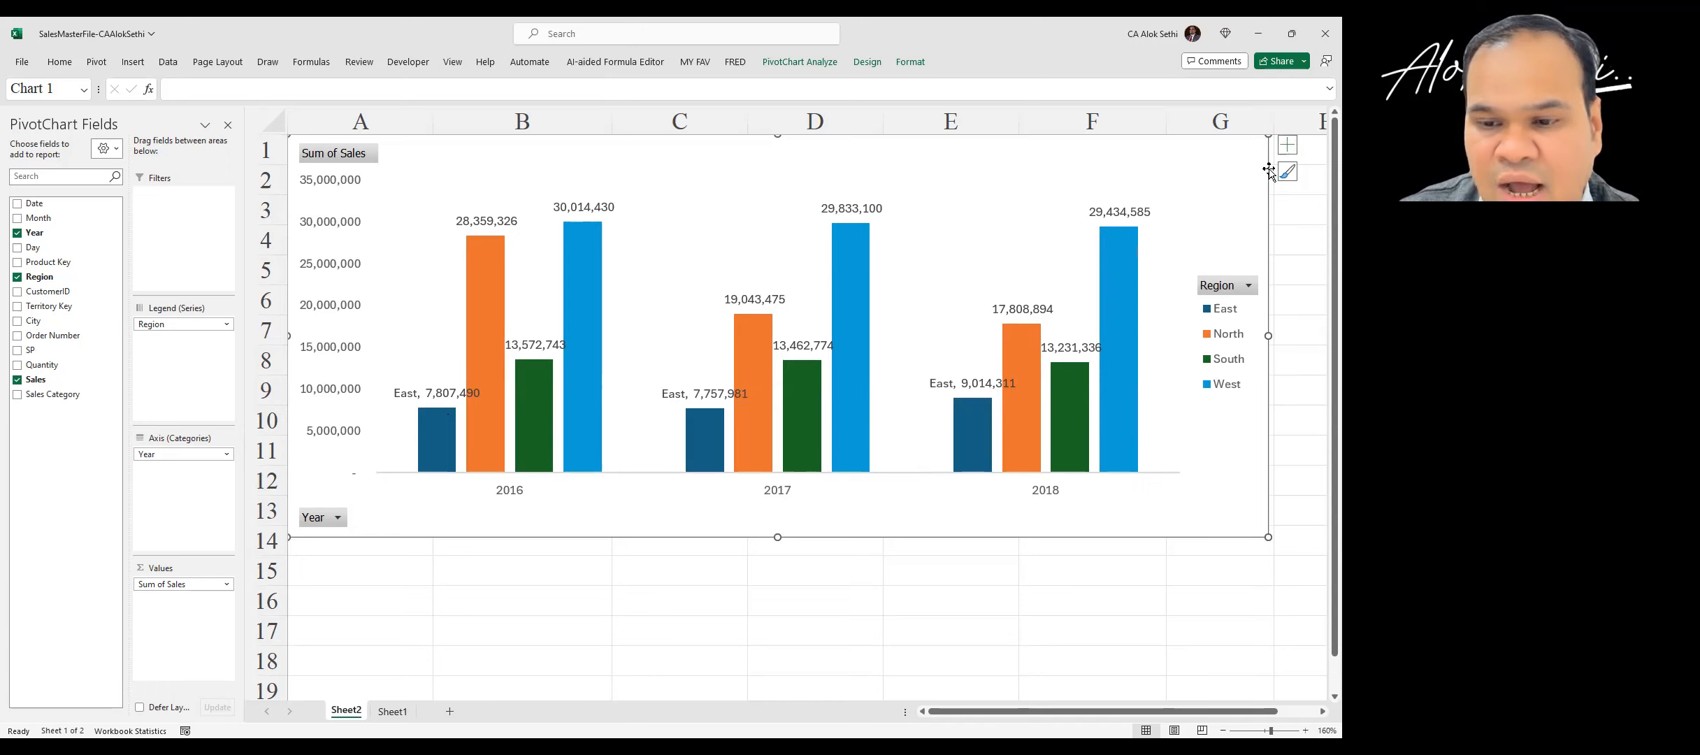
- Remove the data labels and the legend from the pivot chart, and deselect the chart
click(1287, 147)
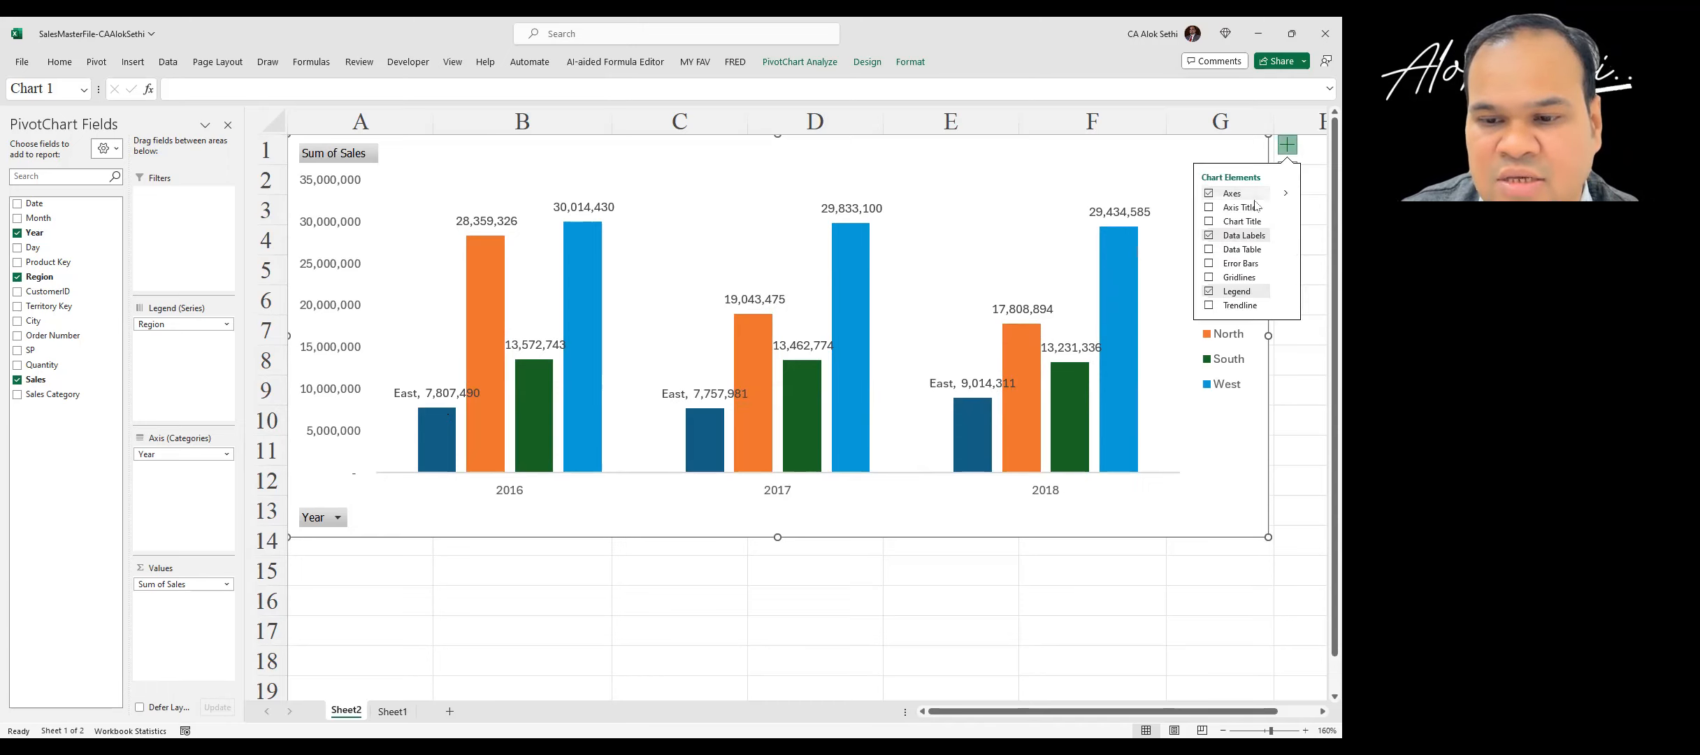
click(1209, 235)
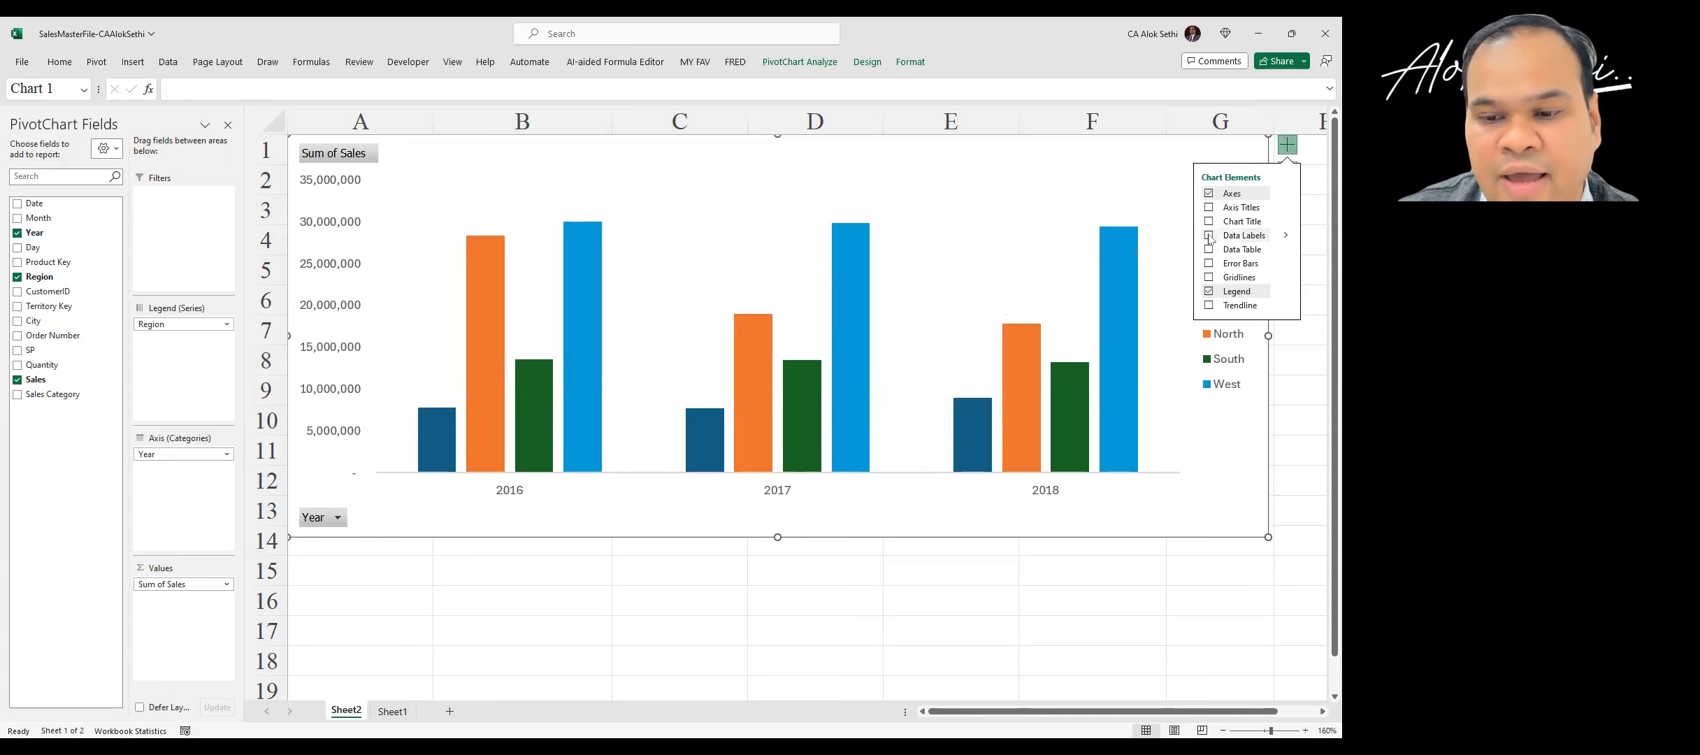
click(1210, 291)
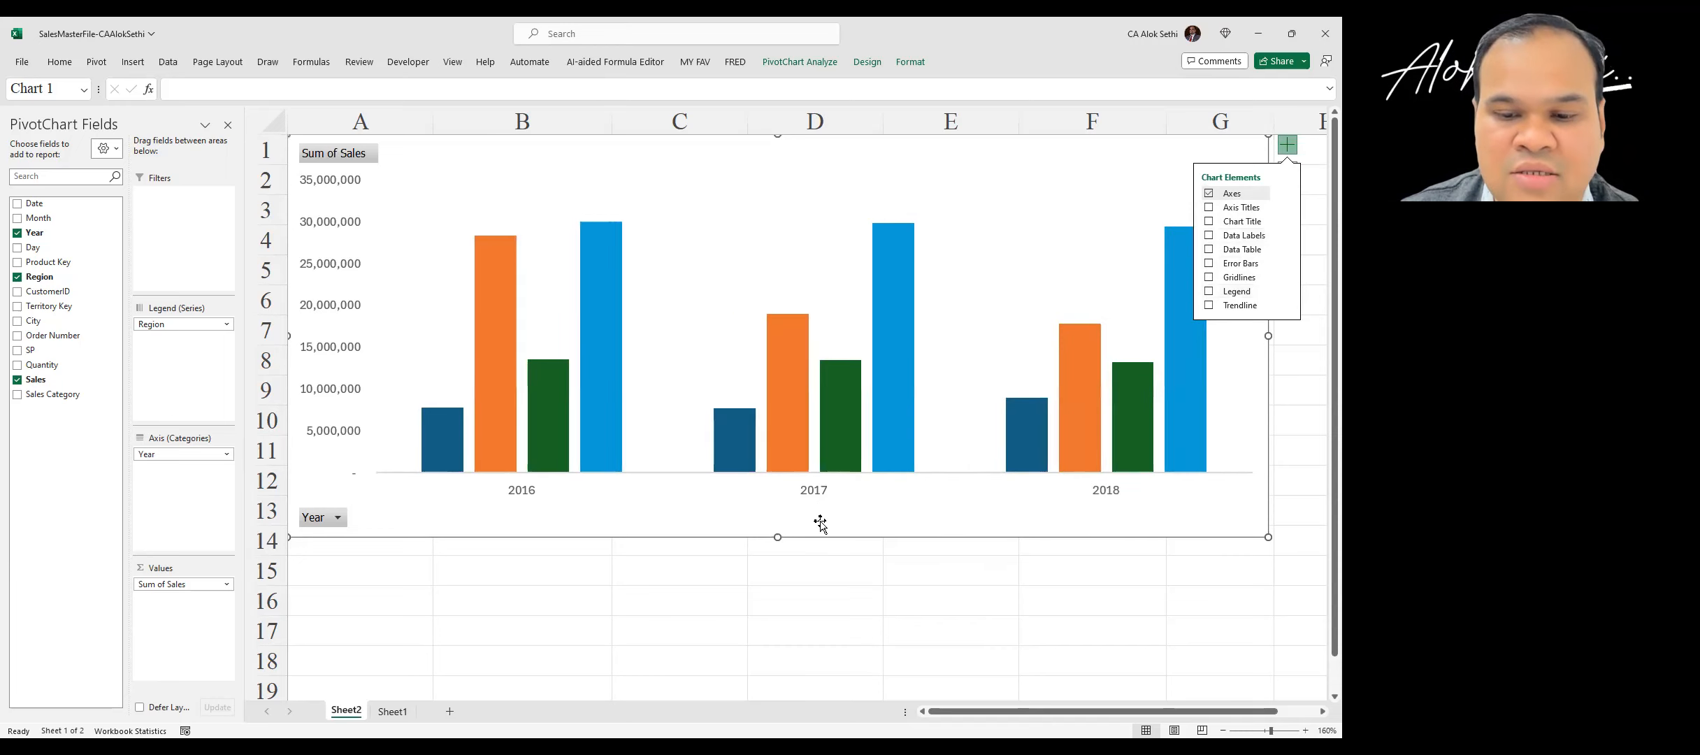
click(685, 547)
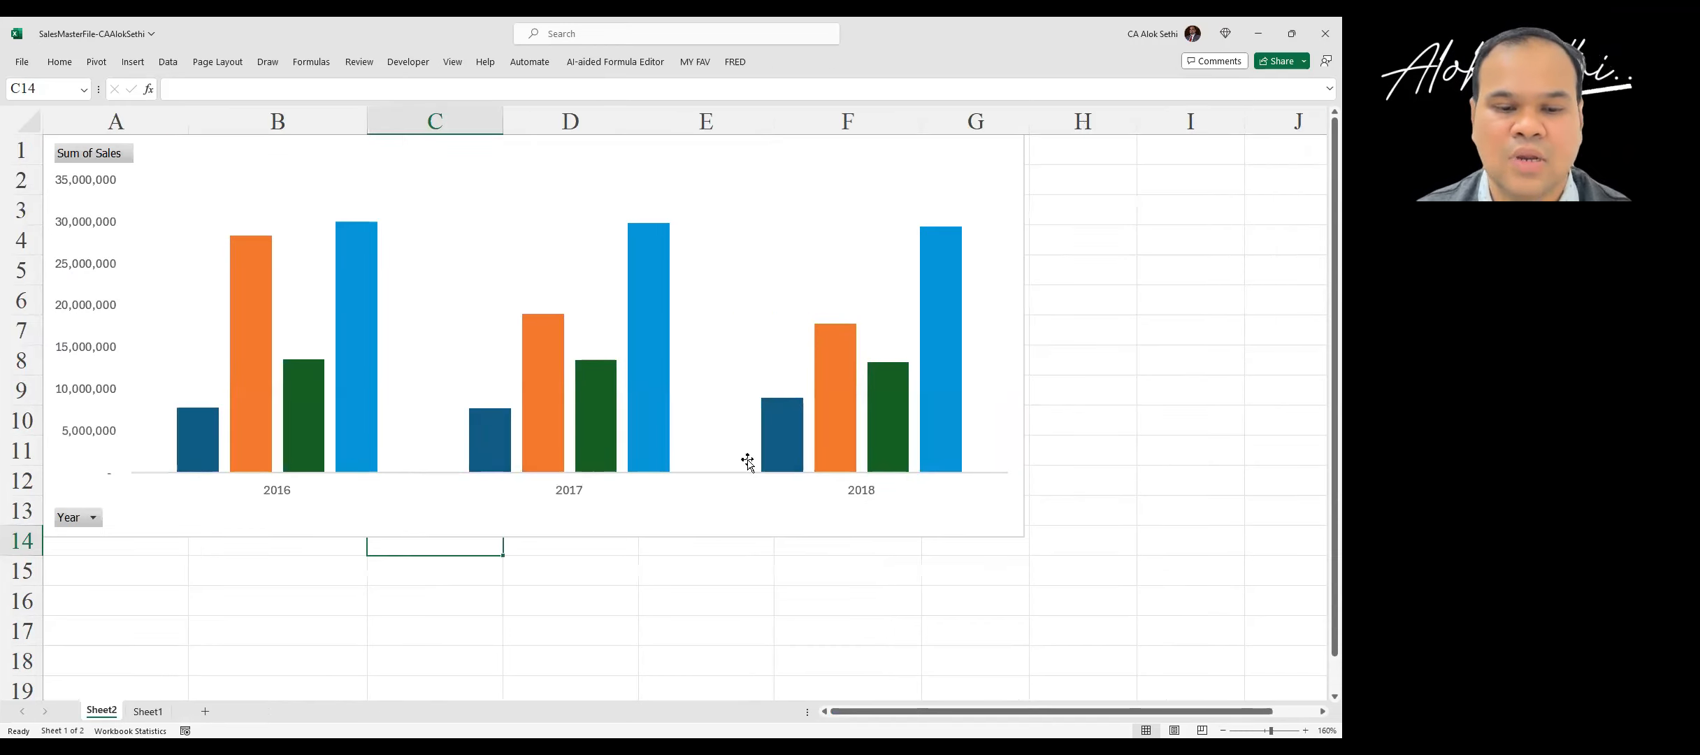
click(952, 404)
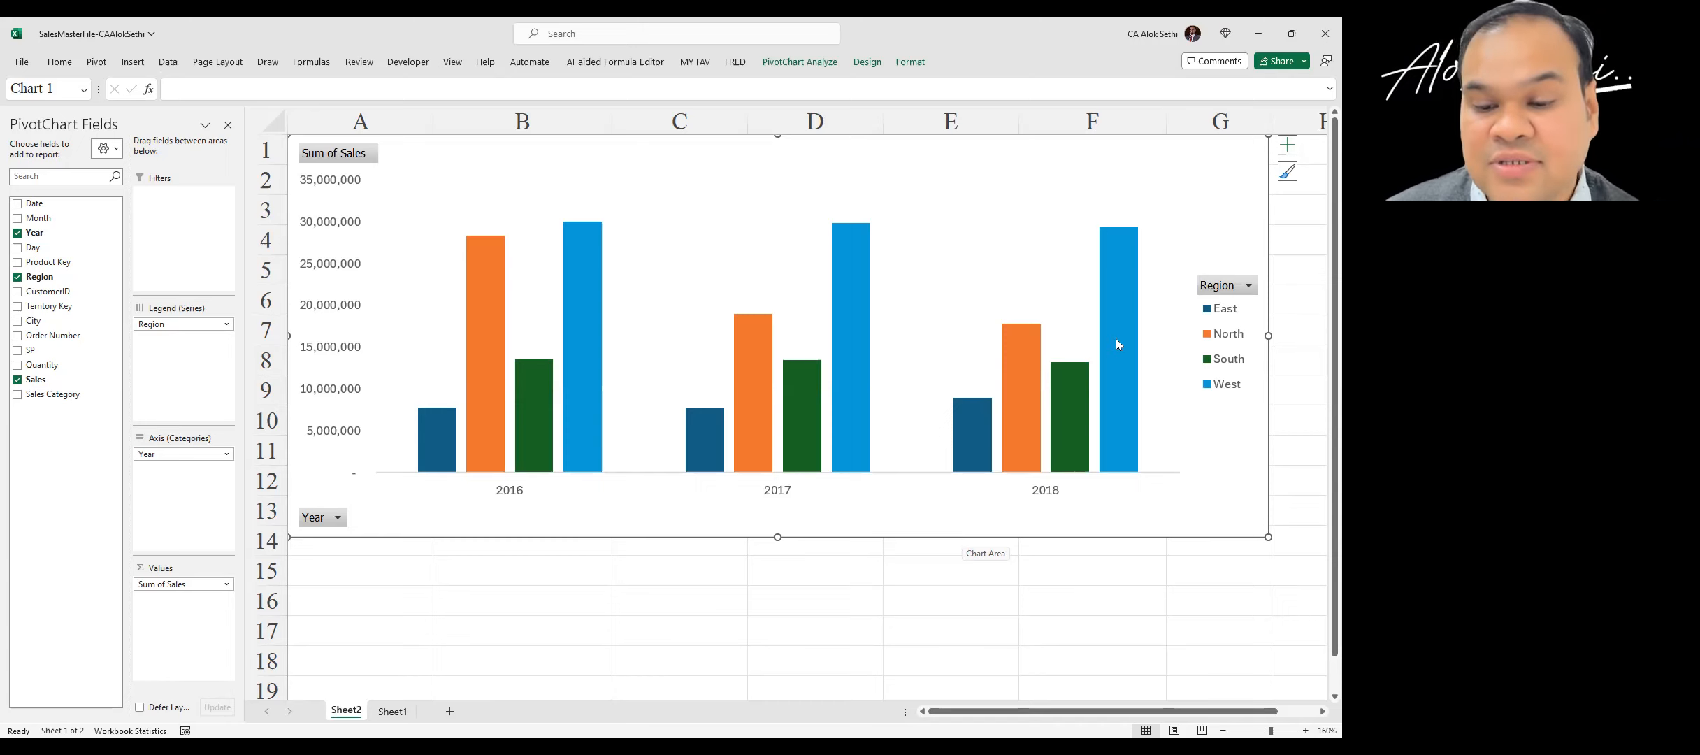
click(1111, 271)
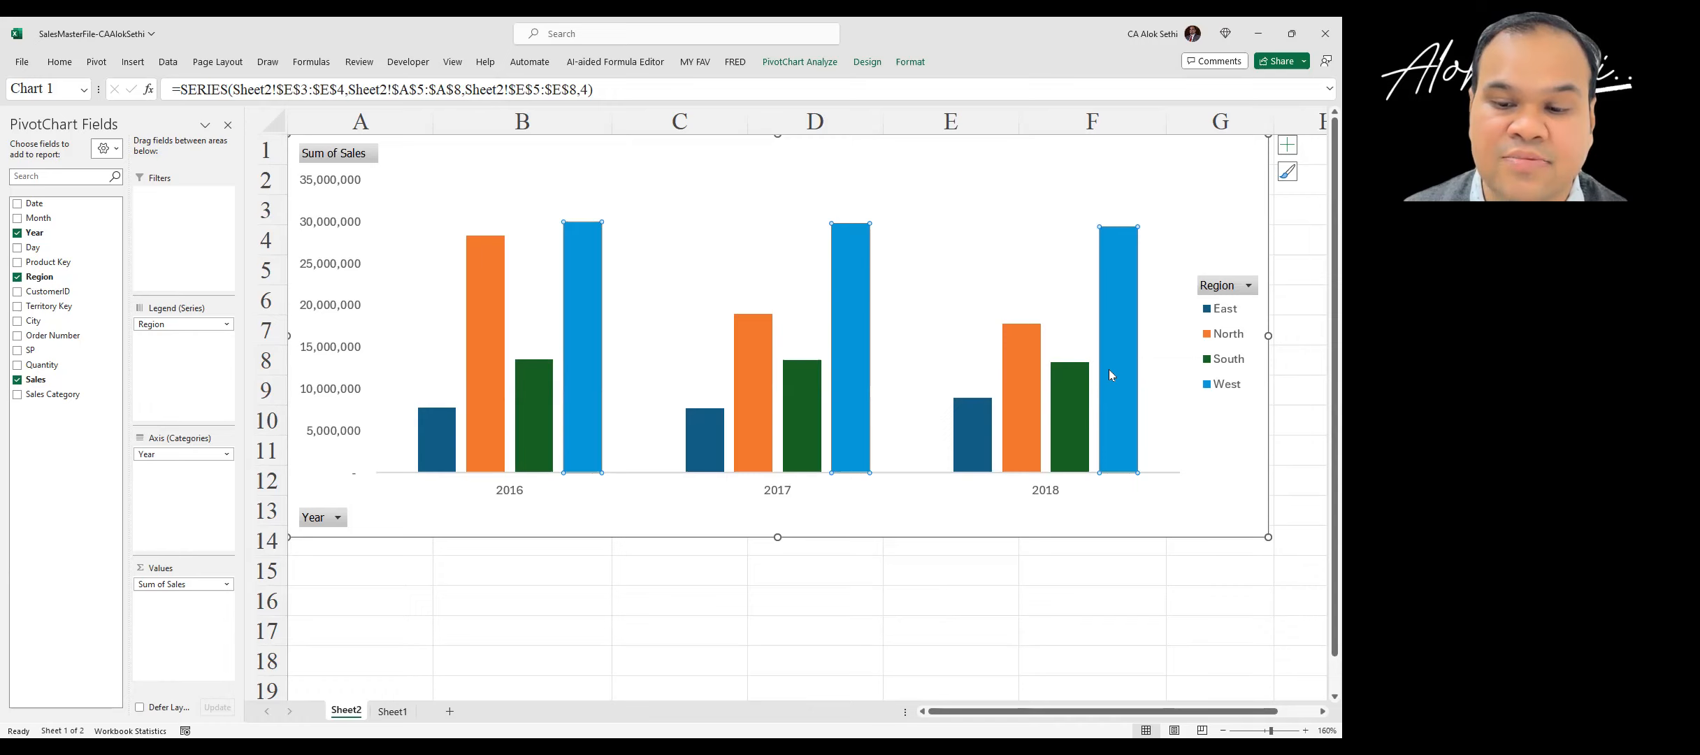
click(1106, 335)
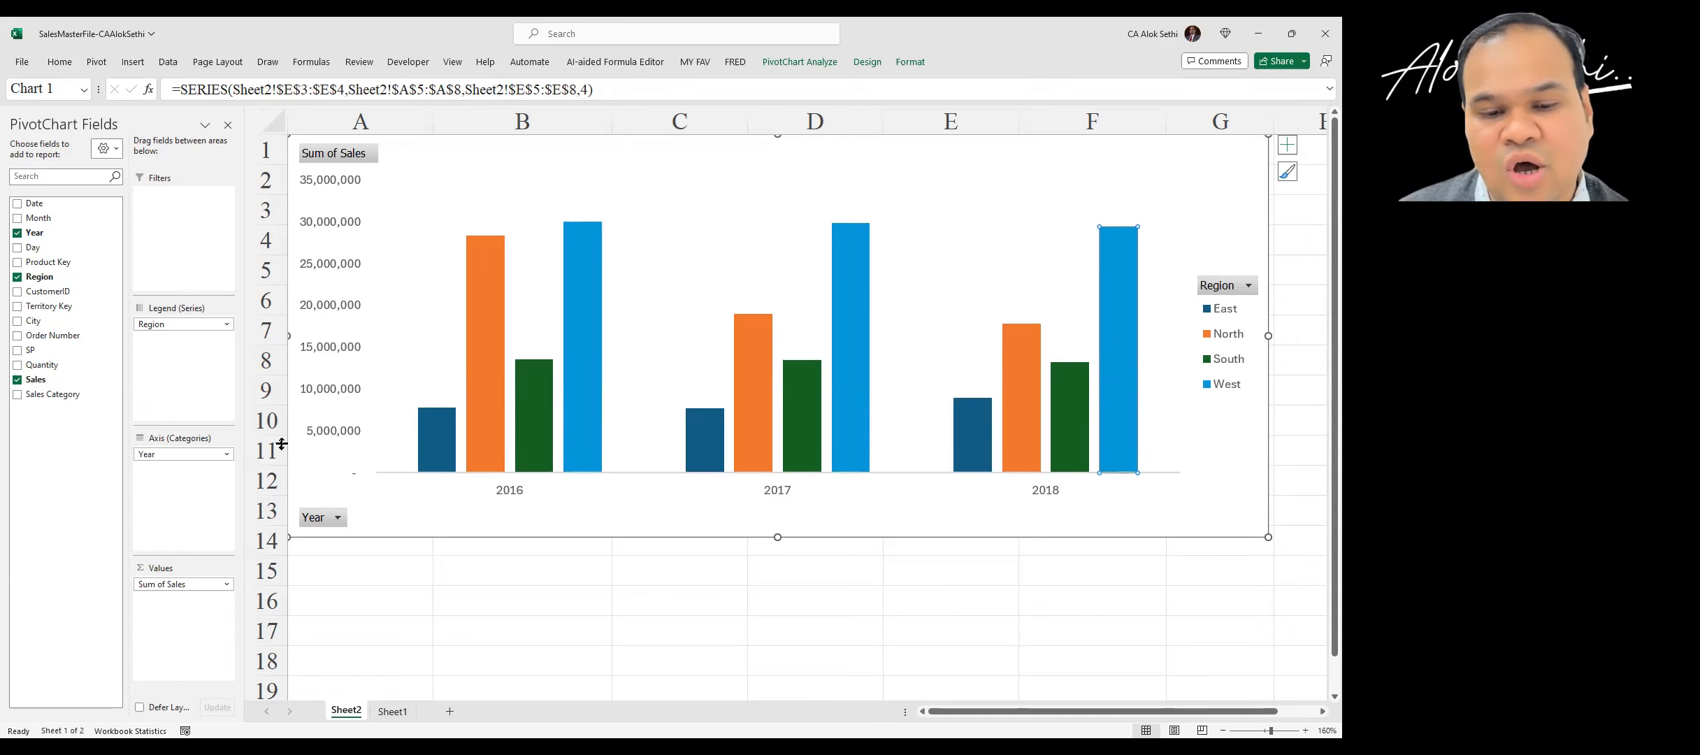
- Move the pivot chart directly below the pivot table, starting at row 9, so that it no longer covers the table
drag(693, 438, 781, 474)
drag(808, 282, 614, 249)
drag(645, 182, 552, 140)
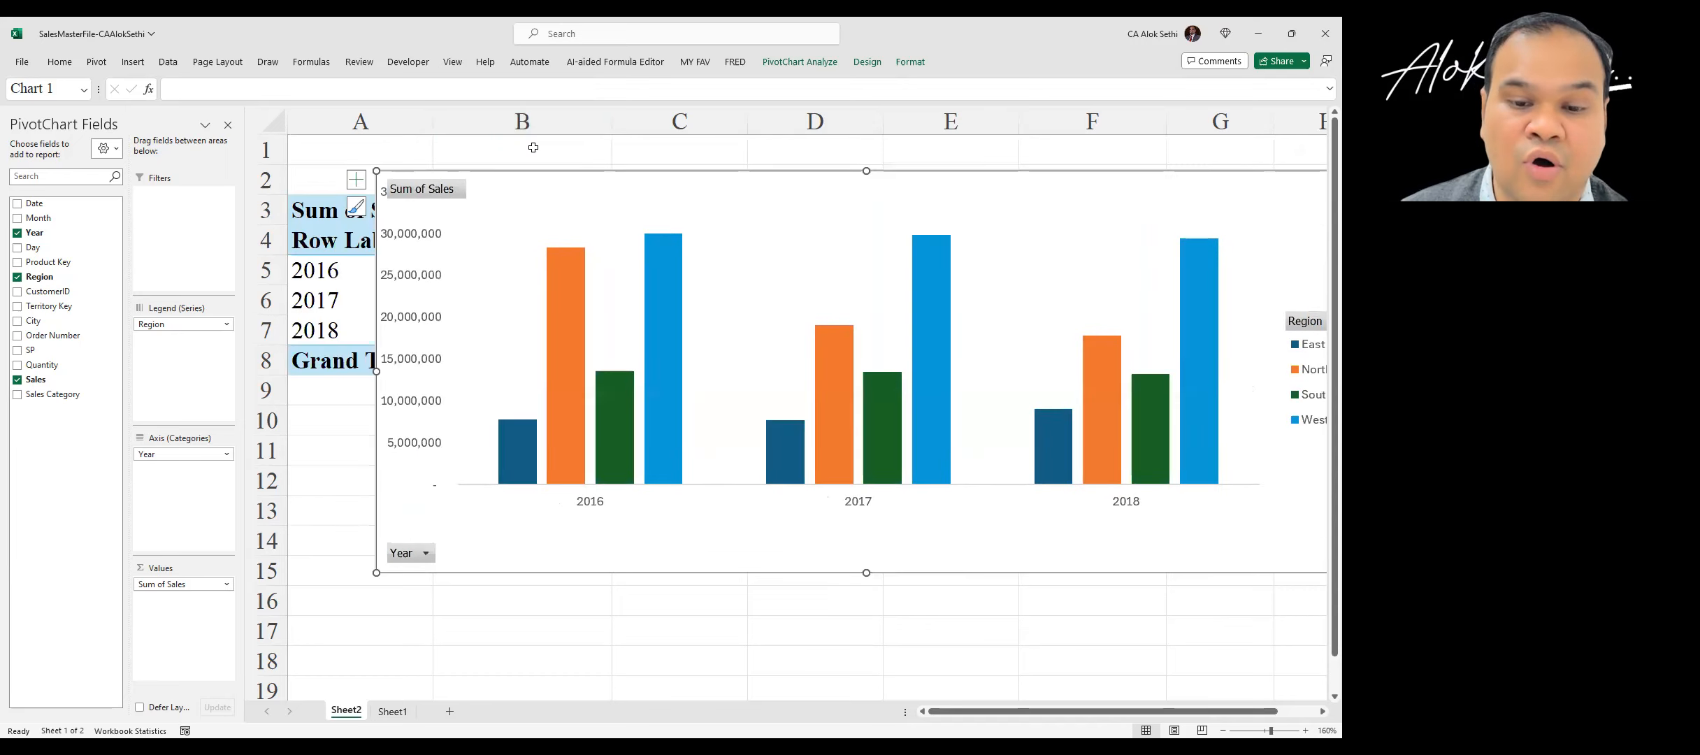
click(610, 199)
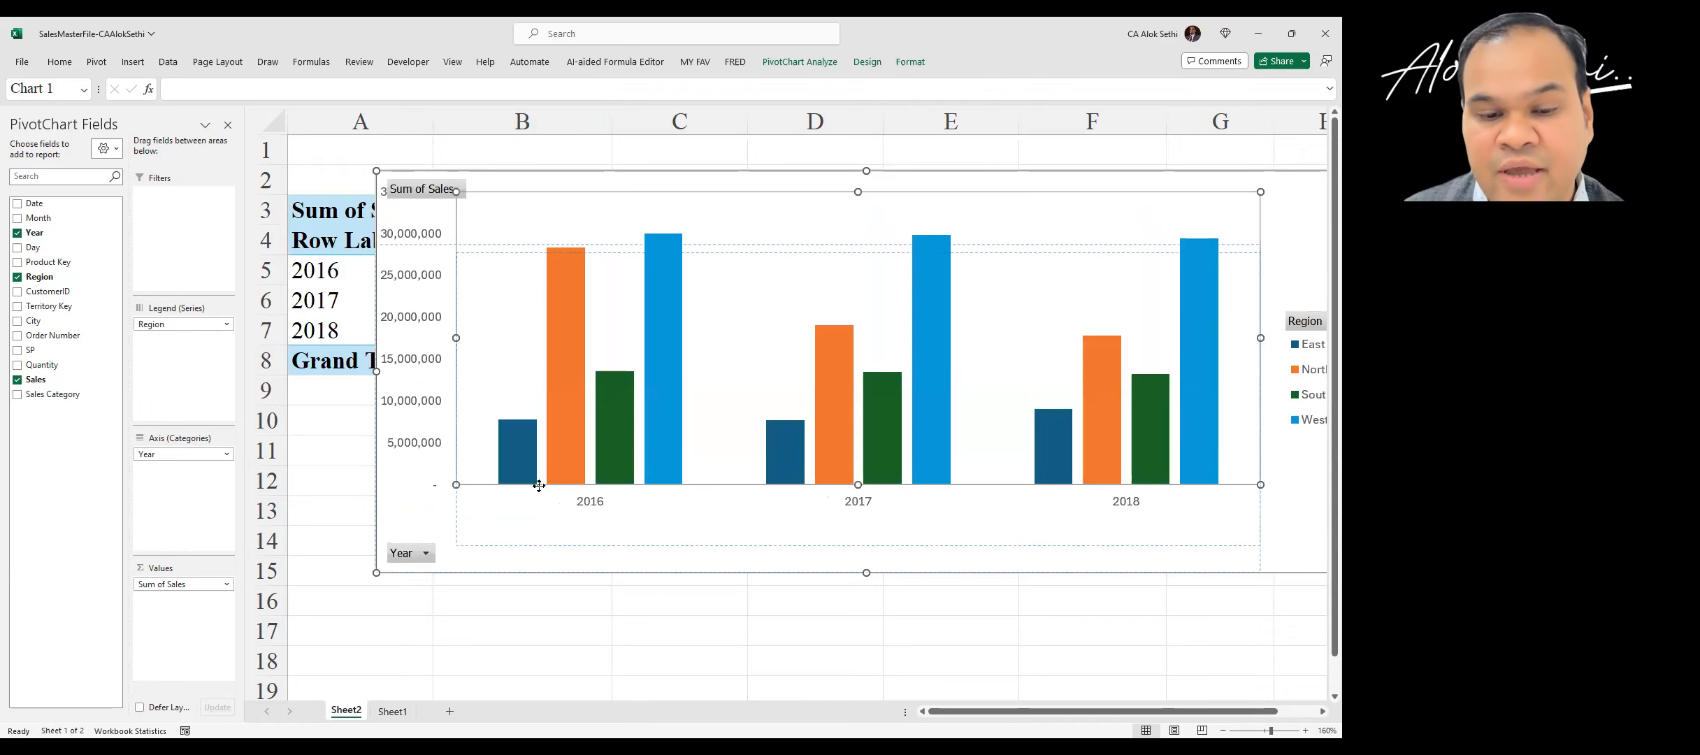
drag(606, 228, 511, 414)
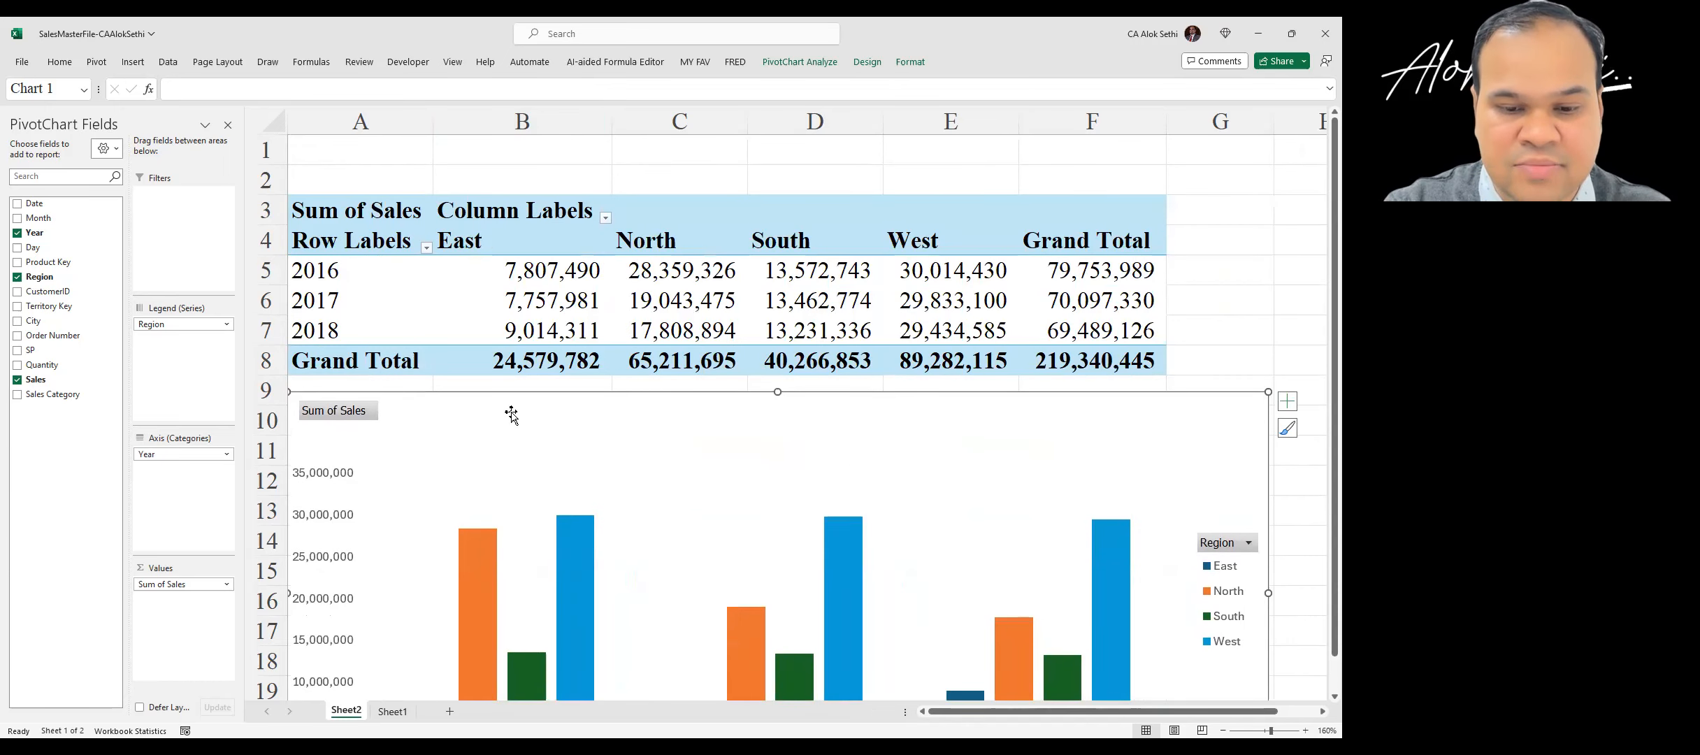
- Delete the pivot chart from the sheet and undo the deletion
key(Delete)
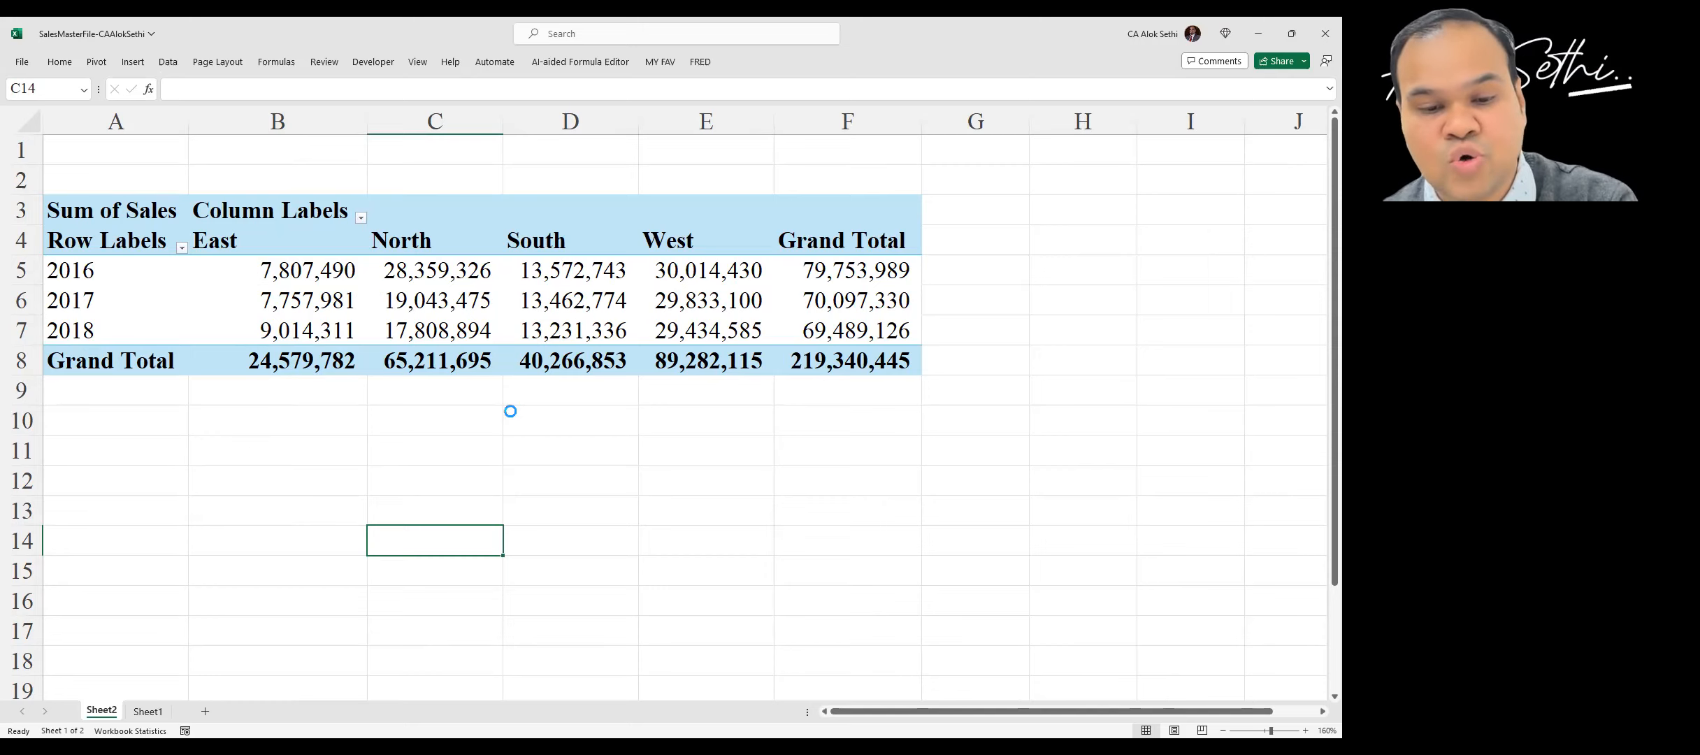
key(ctrl+z)
- Shift the plot area up and to the right within the pivot chart, and move the chart over the pivot table to the sheet's first rows
drag(544, 427, 548, 107)
drag(607, 451, 591, 120)
click(698, 483)
click(676, 426)
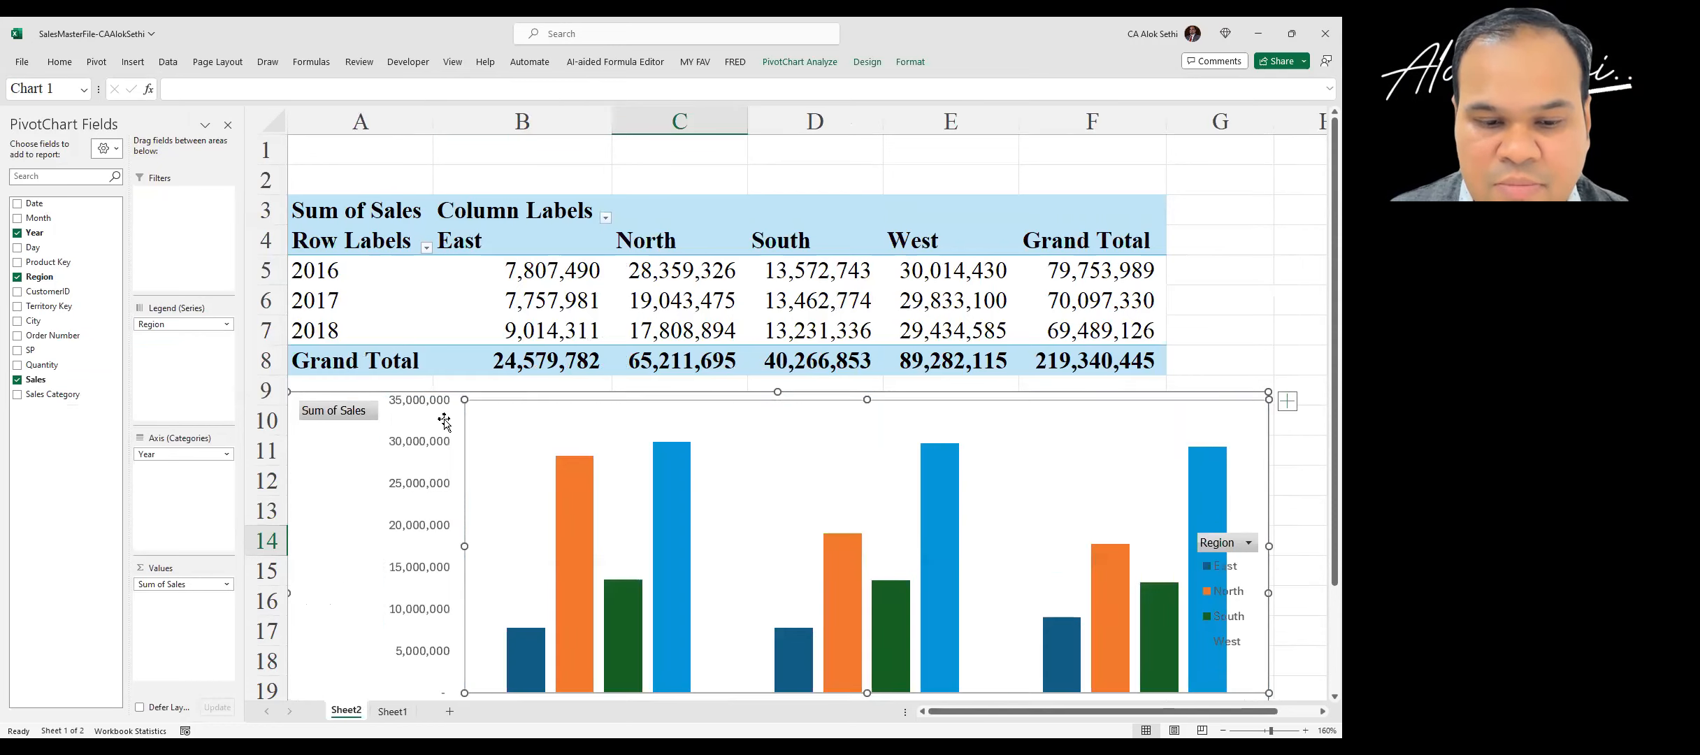
drag(338, 476, 327, 213)
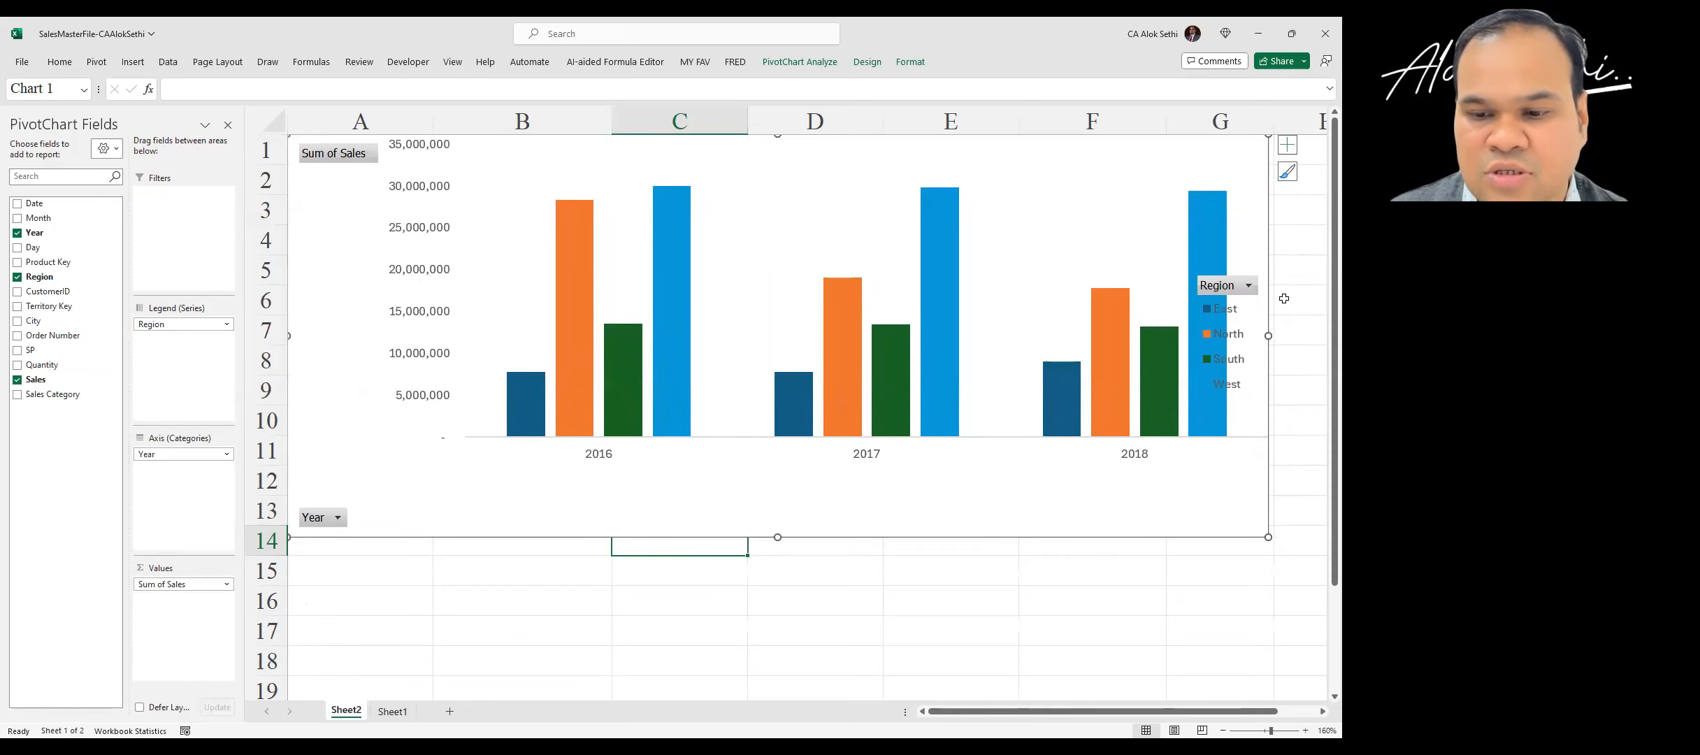
- Narrow the pivot chart slightly, close its field list, and pull in the plot area's right edge to clear the region legend
mouse_move(1267, 336)
mouse_down()
mouse_move(1320, 335)
mouse_move(1238, 335)
mouse_up()
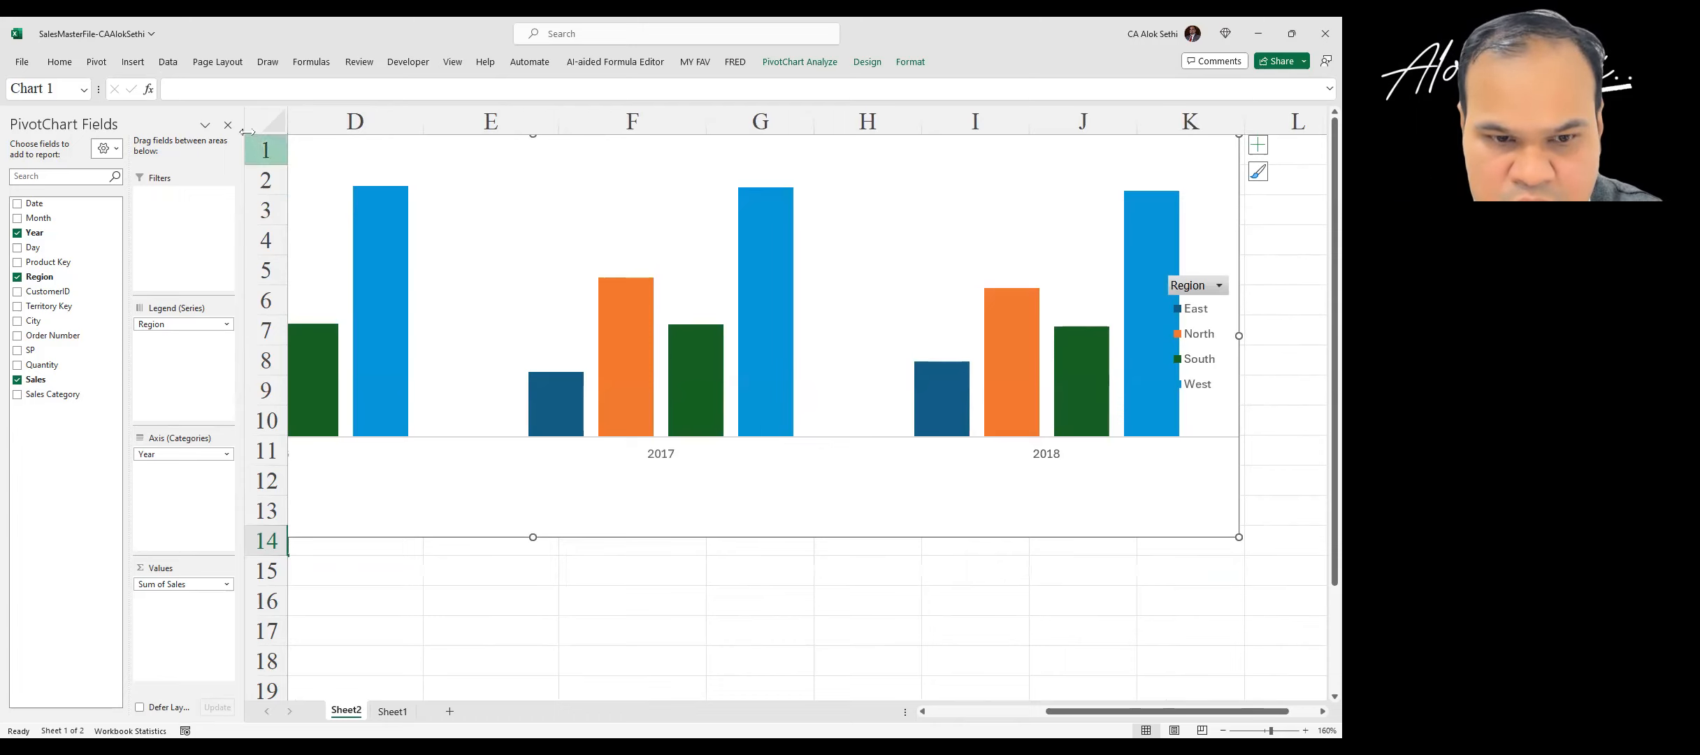
click(227, 125)
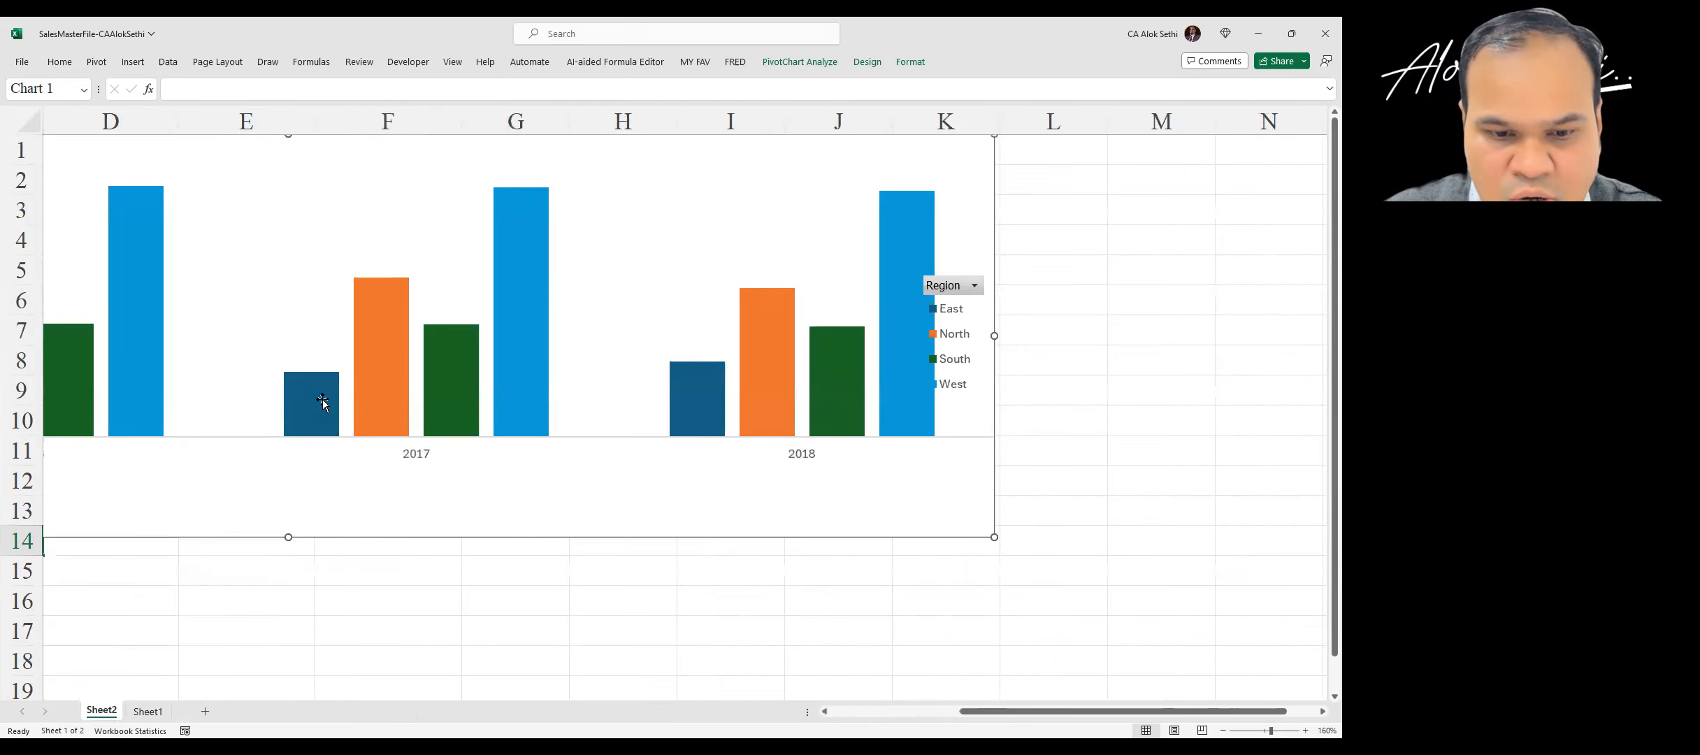
scroll(323, 399, down, 1)
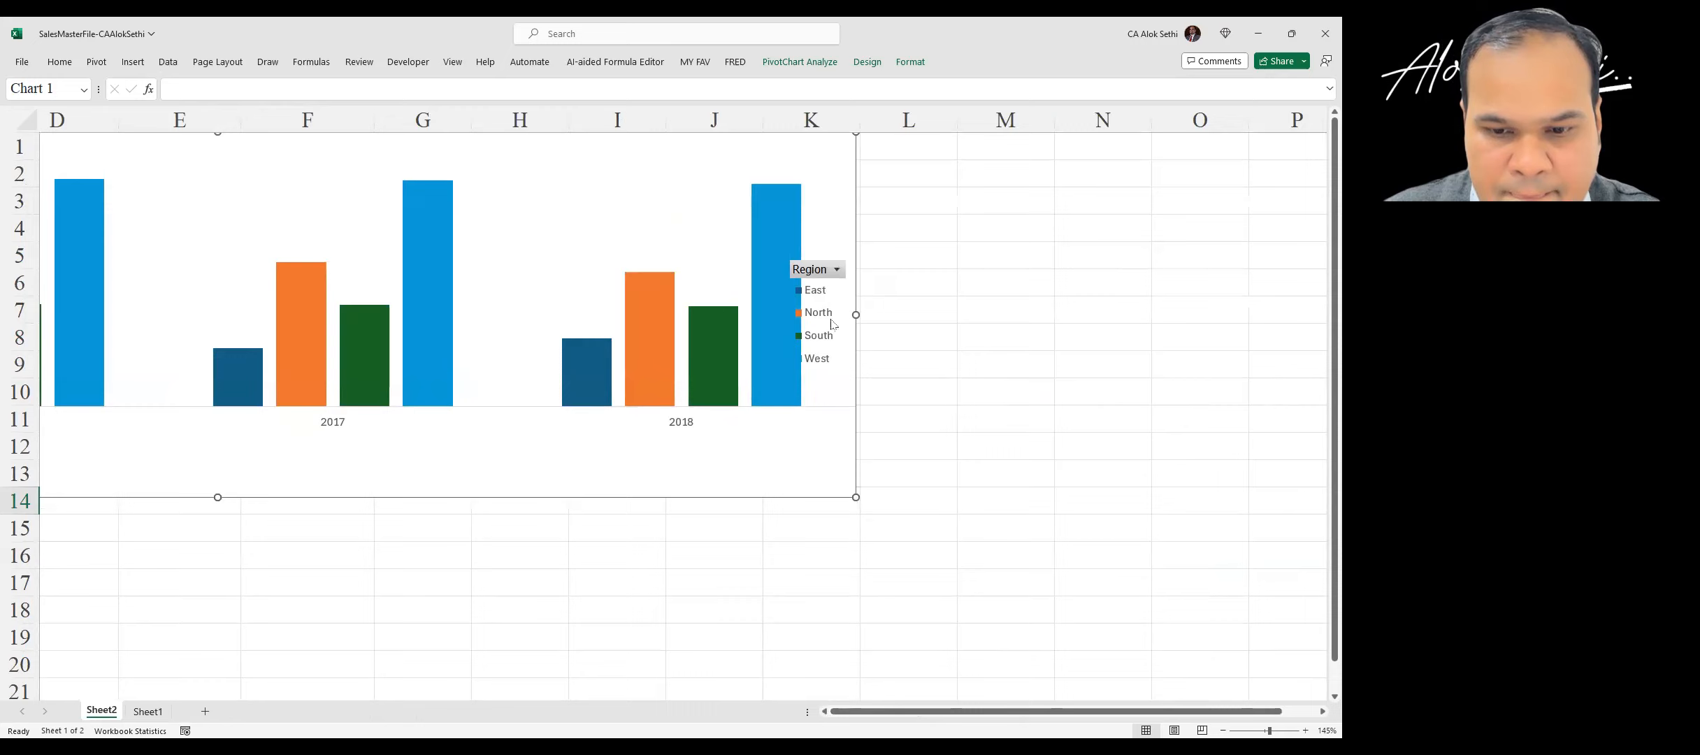
drag(850, 310, 742, 310)
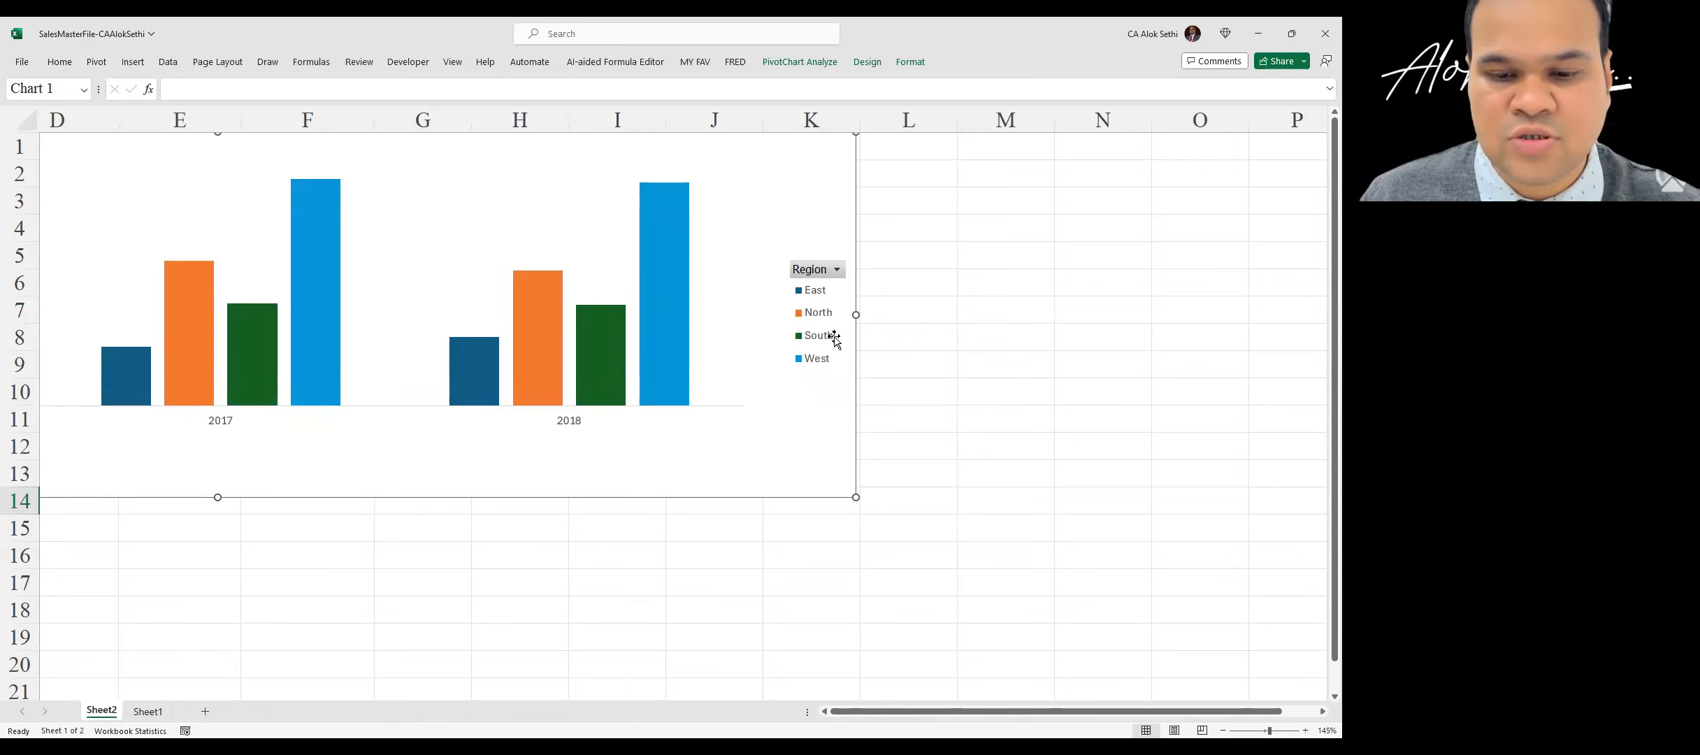
drag(858, 315, 856, 315)
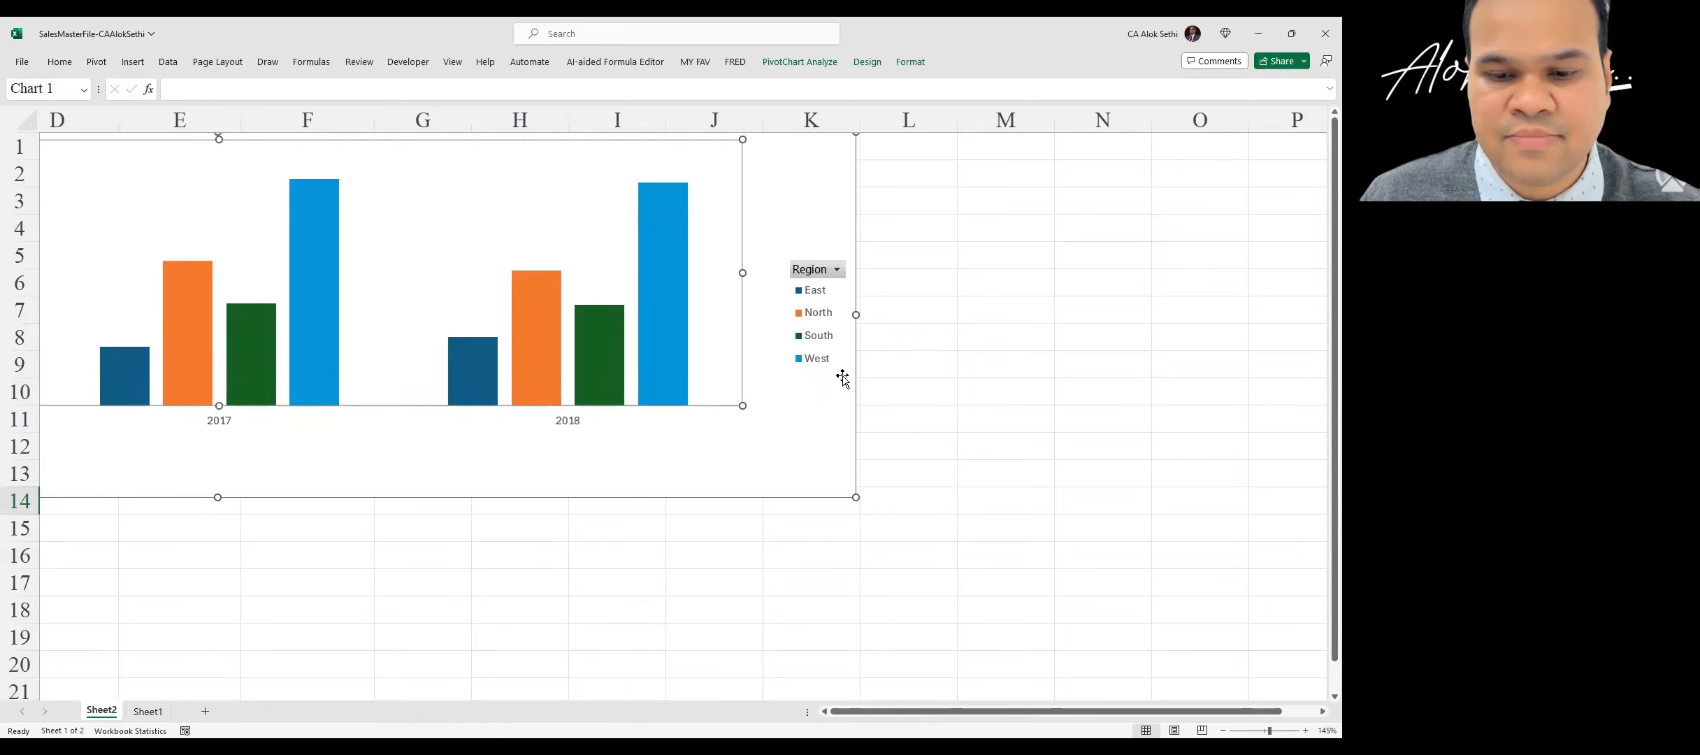
- Move the pivot chart back below the pivot table, starting at row 9
click(855, 496)
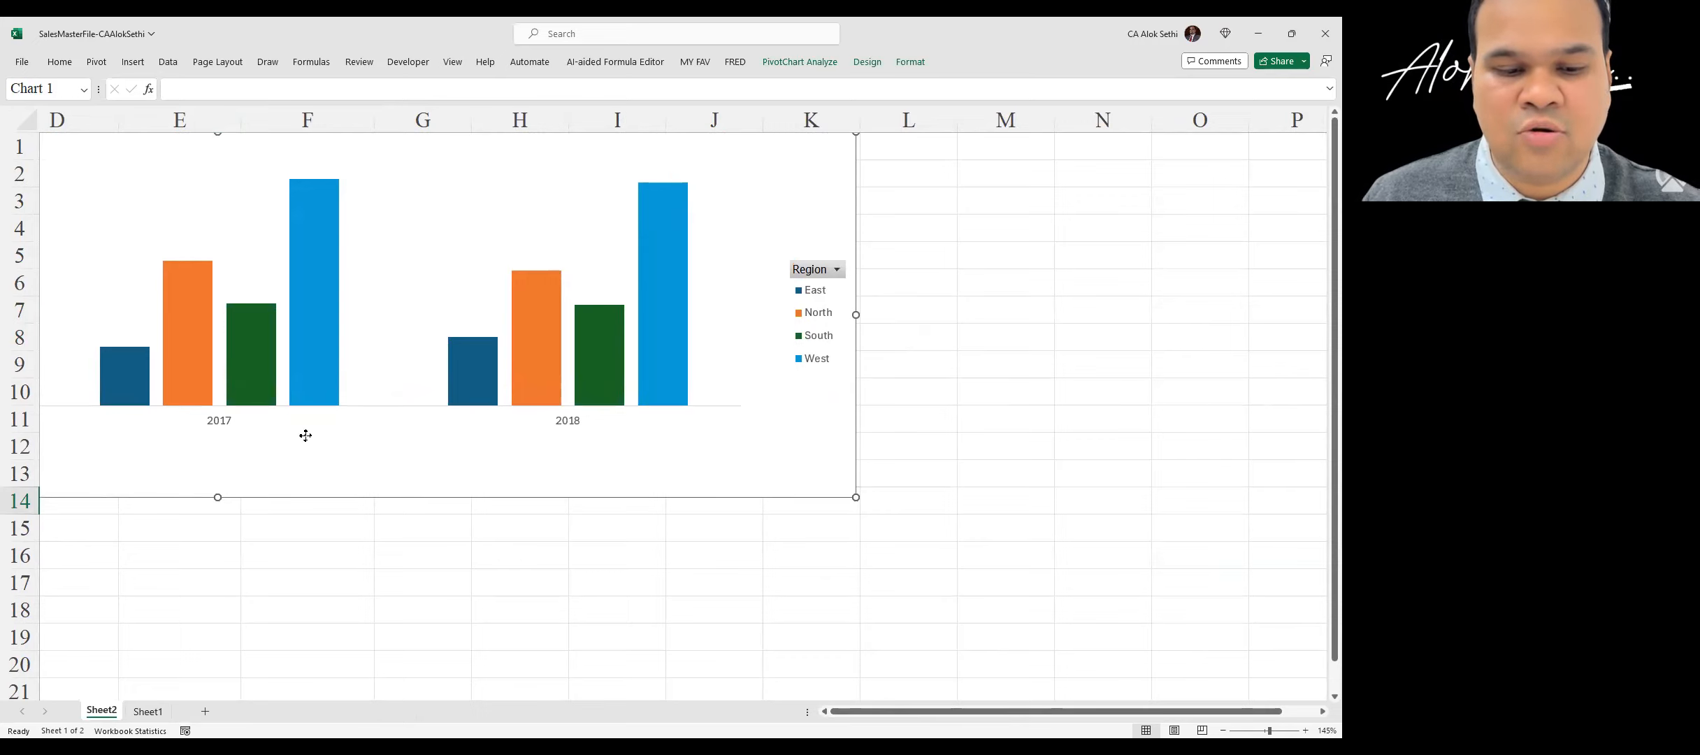
key(ctrl+z)
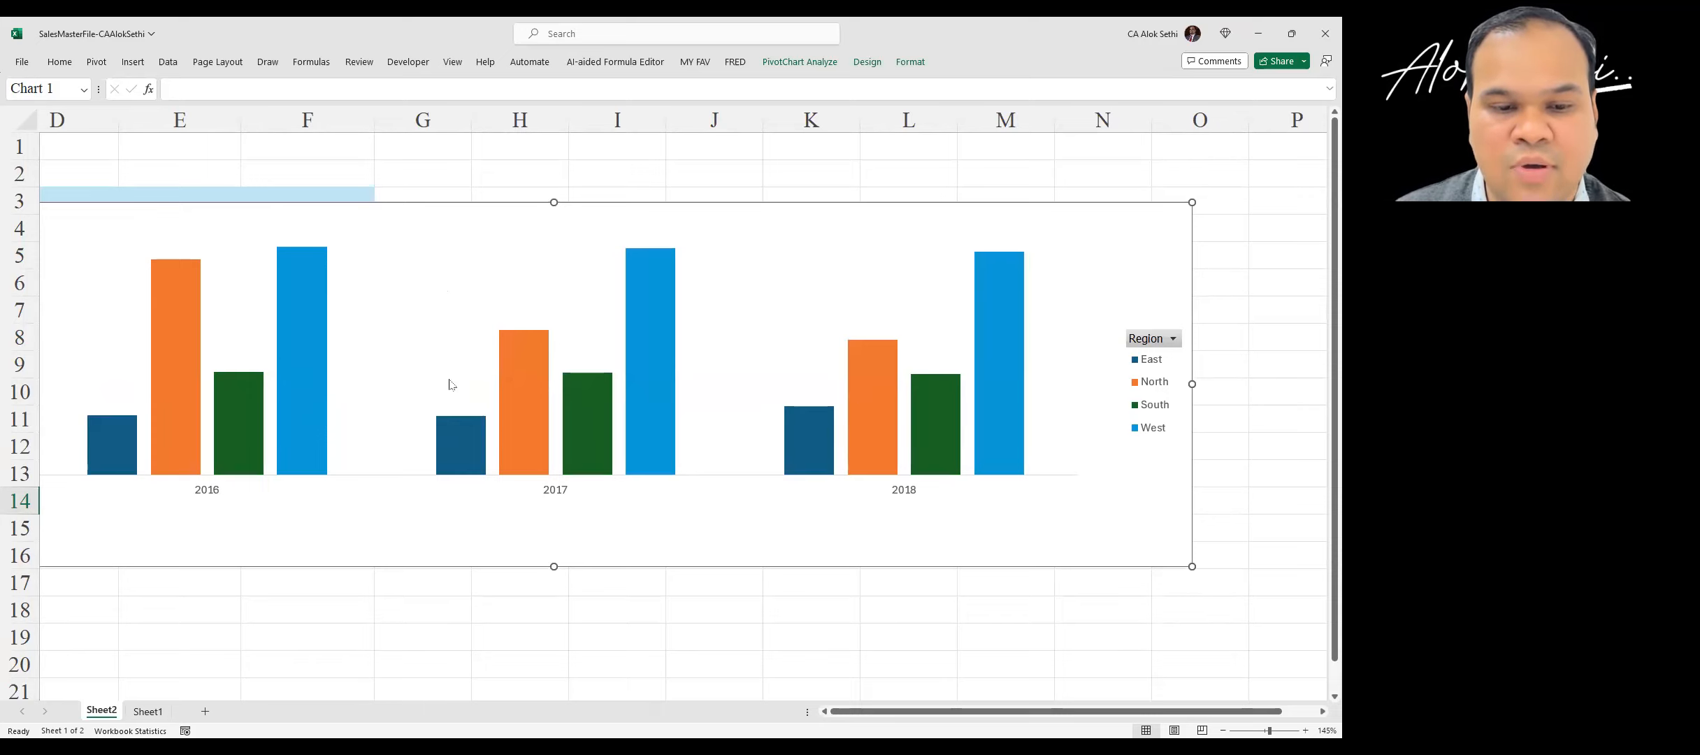
click(180, 174)
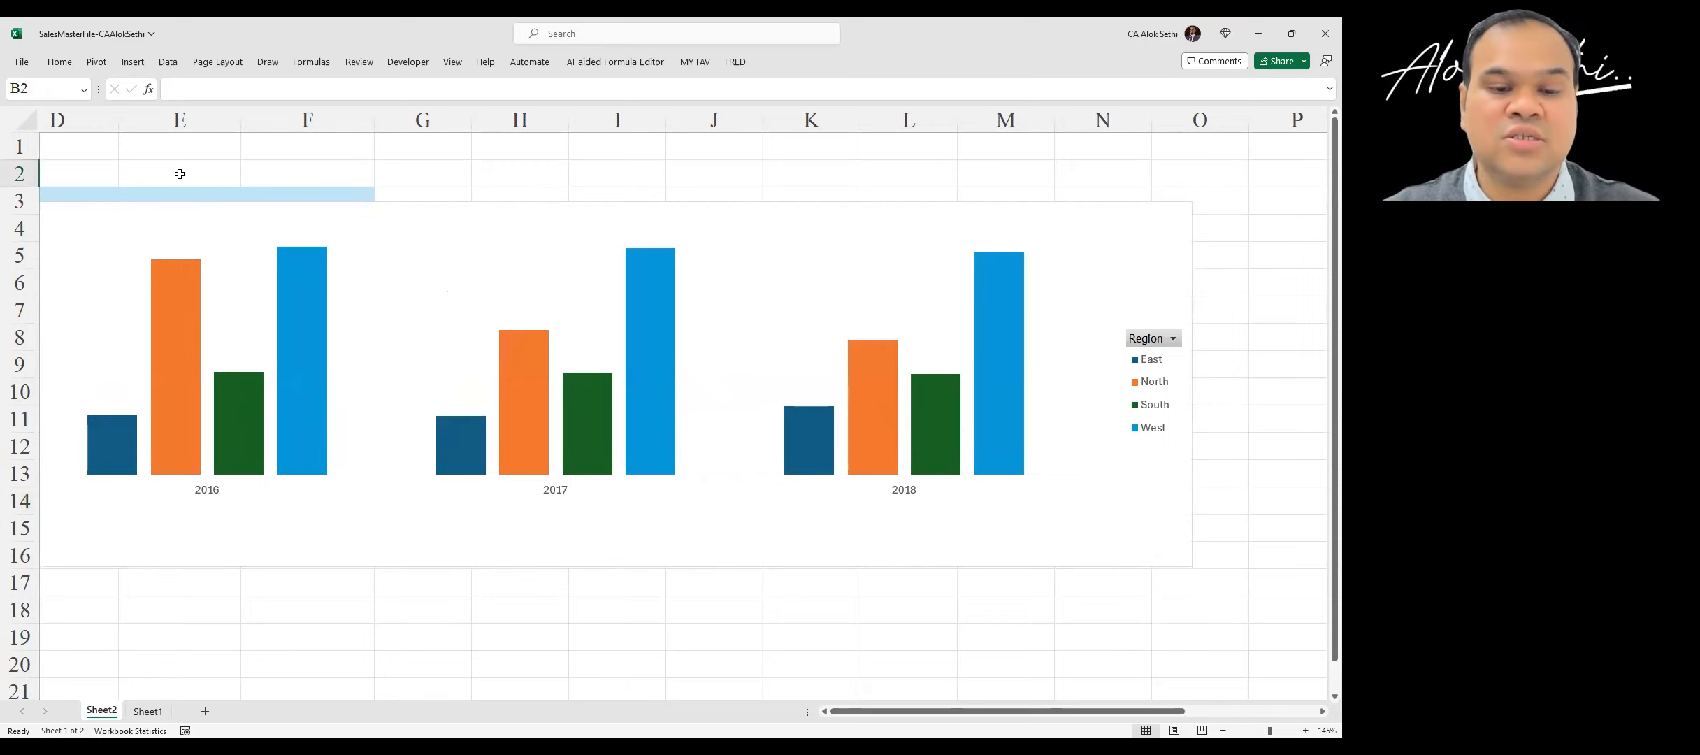
click(484, 274)
drag(615, 614, 189, 608)
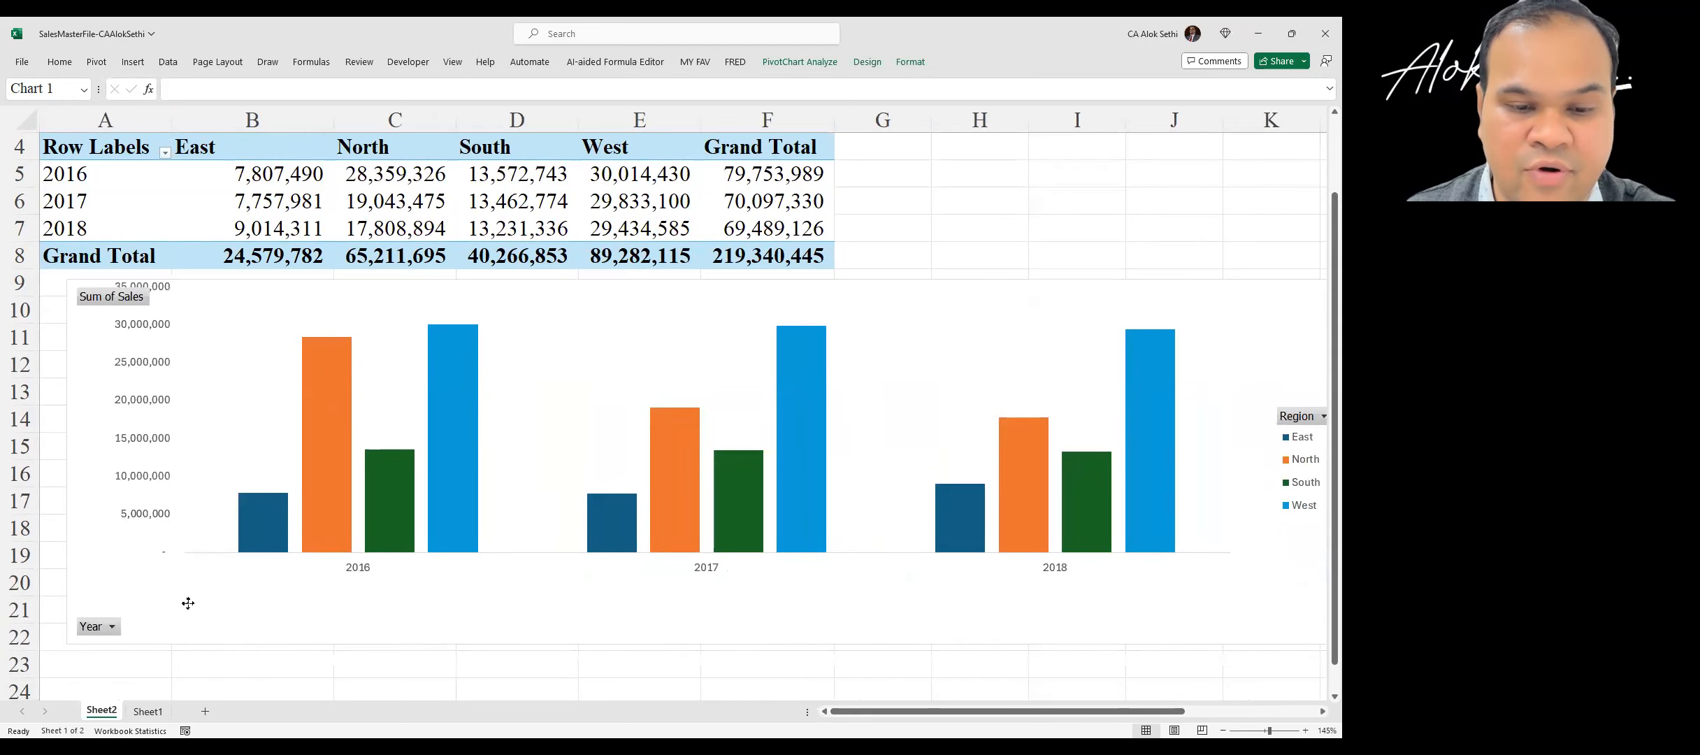
- Switch to Power BI Desktop and open the complete list of data sources
mouse_move(716, 468)
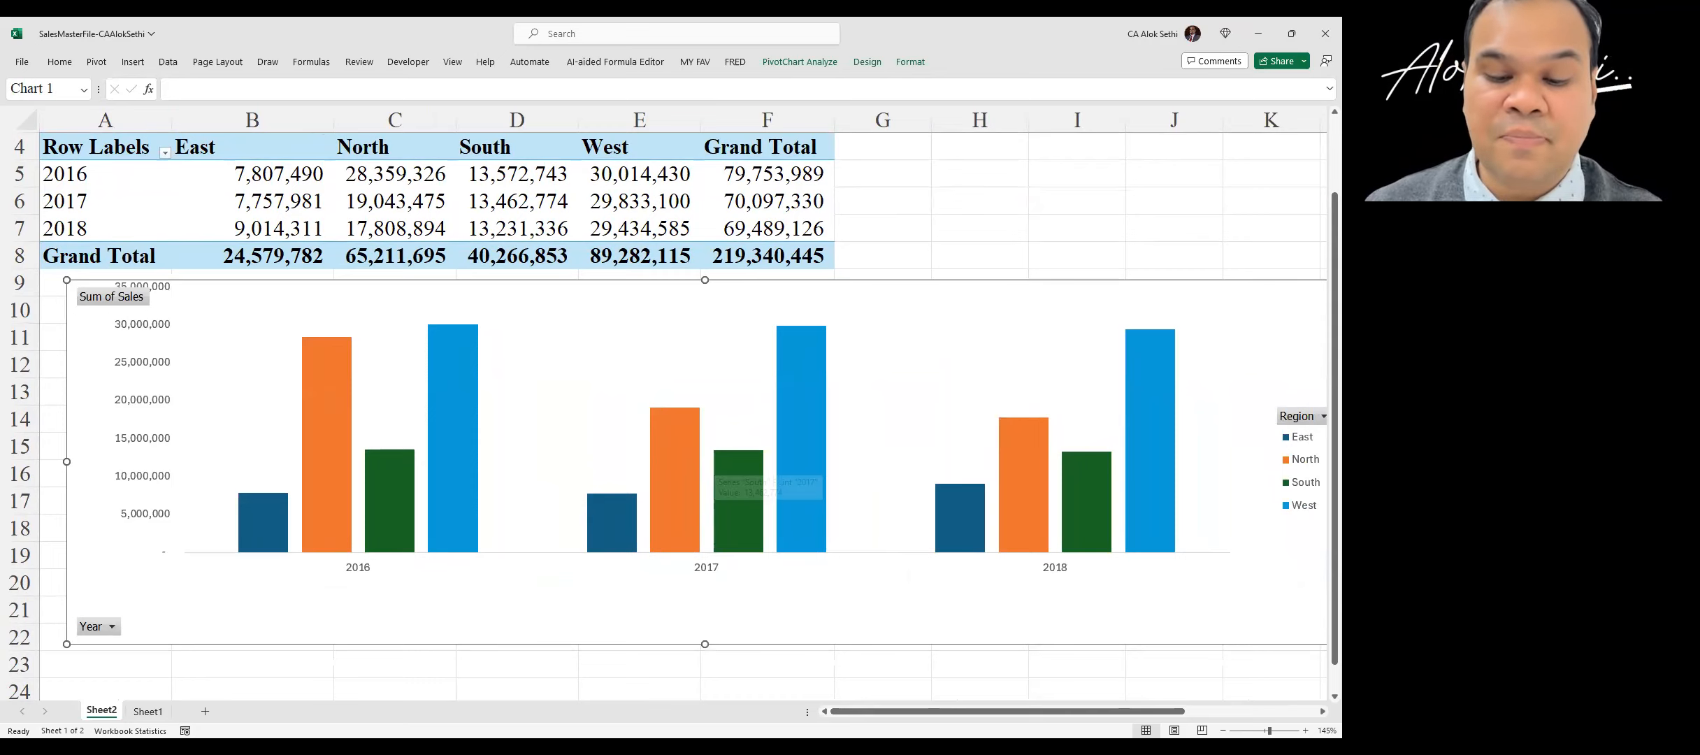
key(alt+Tab)
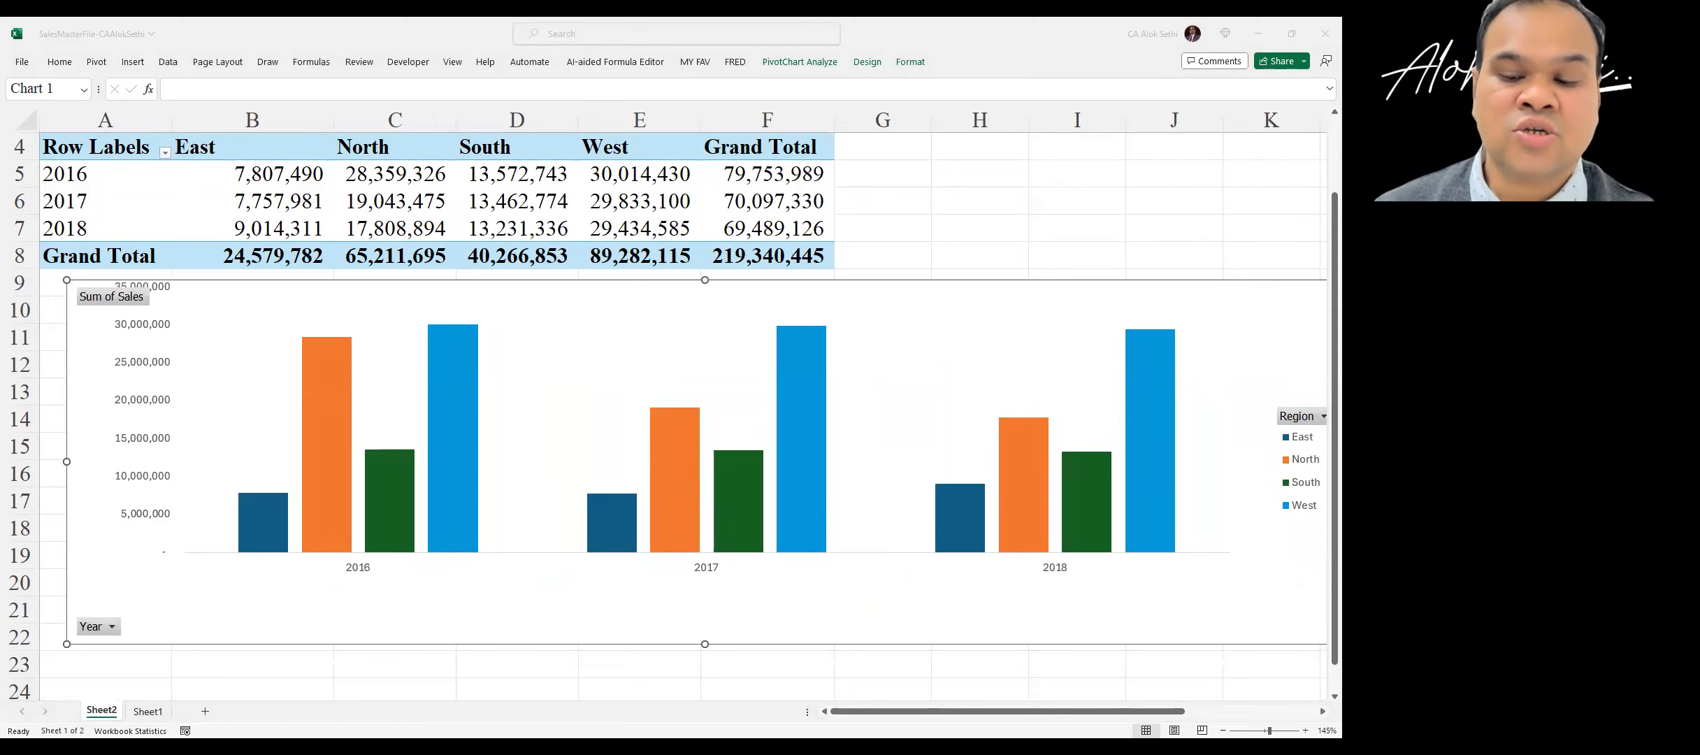
key(alt+Tab)
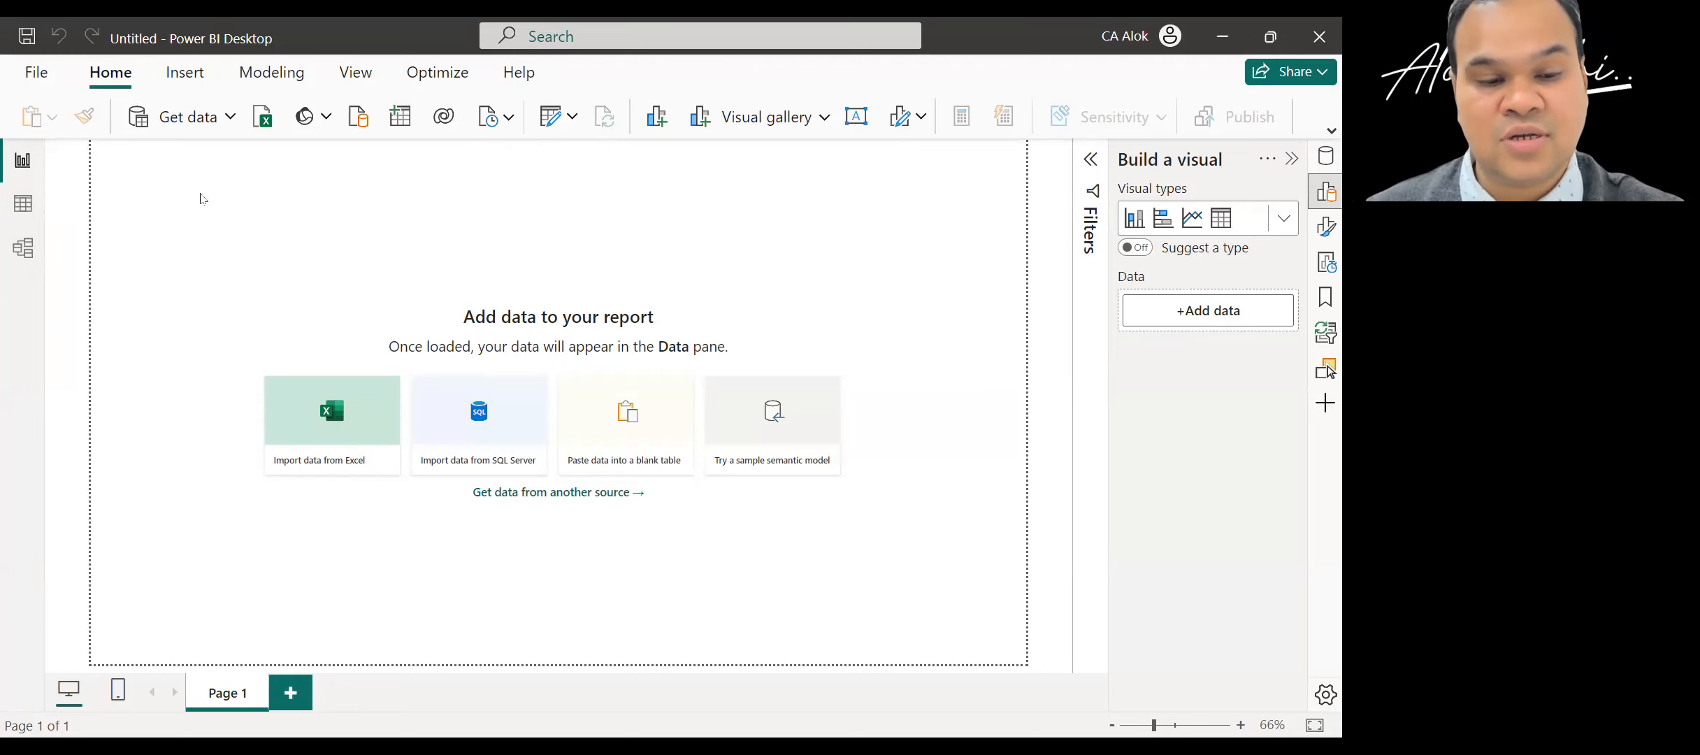
click(230, 125)
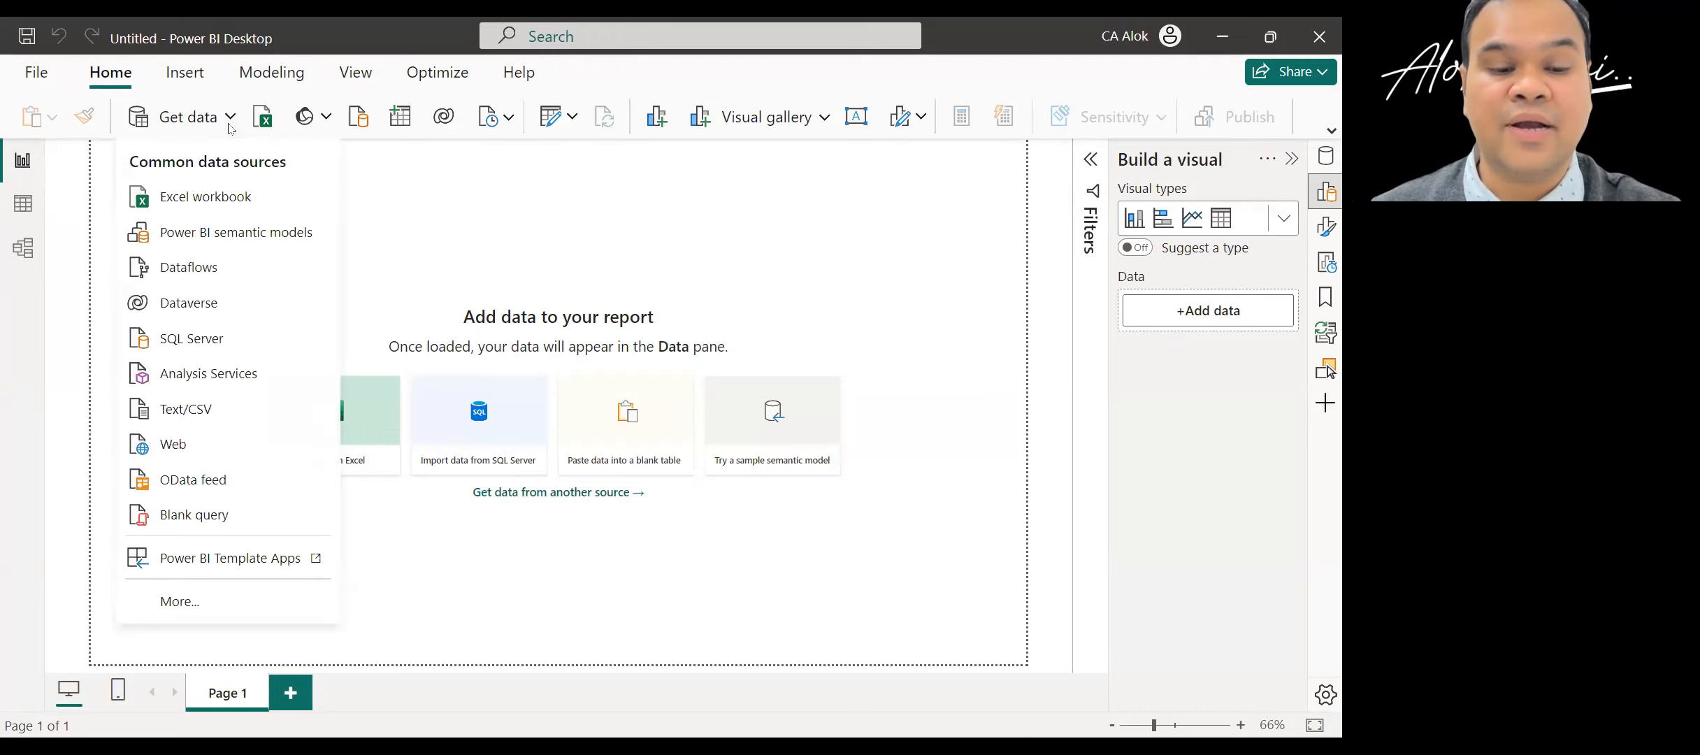
click(191, 606)
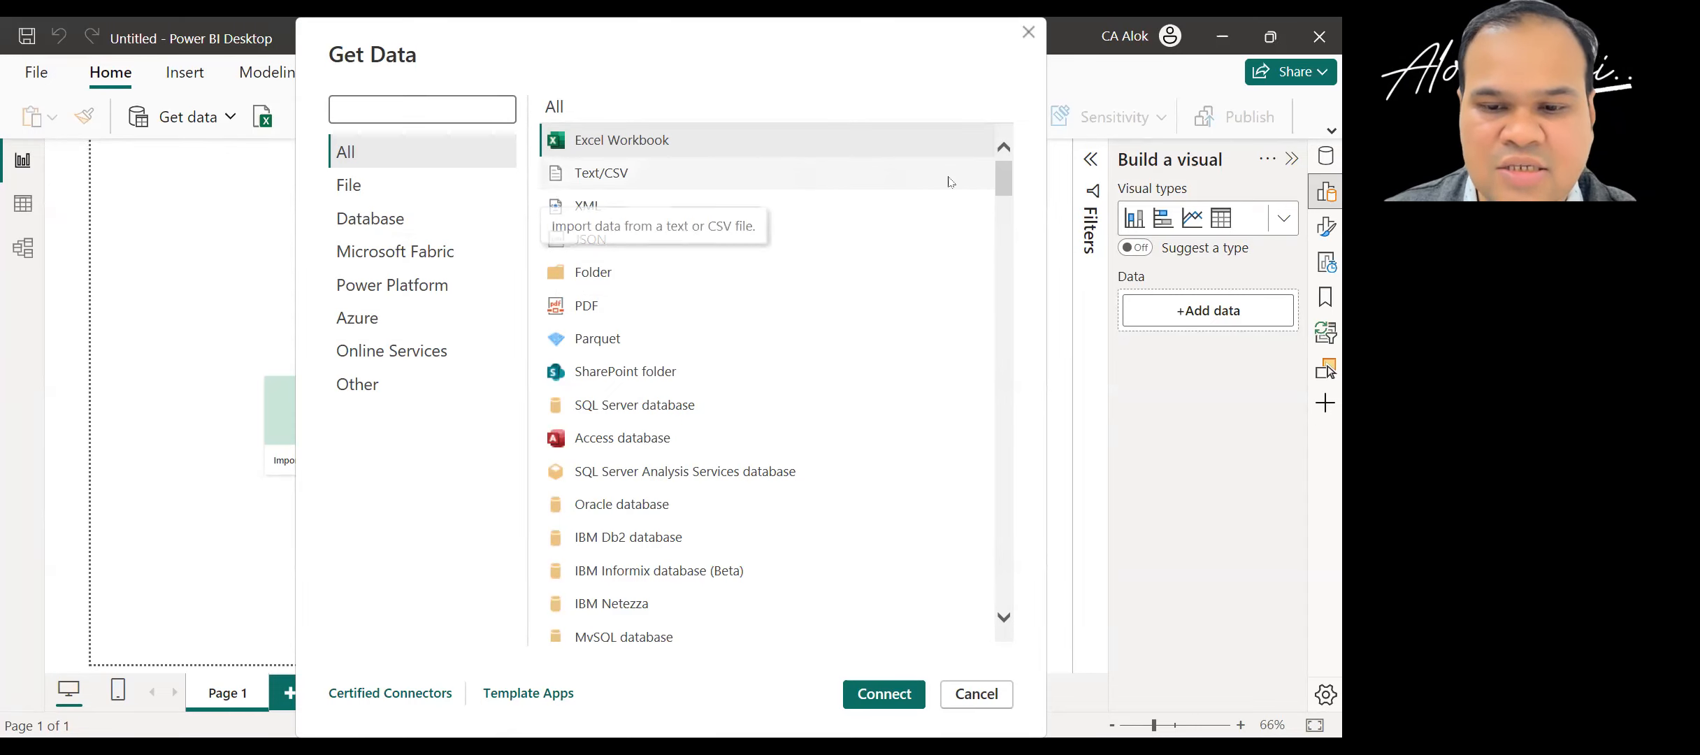
- Look through the full list of available data connectors, from Excel Workbook down to the third-party services
drag(1006, 177, 866, 148)
scroll(862, 337, down, 15)
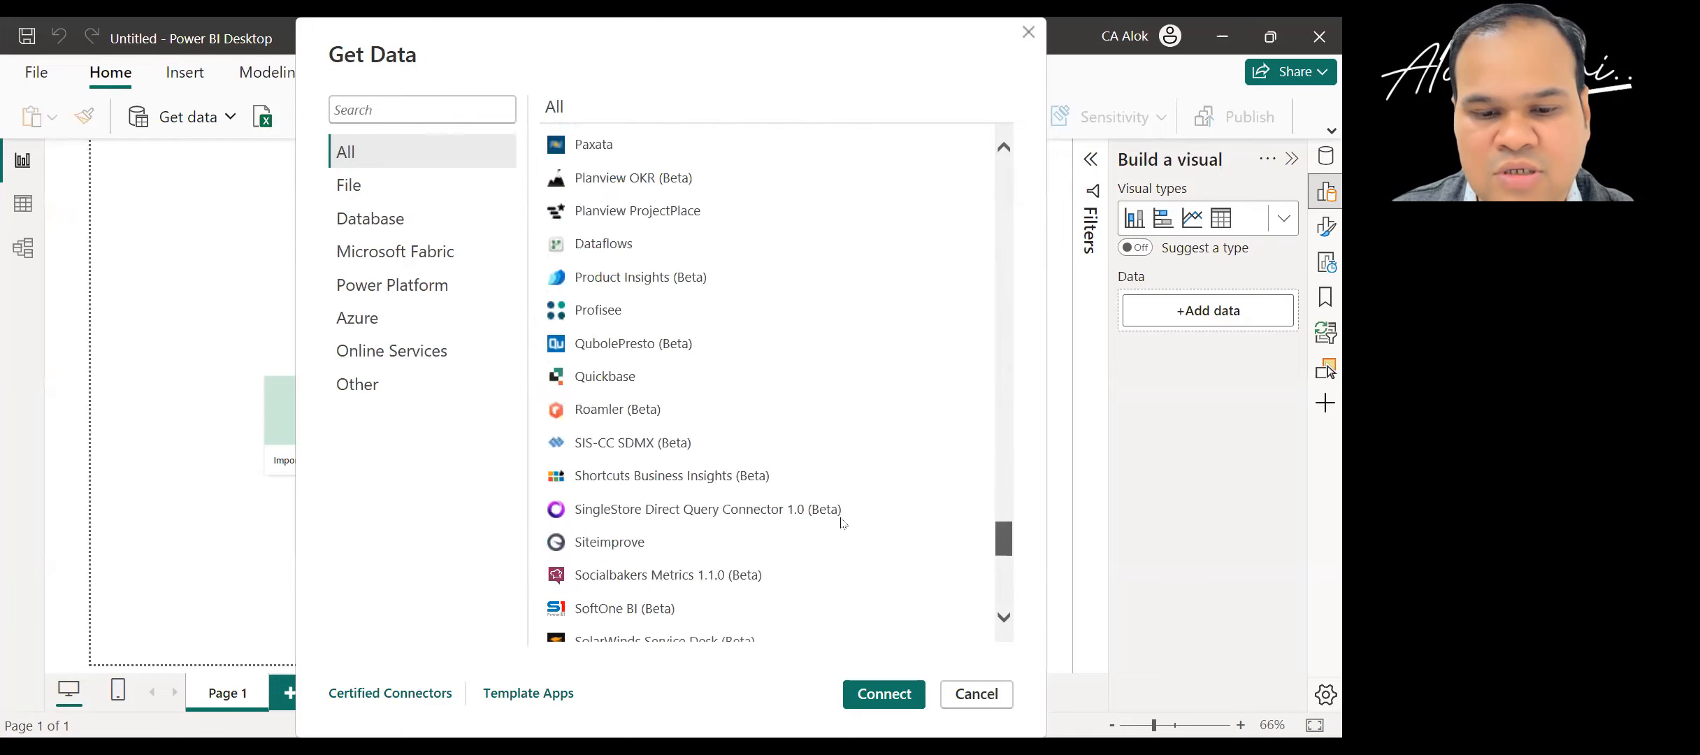
scroll(839, 520, up, 20)
scroll(823, 467, down, 15)
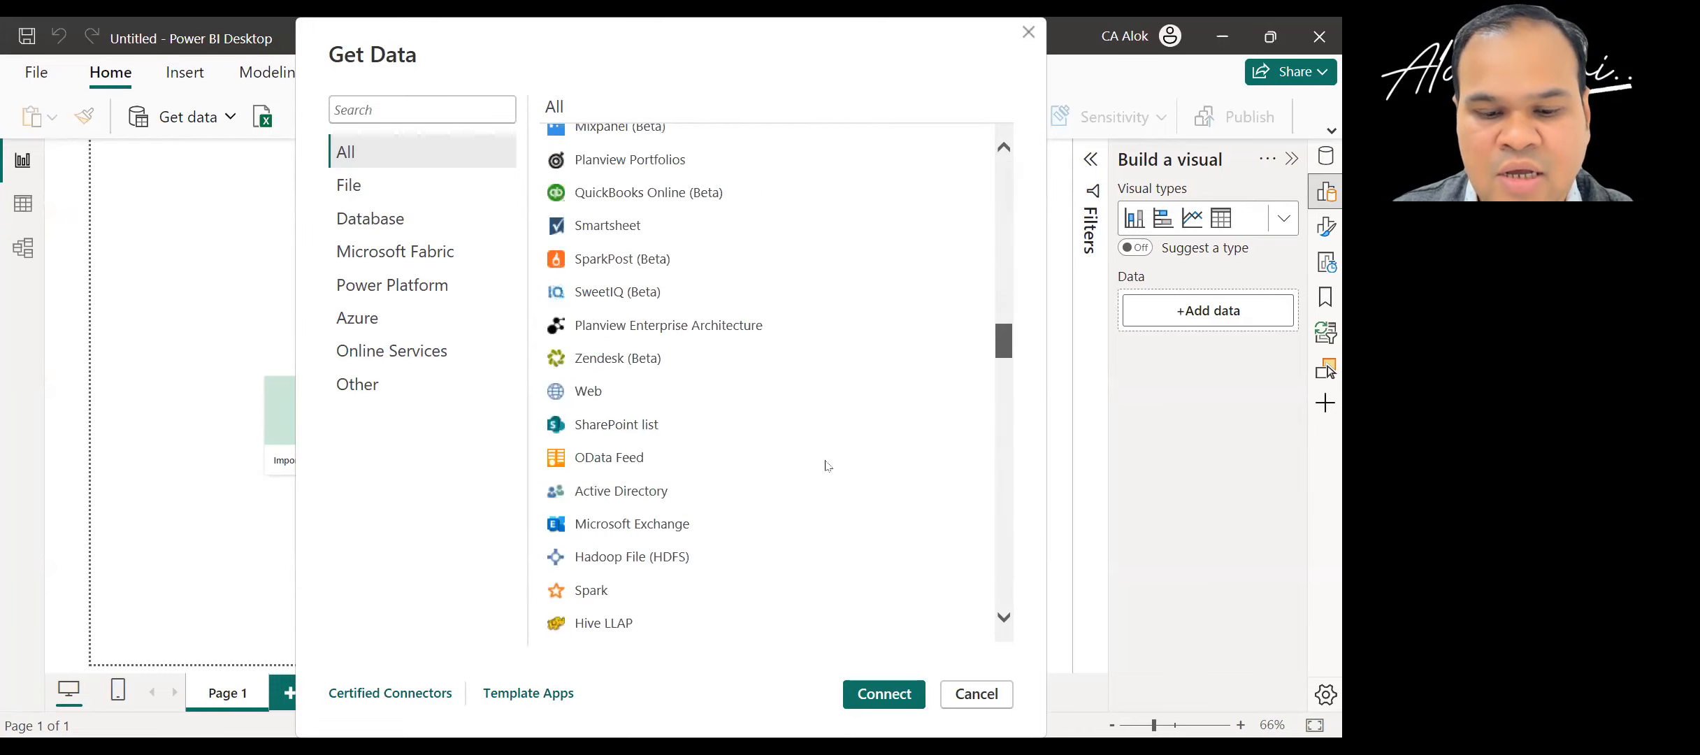
scroll(812, 558, up, 20)
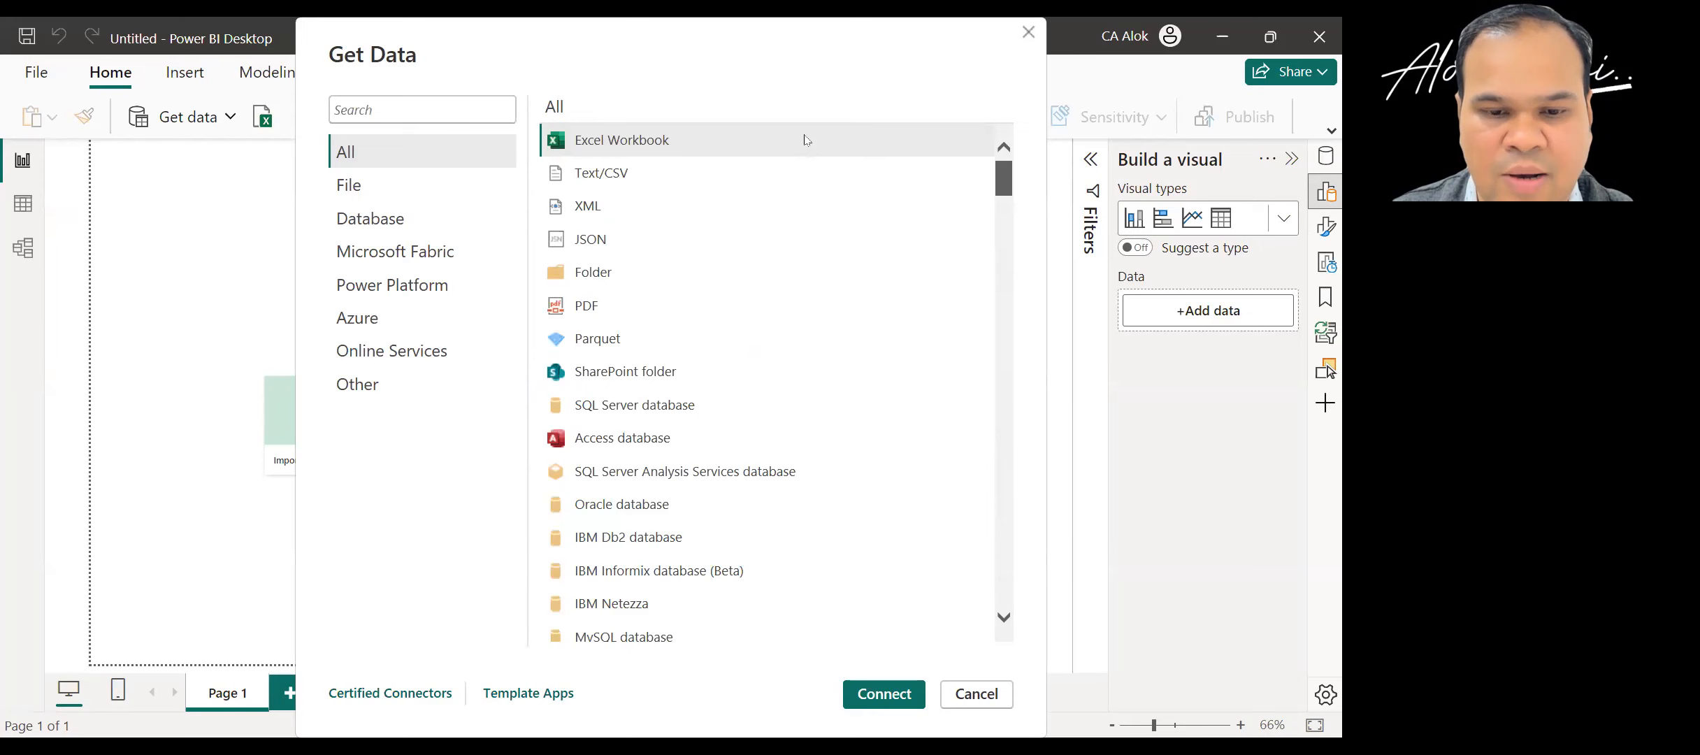
scroll(811, 300, down, 15)
scroll(821, 349, up, 3)
scroll(827, 266, up, 15)
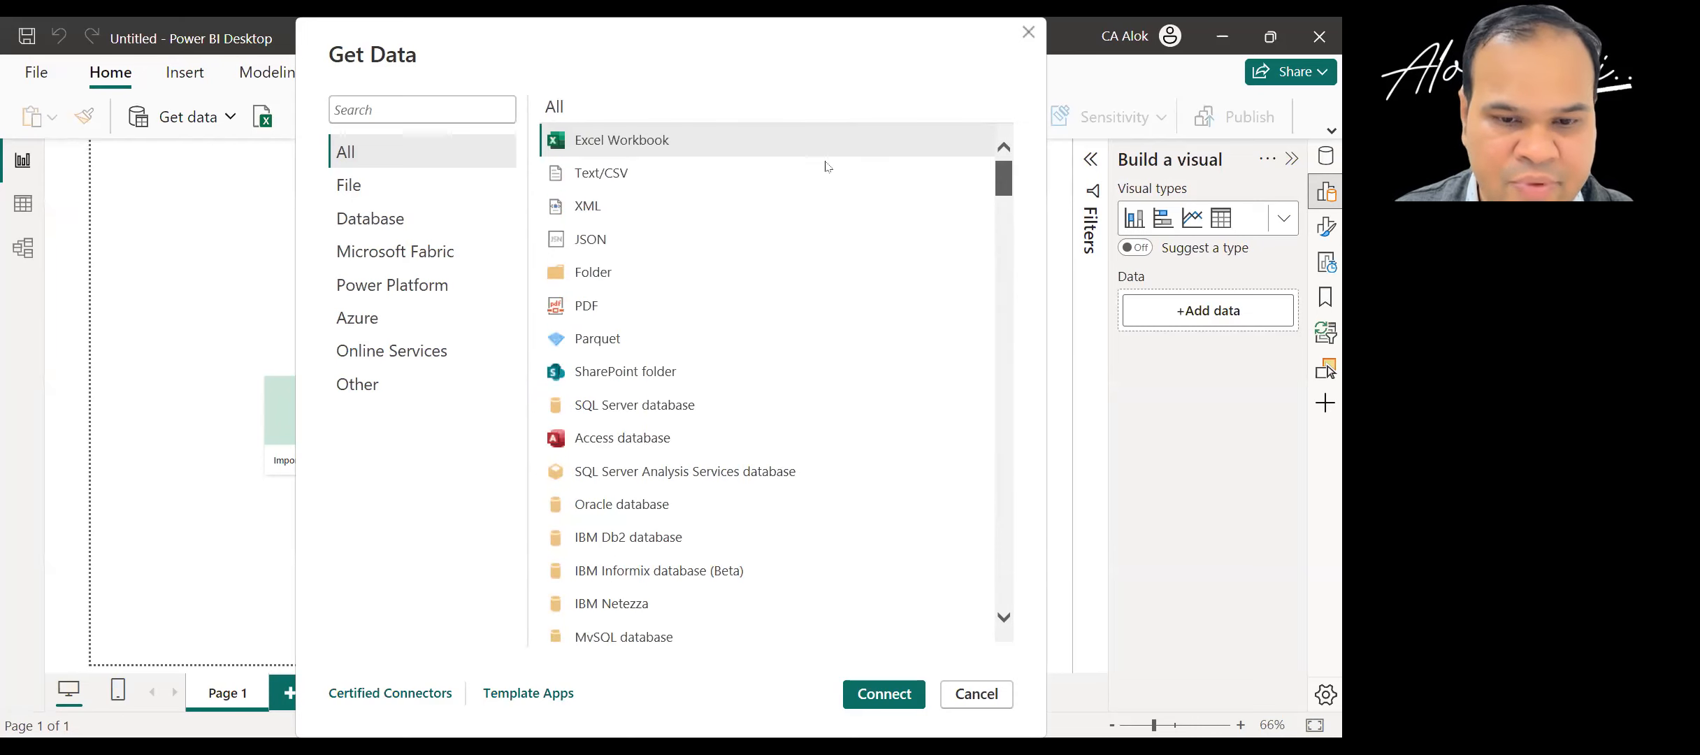
- Connect to an Excel workbook and open SalesMasterFile from the Sales Regions folder on the Desktop
click(823, 144)
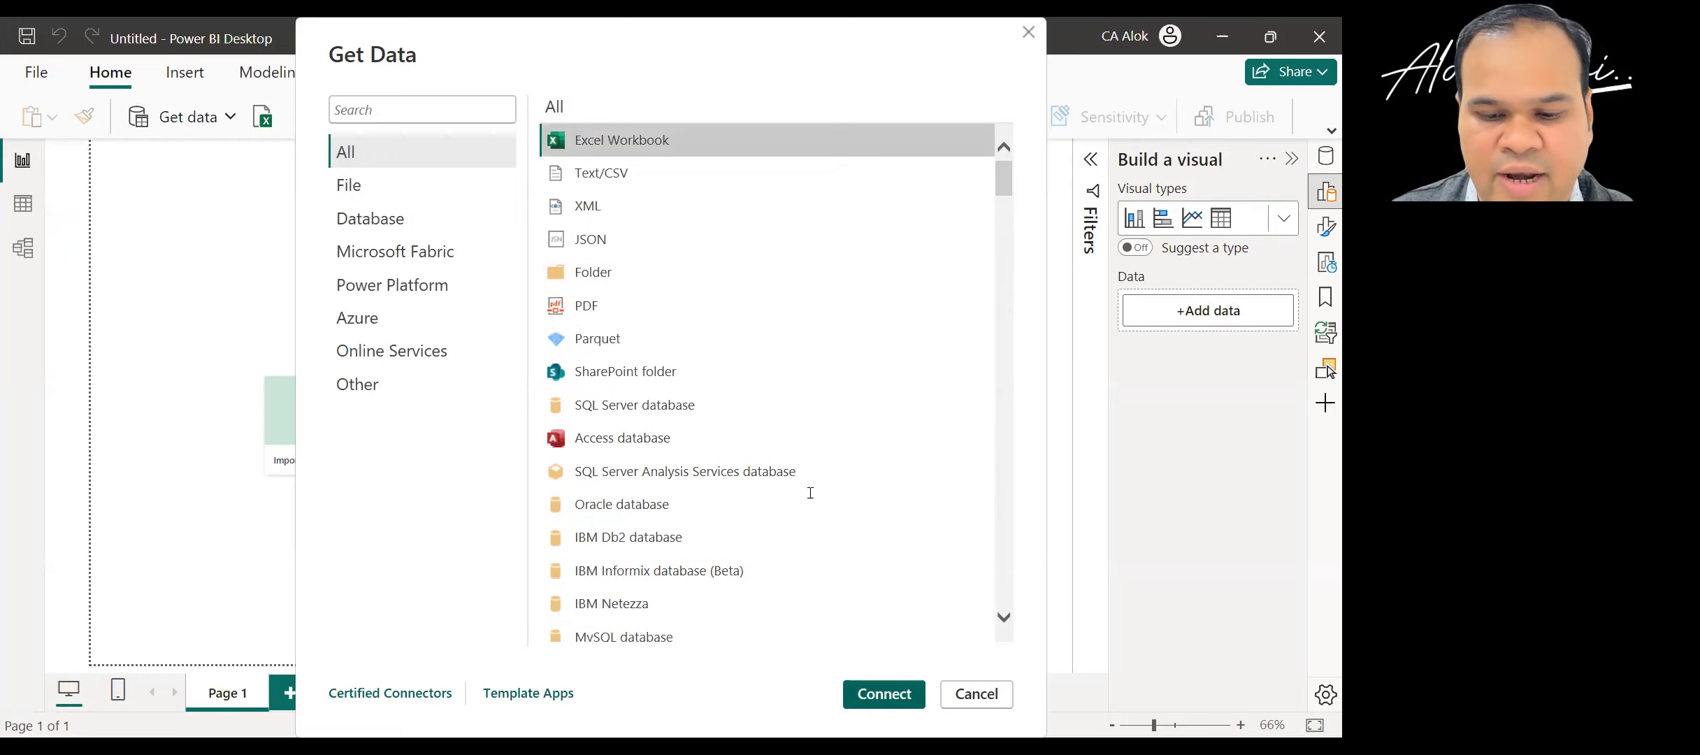
key(Escape)
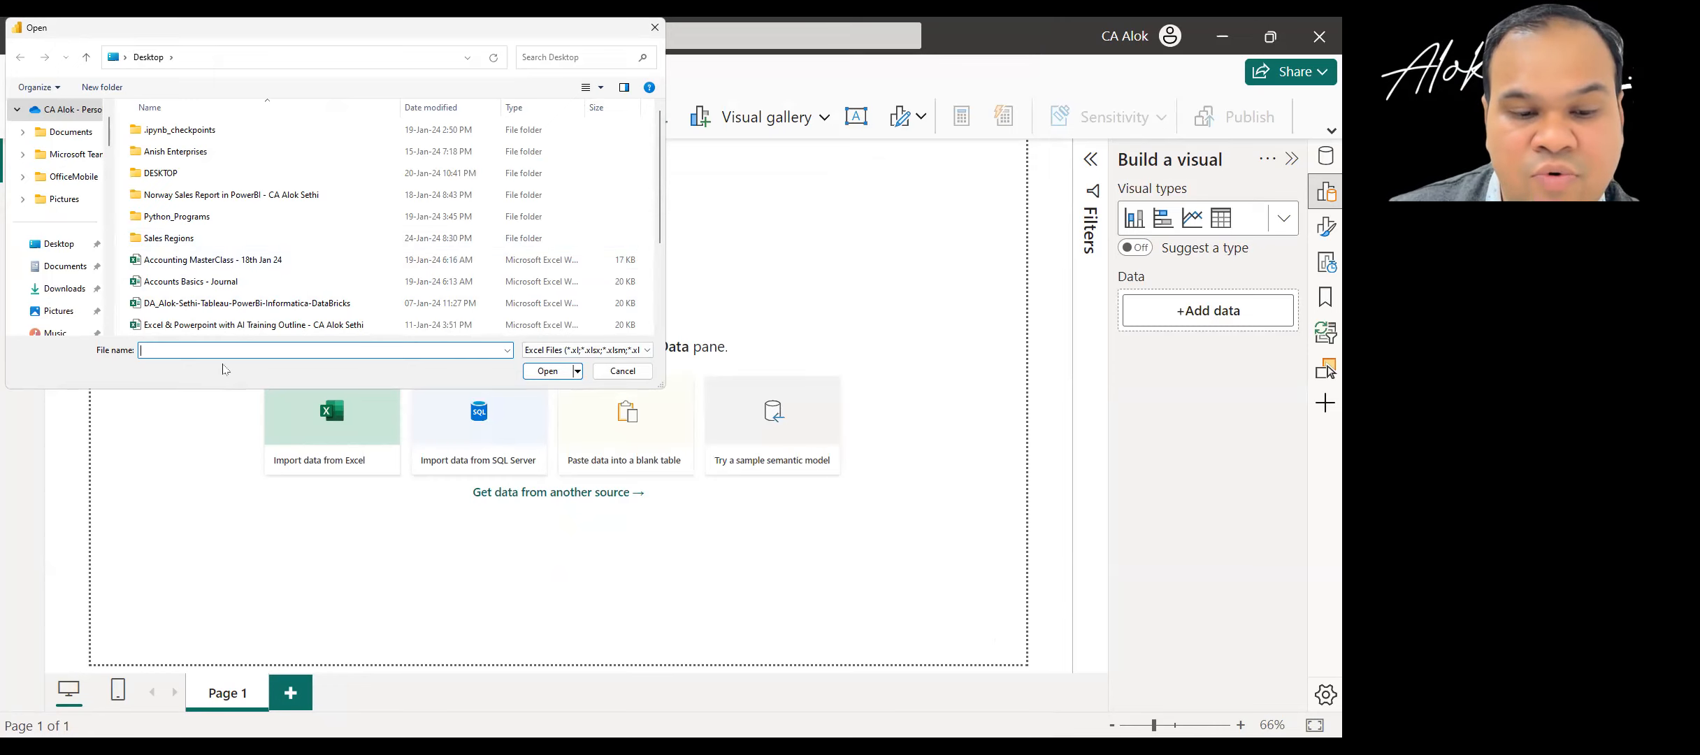
click(183, 234)
double_click(183, 234)
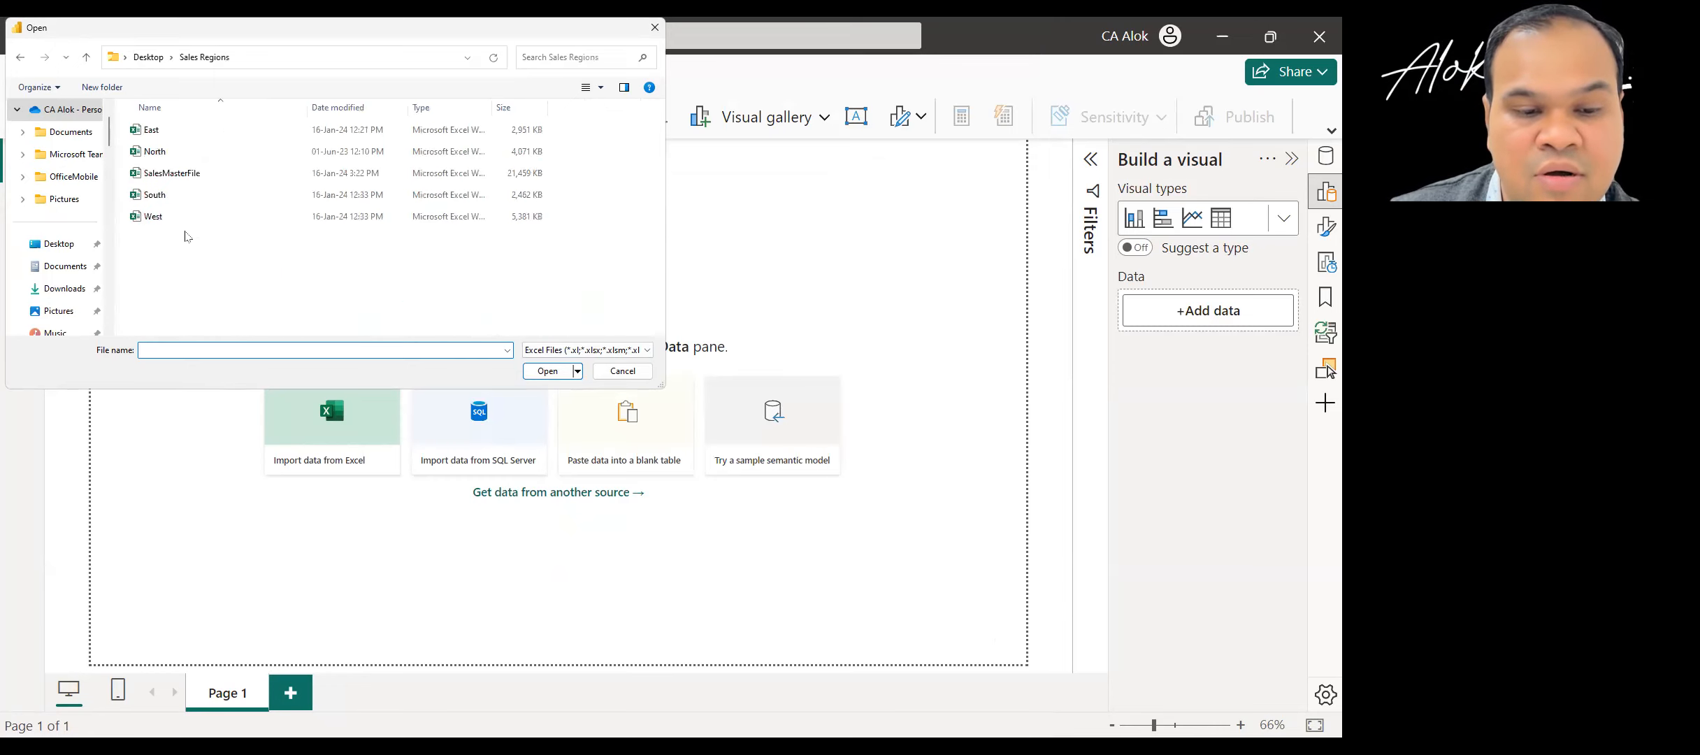
click(203, 174)
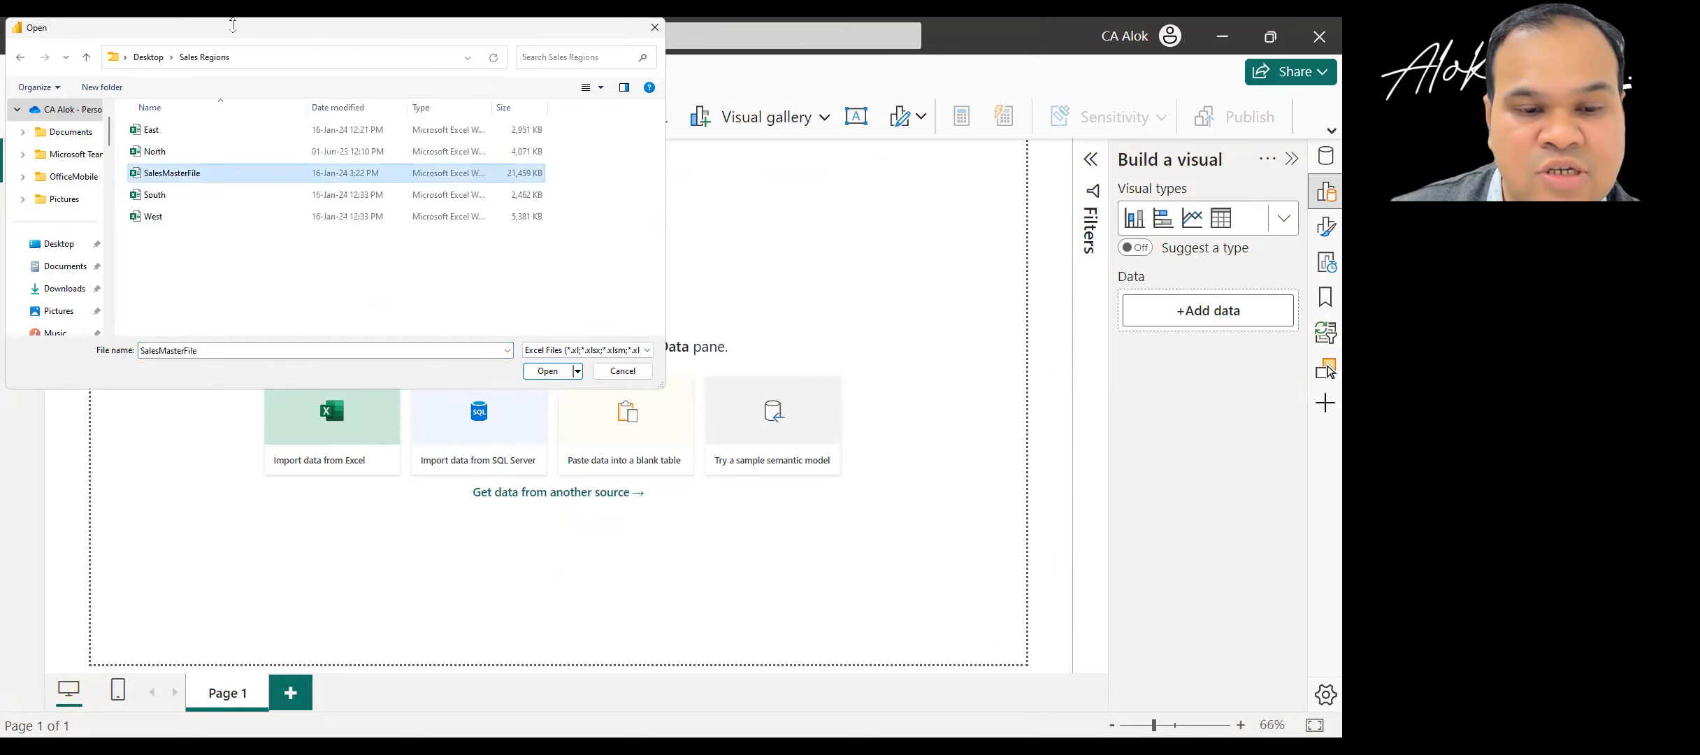
click(550, 372)
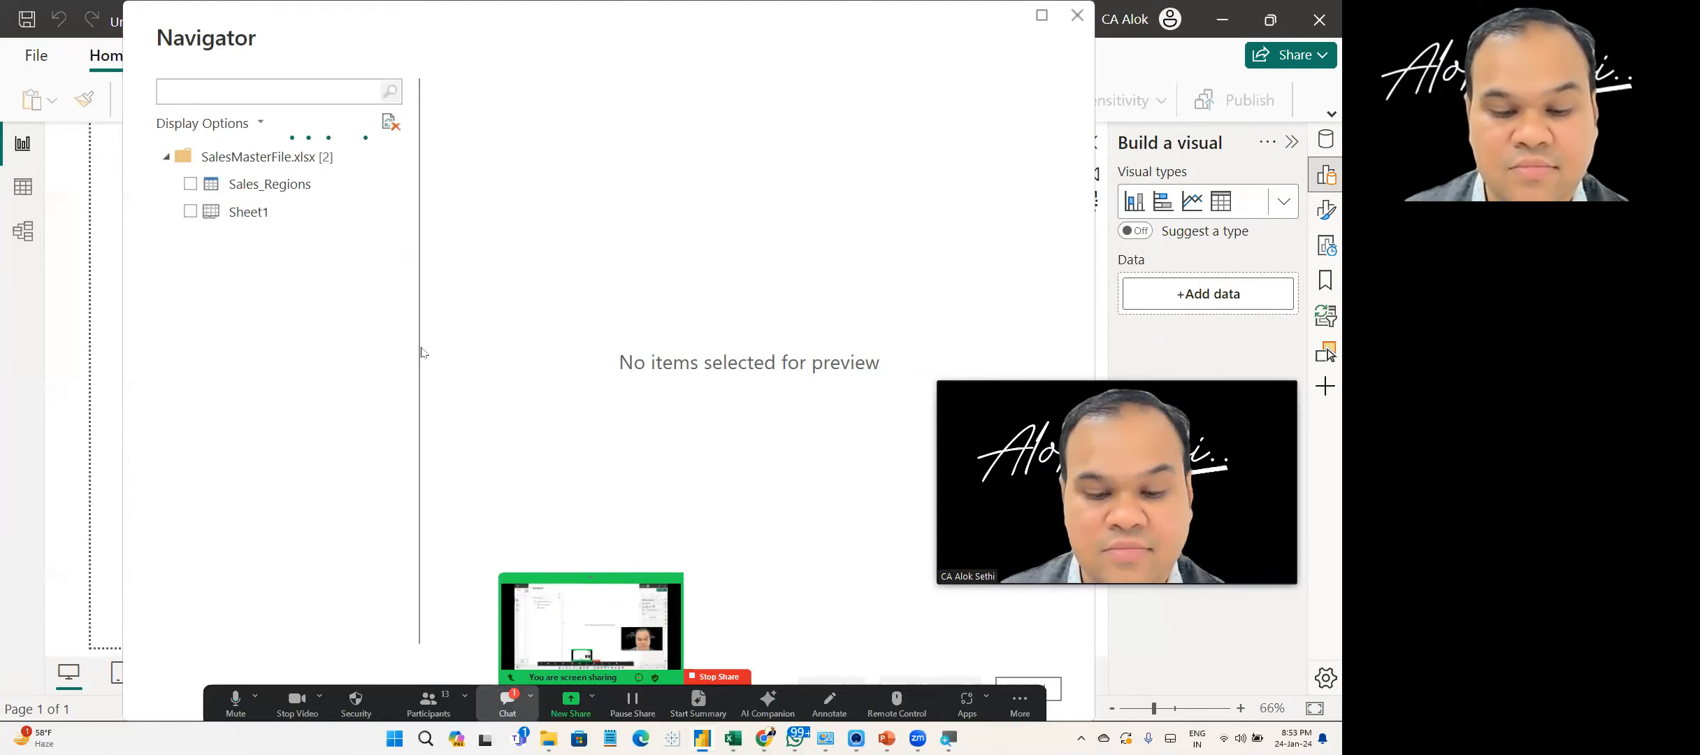
- Check the latest message in the meeting chat and close the chat
key(alt+h)
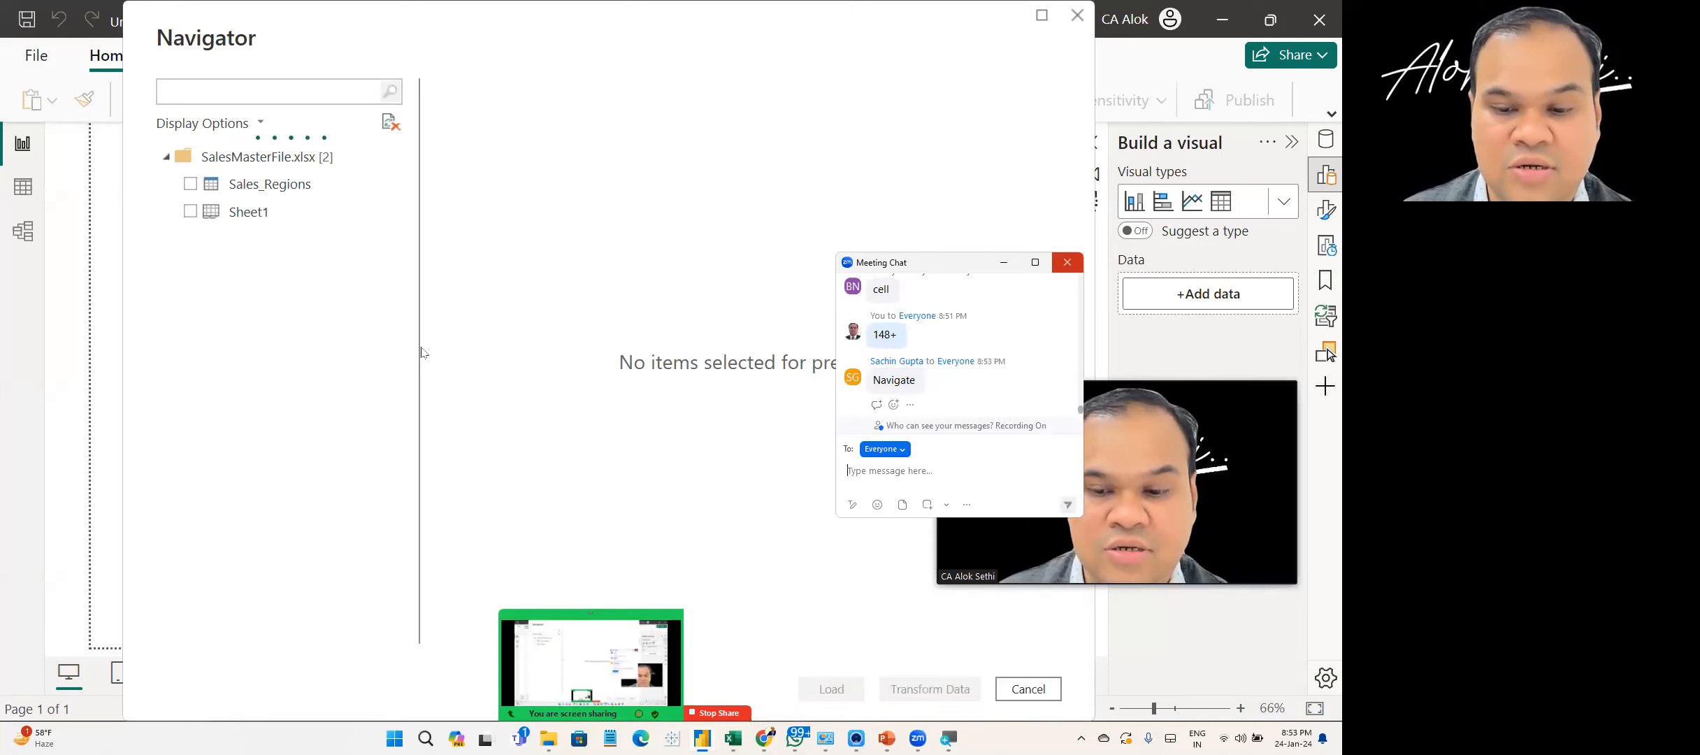
click(1068, 262)
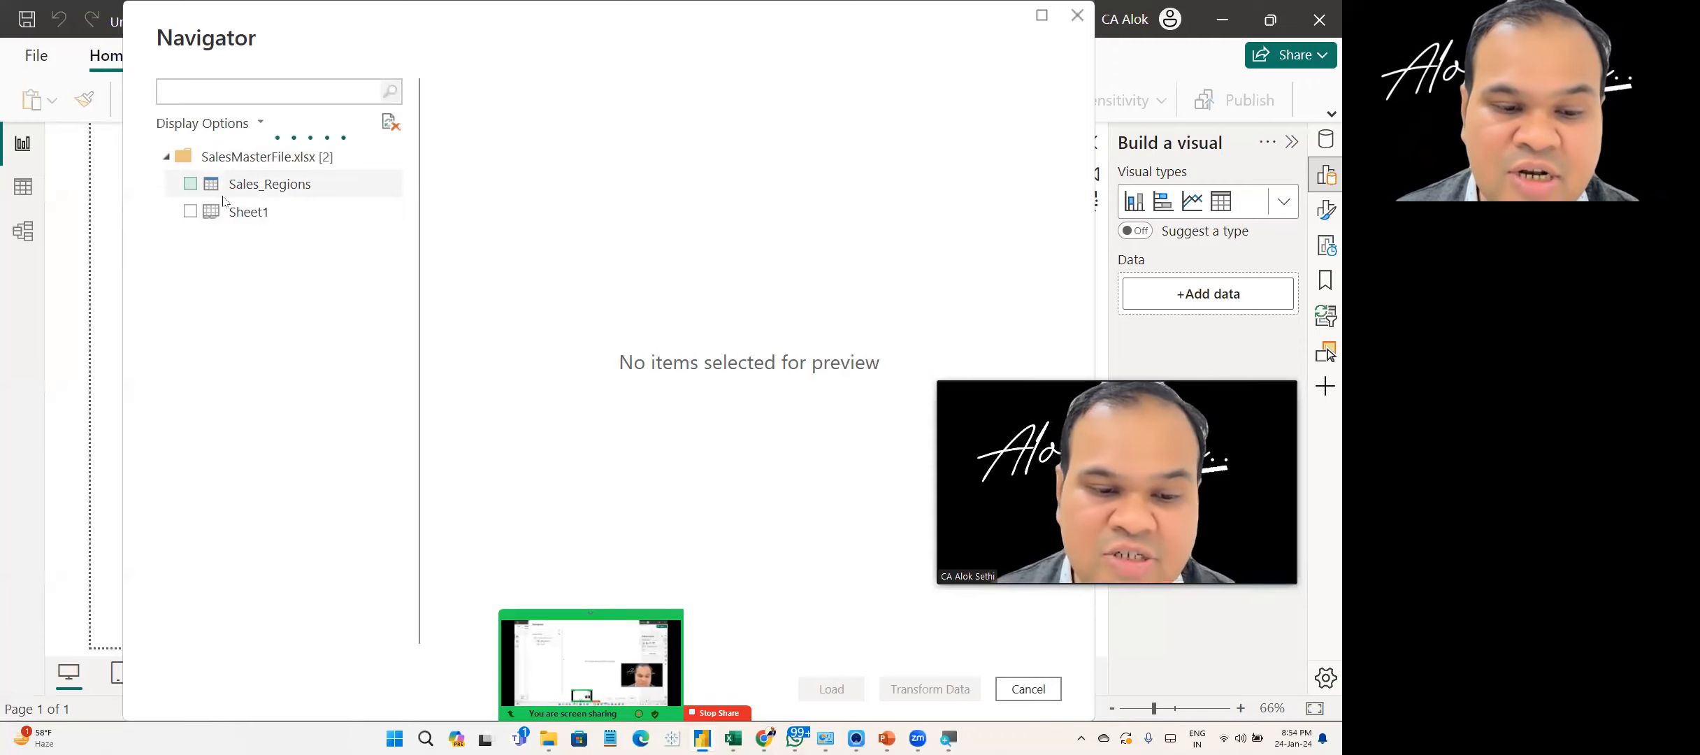
- Preview the Sales_Regions table, choose Sheet1 for import instead, and load the data
click(192, 185)
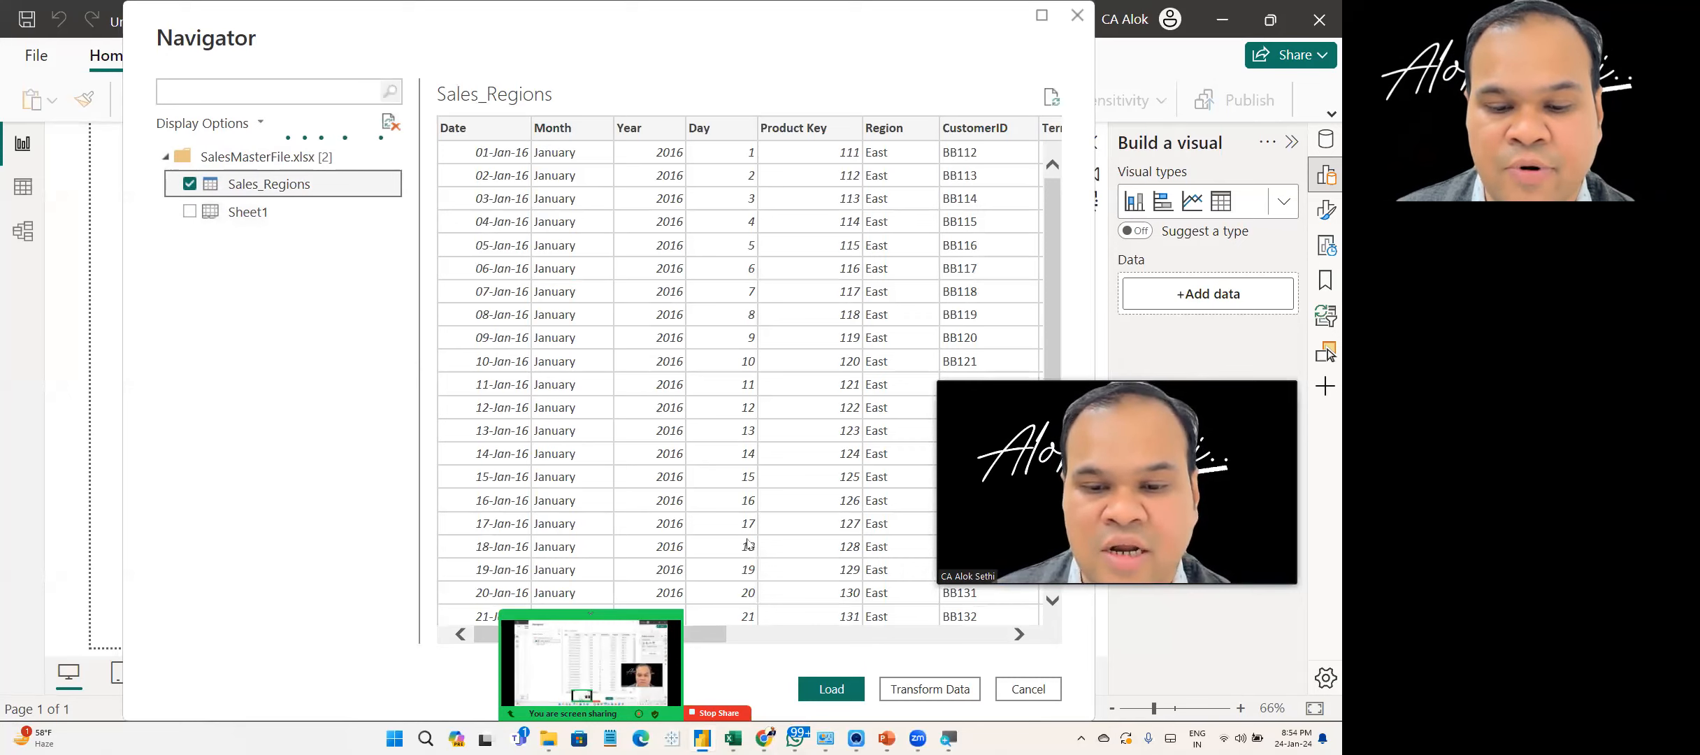
scroll(746, 583, right, 10)
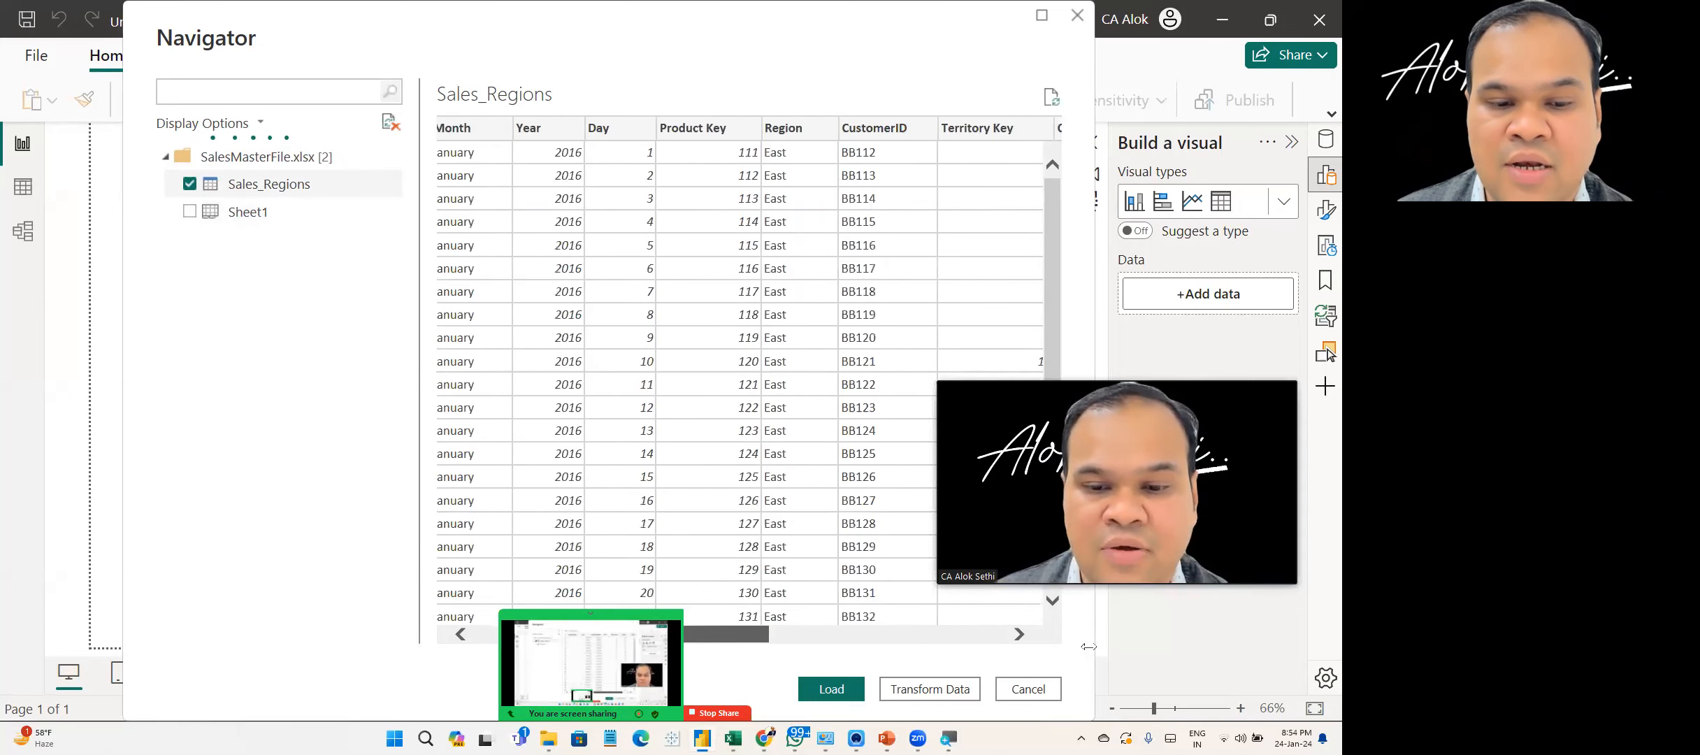
click(189, 212)
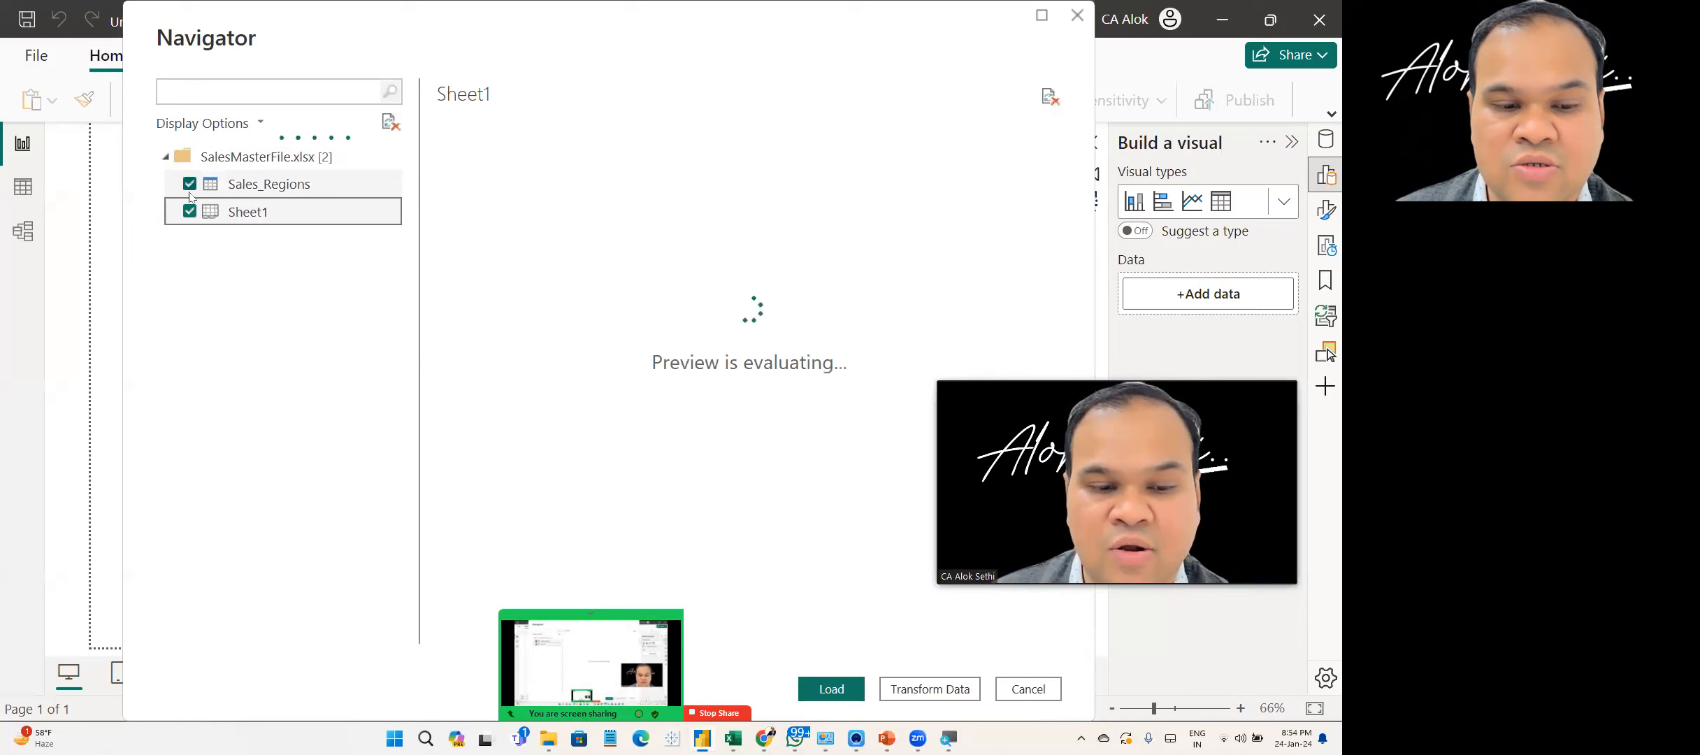
click(189, 186)
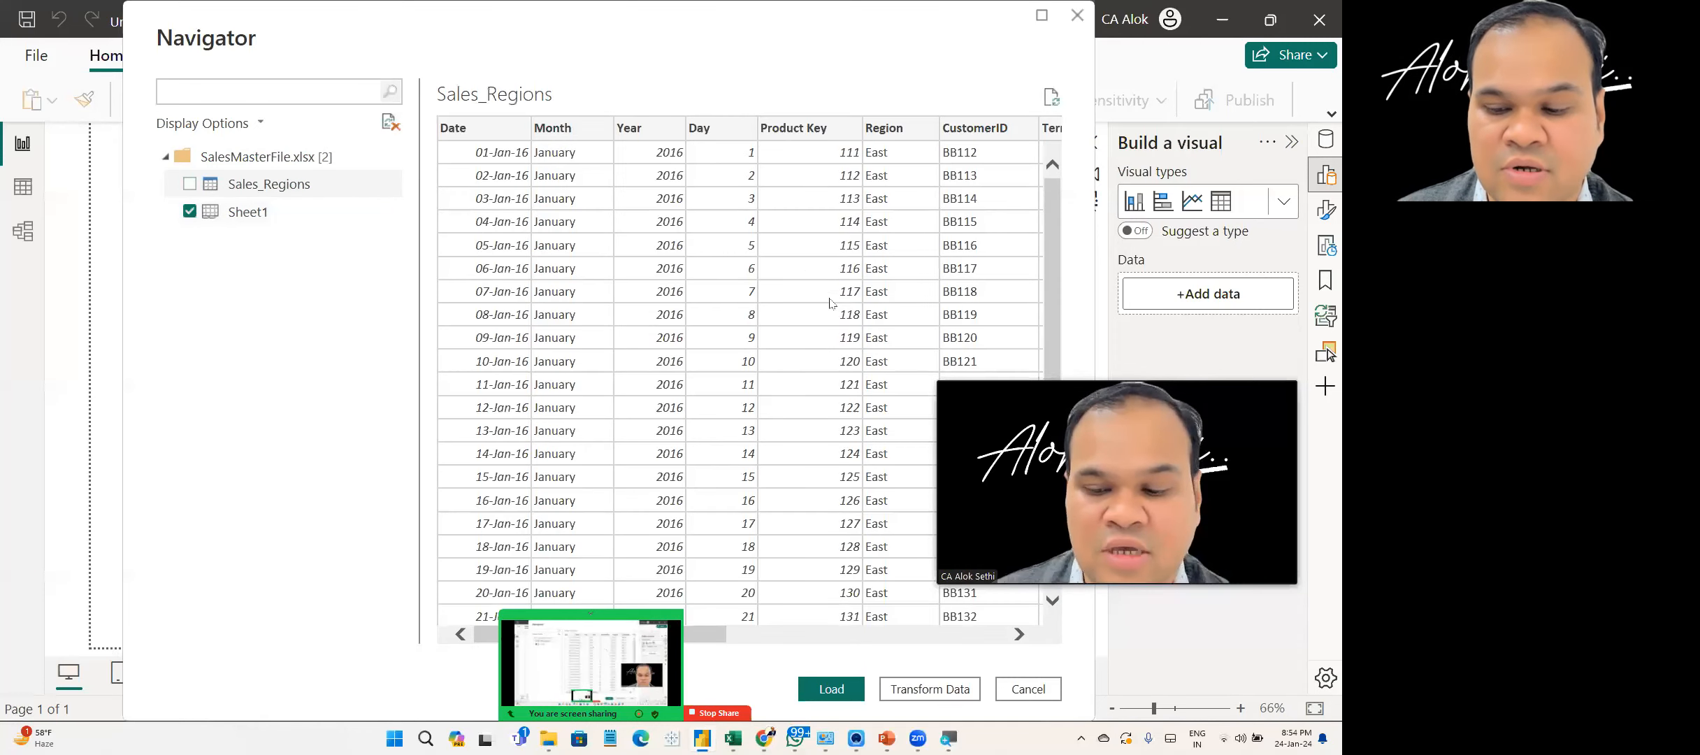
mouse_move(705, 634)
mouse_down()
mouse_move(1064, 640)
mouse_move(704, 636)
mouse_up()
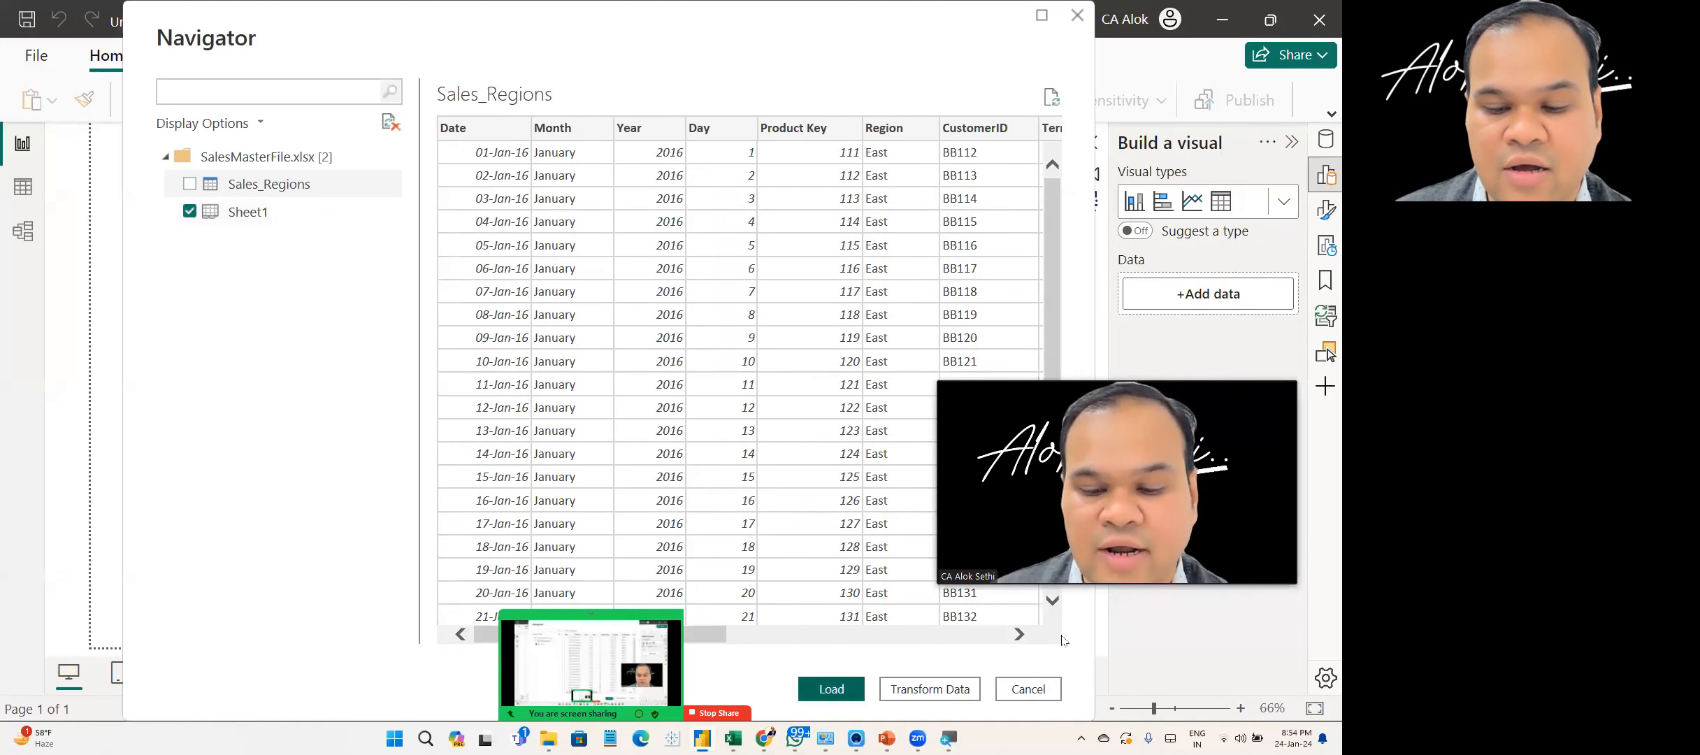
key(Escape)
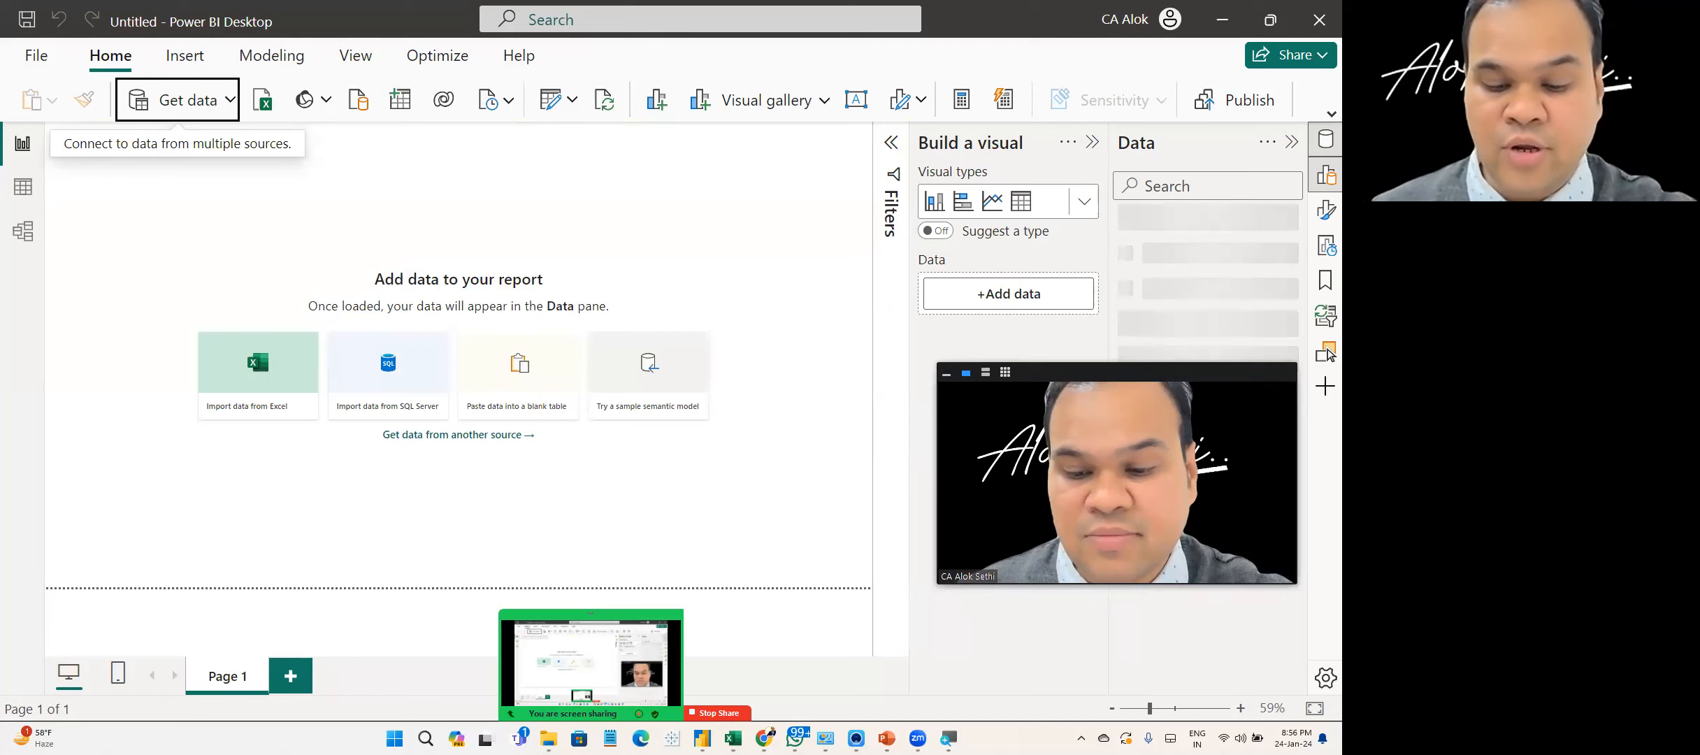
- Switch to WhatsApp and copy the forwarded registration form link from the Python- Silan Software group chat
key(alt+Tab)
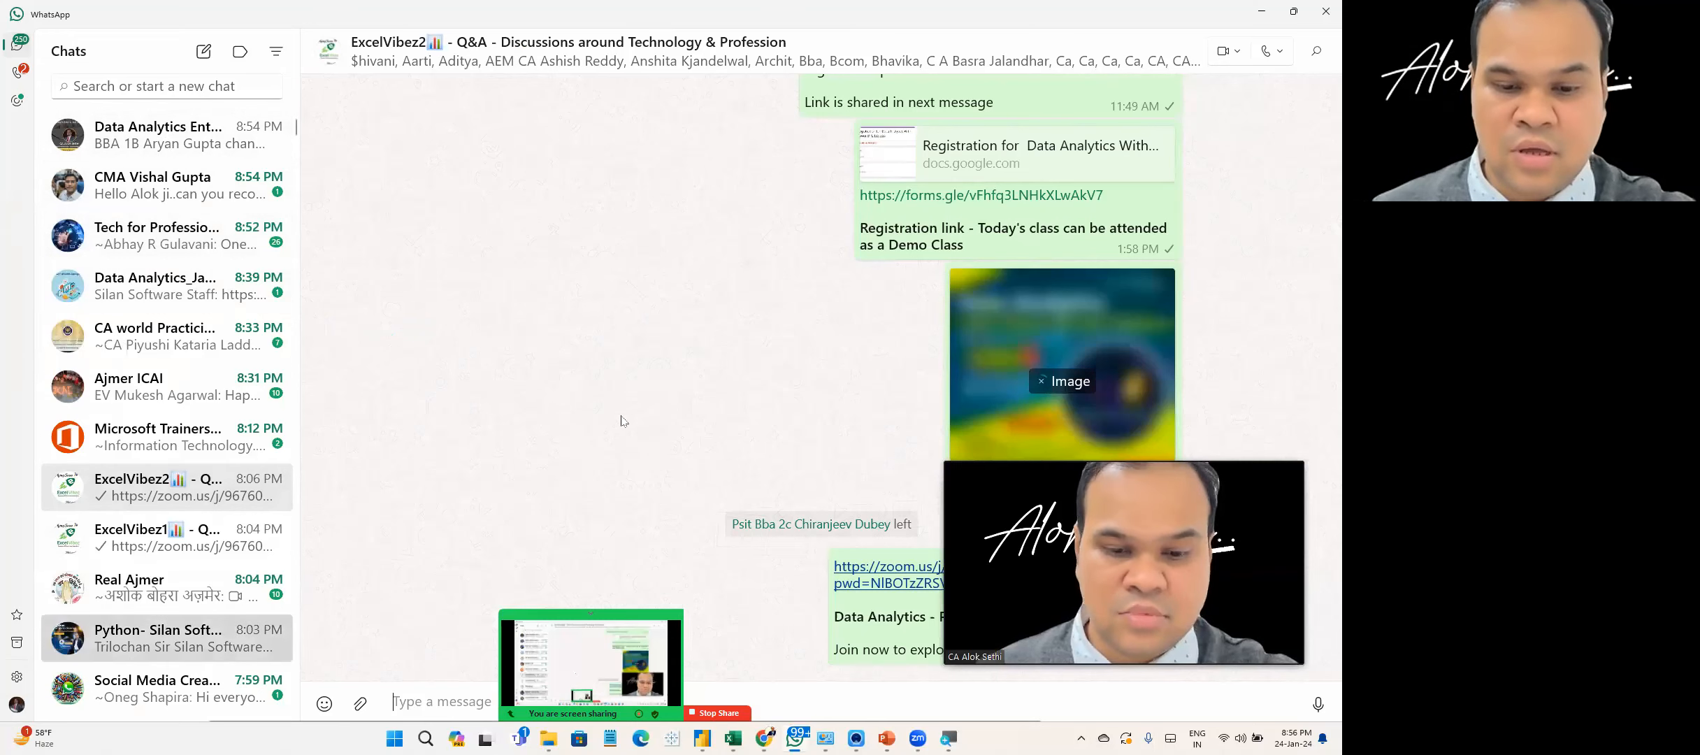
click(142, 648)
scroll(716, 525, up, 6)
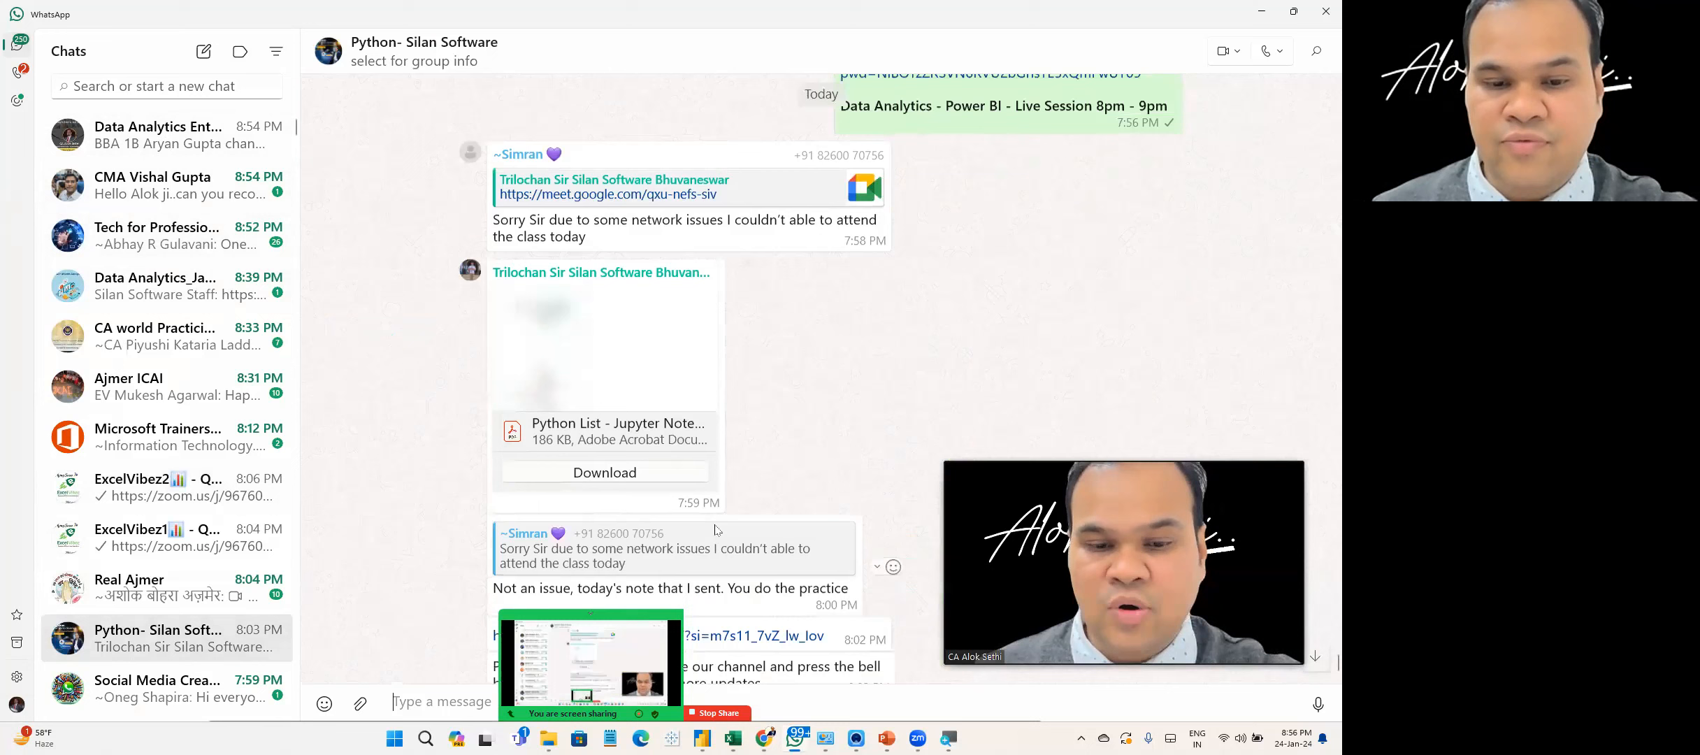
scroll(717, 525, up, 2)
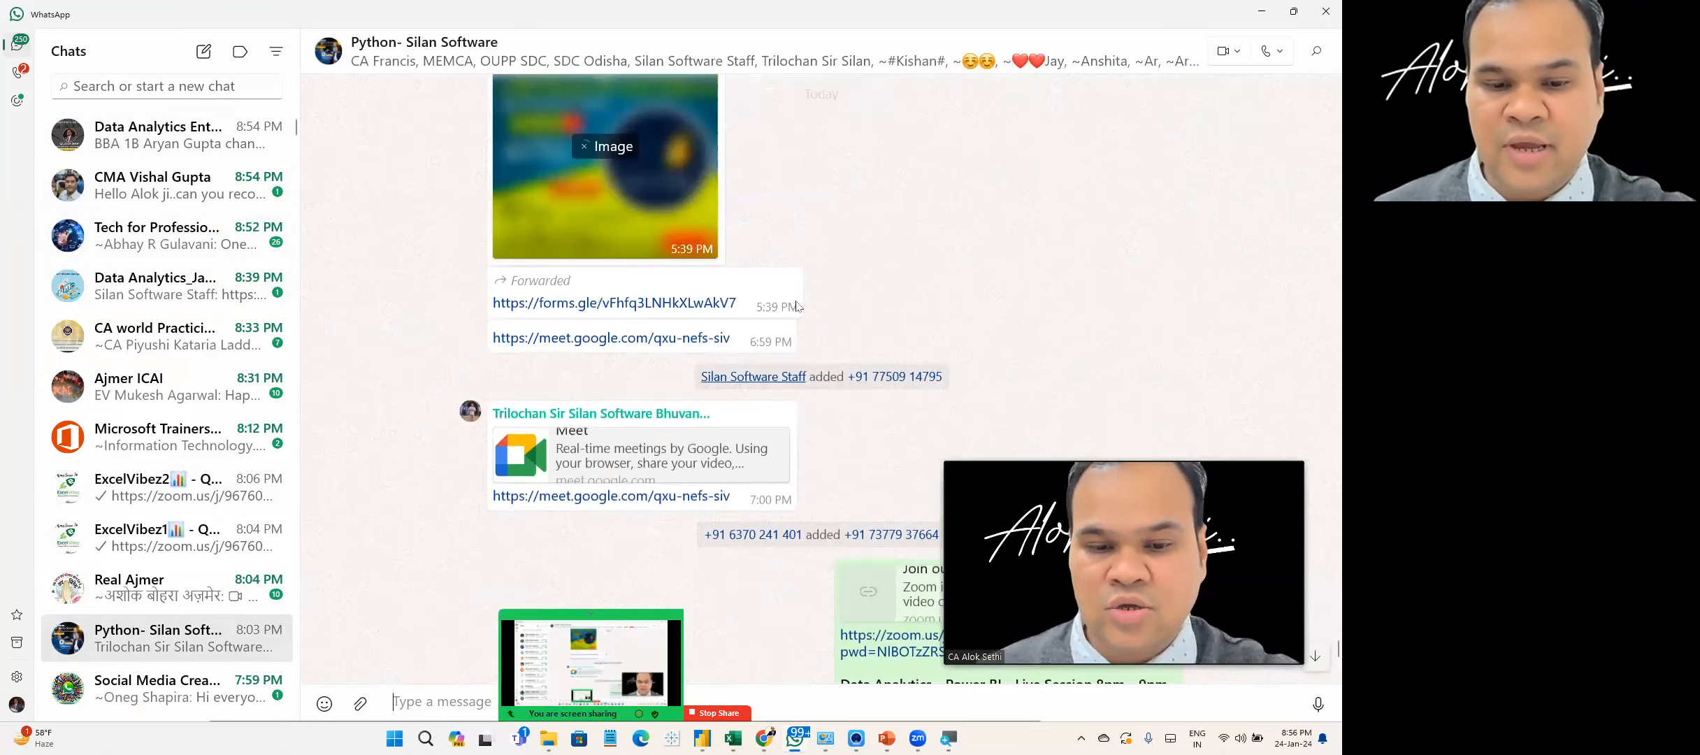
right_click(721, 304)
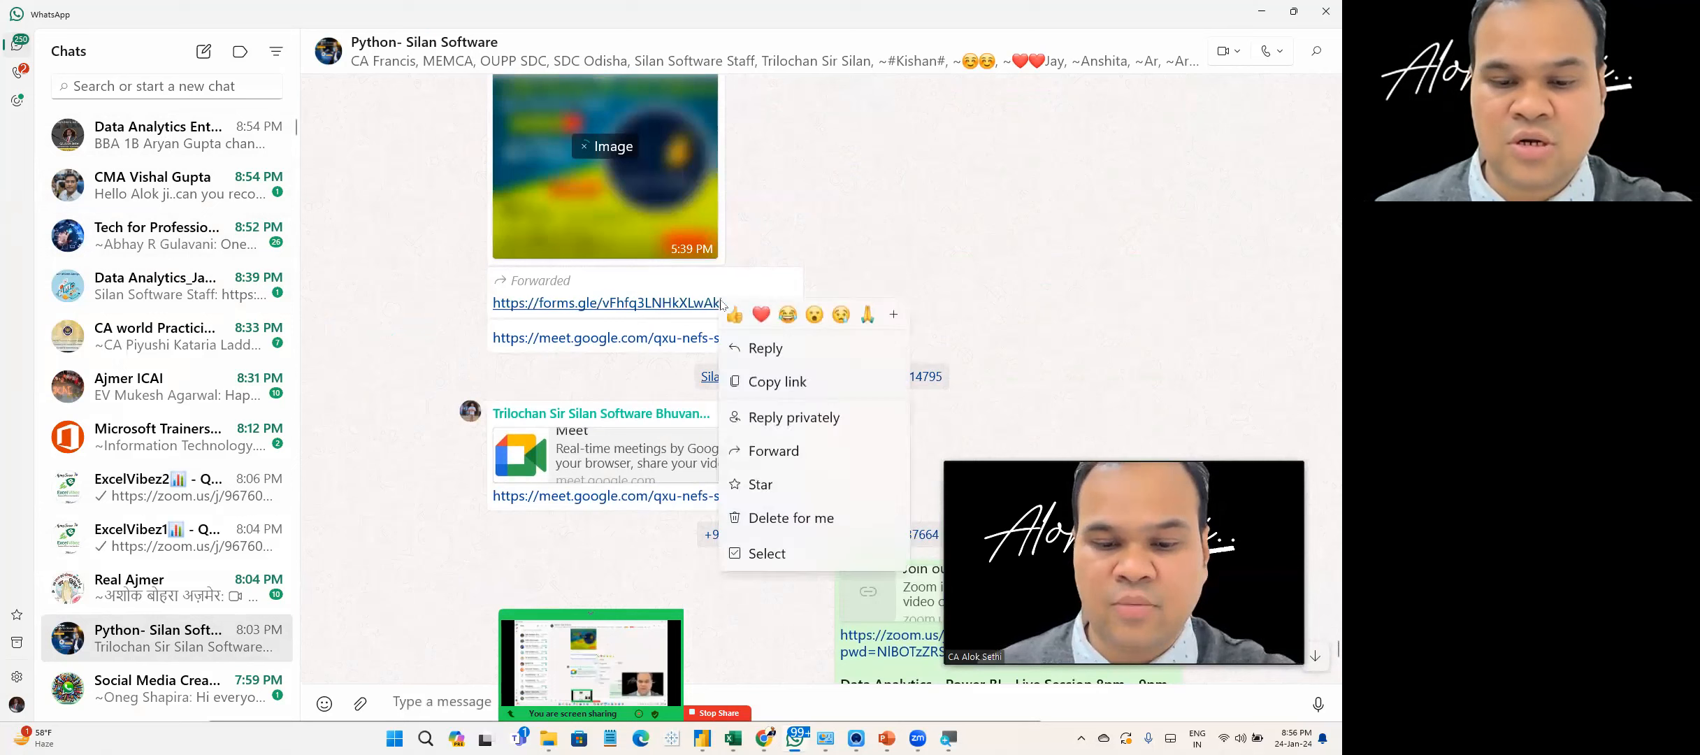
click(747, 383)
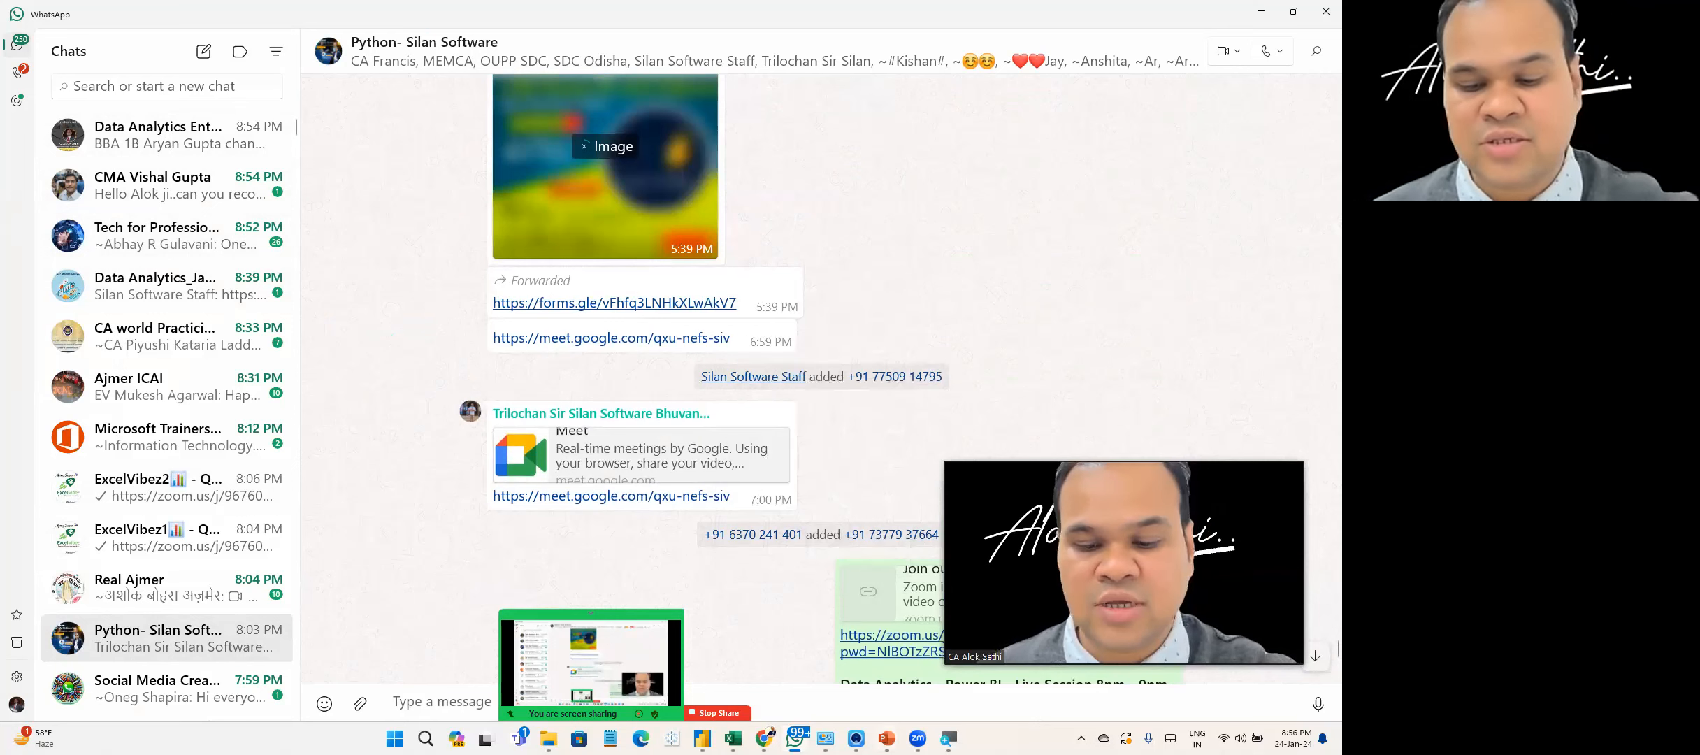
mouse_move(918, 737)
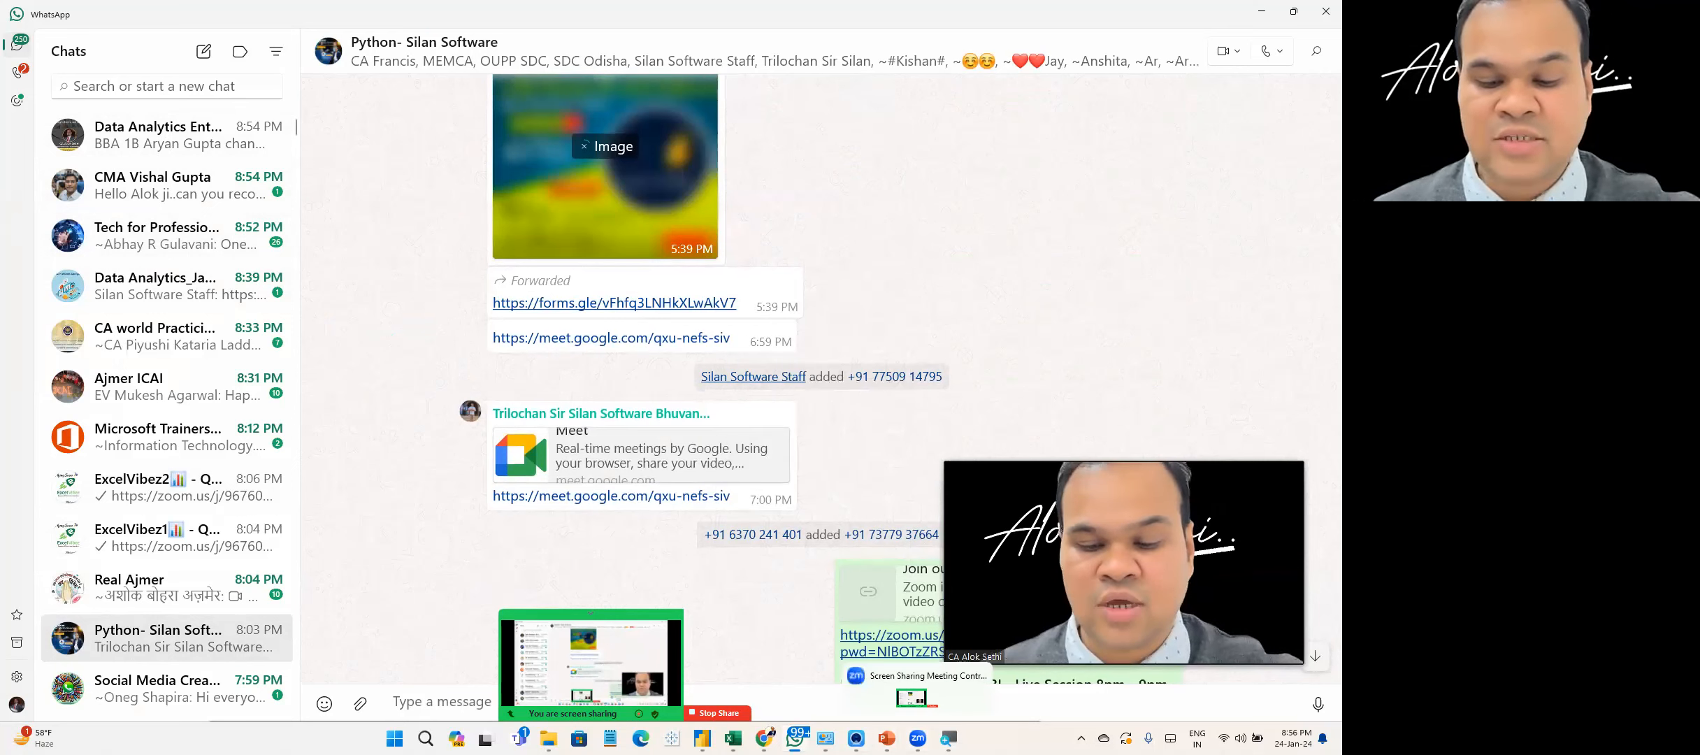
mouse_move(794, 737)
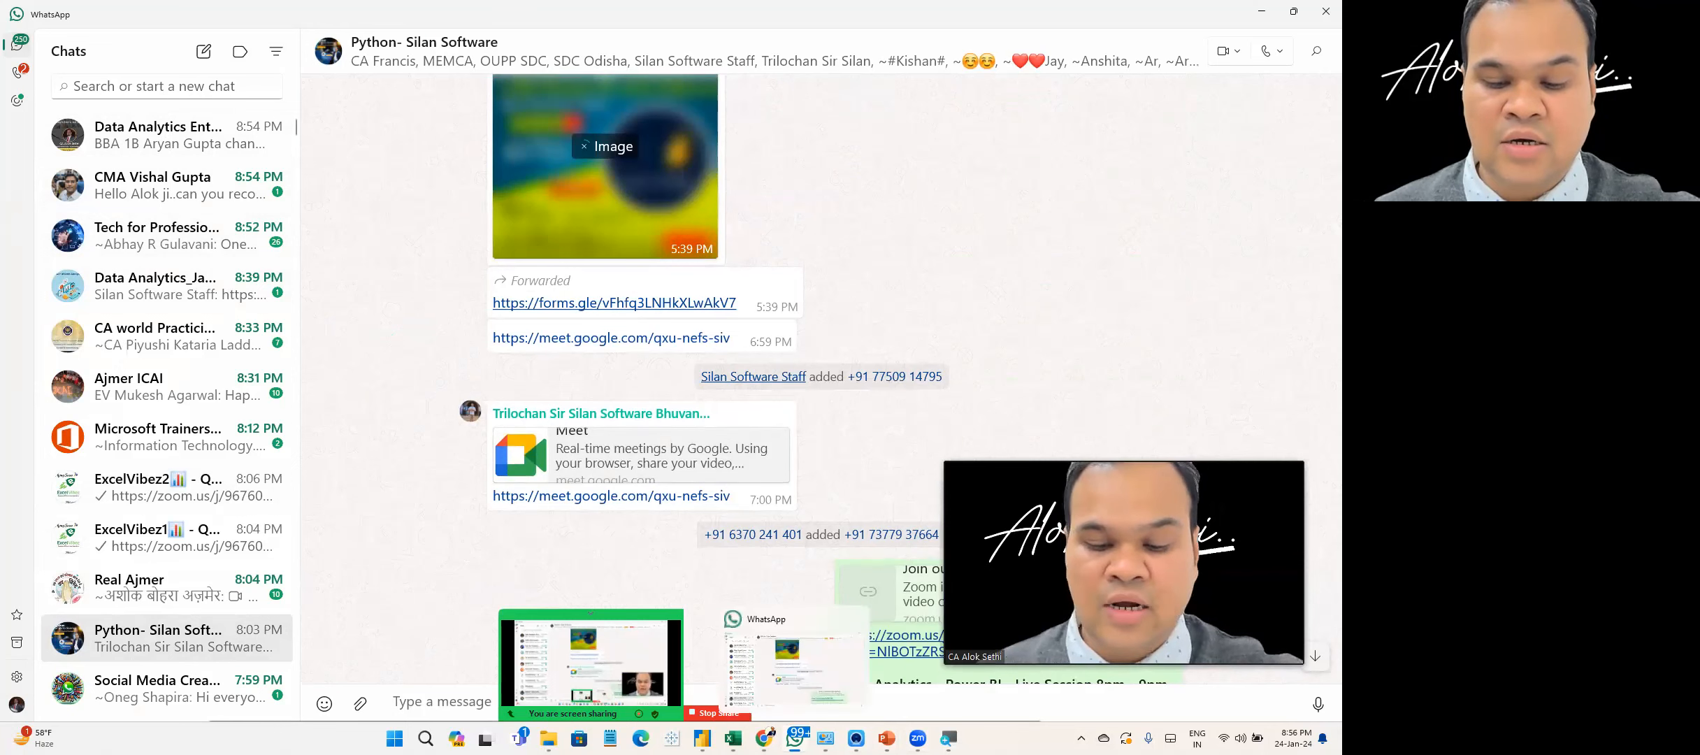
click(764, 737)
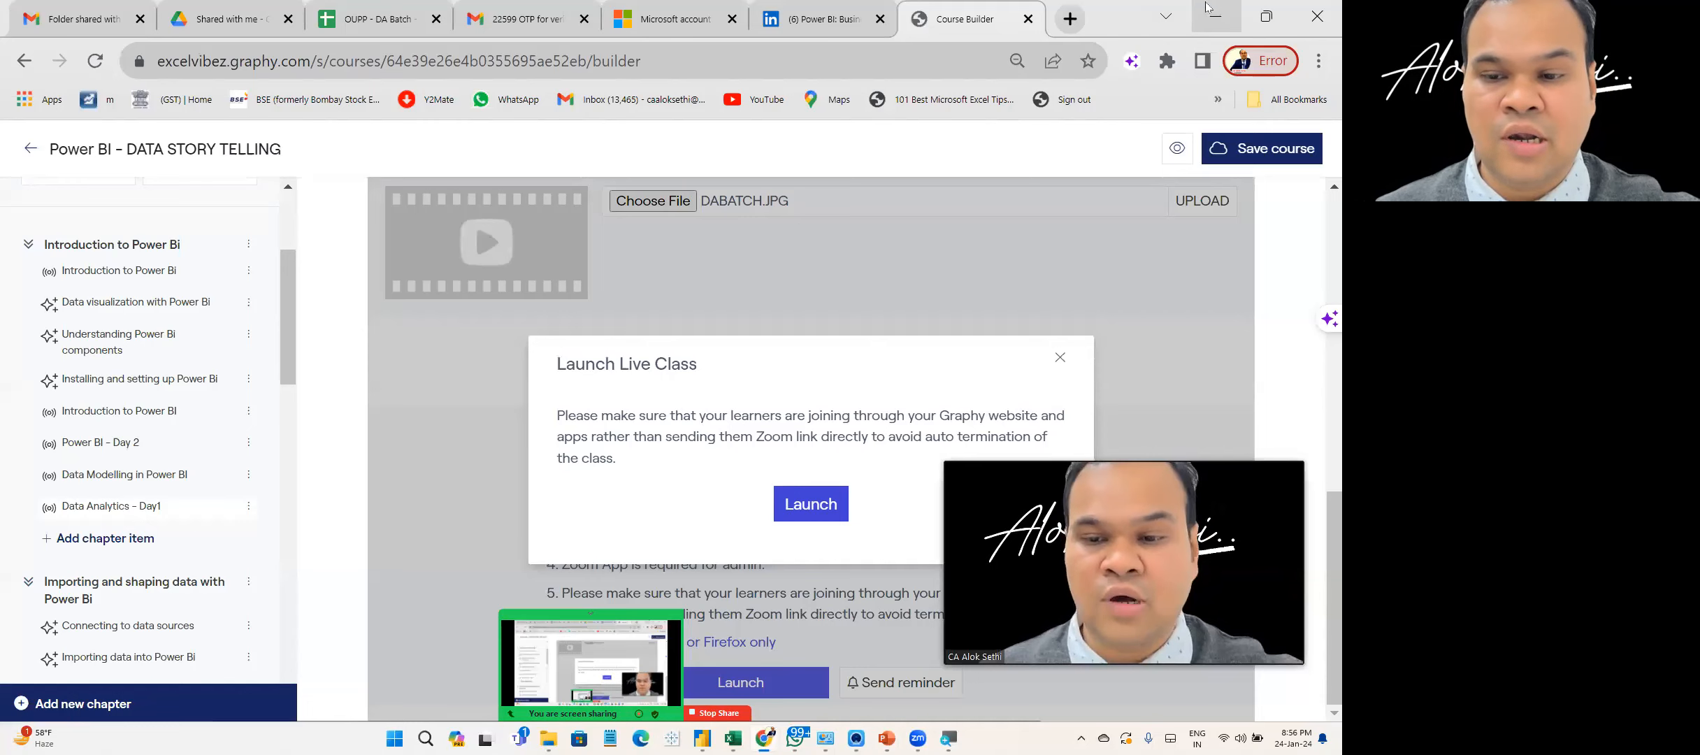
click(1207, 7)
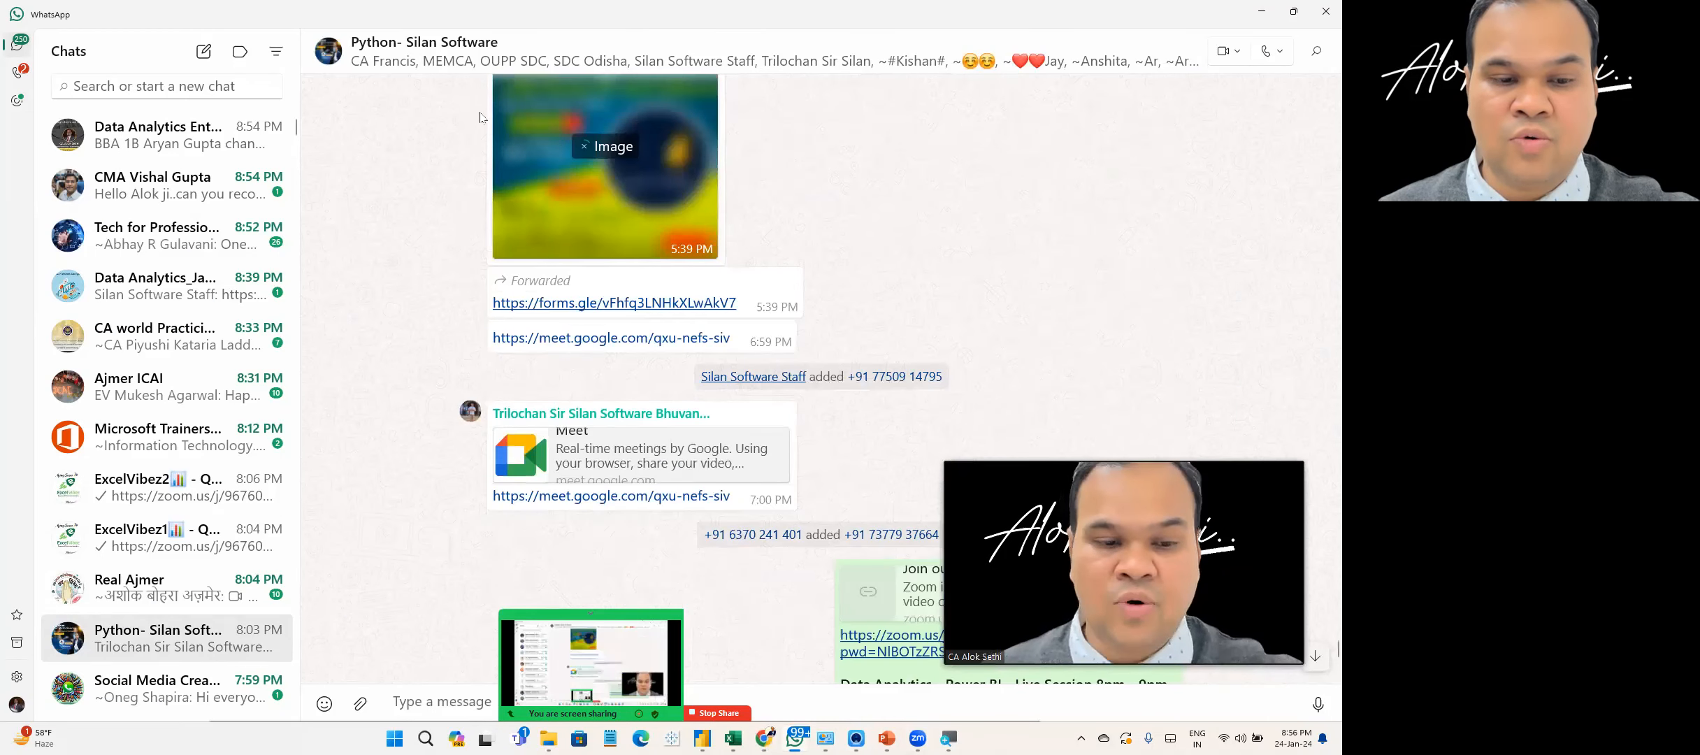
- Return to Power BI Desktop, post the copied registration form link to everyone in the meeting chat, and close the chat
click(1262, 12)
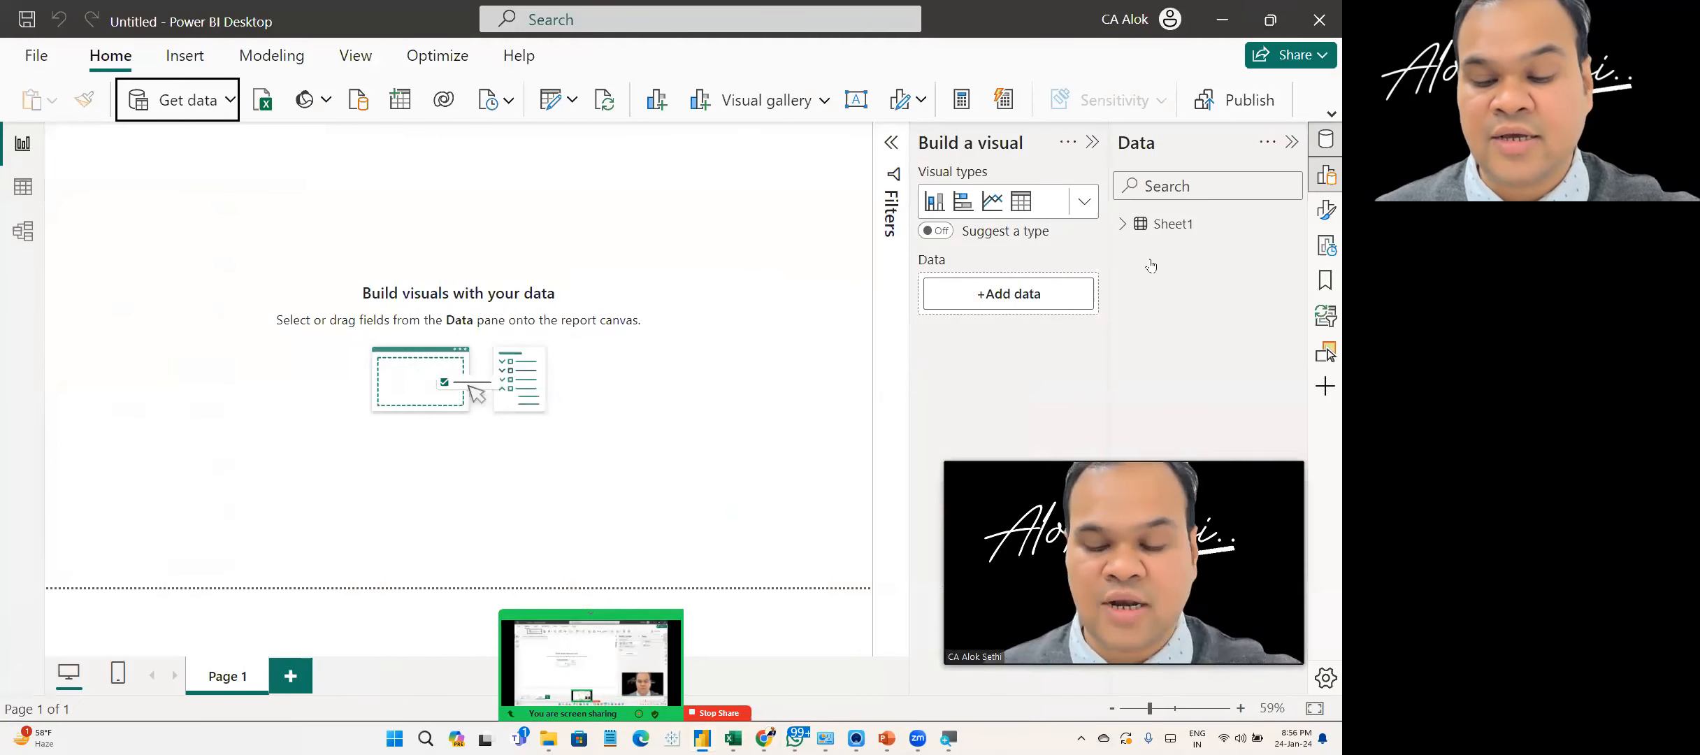
mouse_move(795, 737)
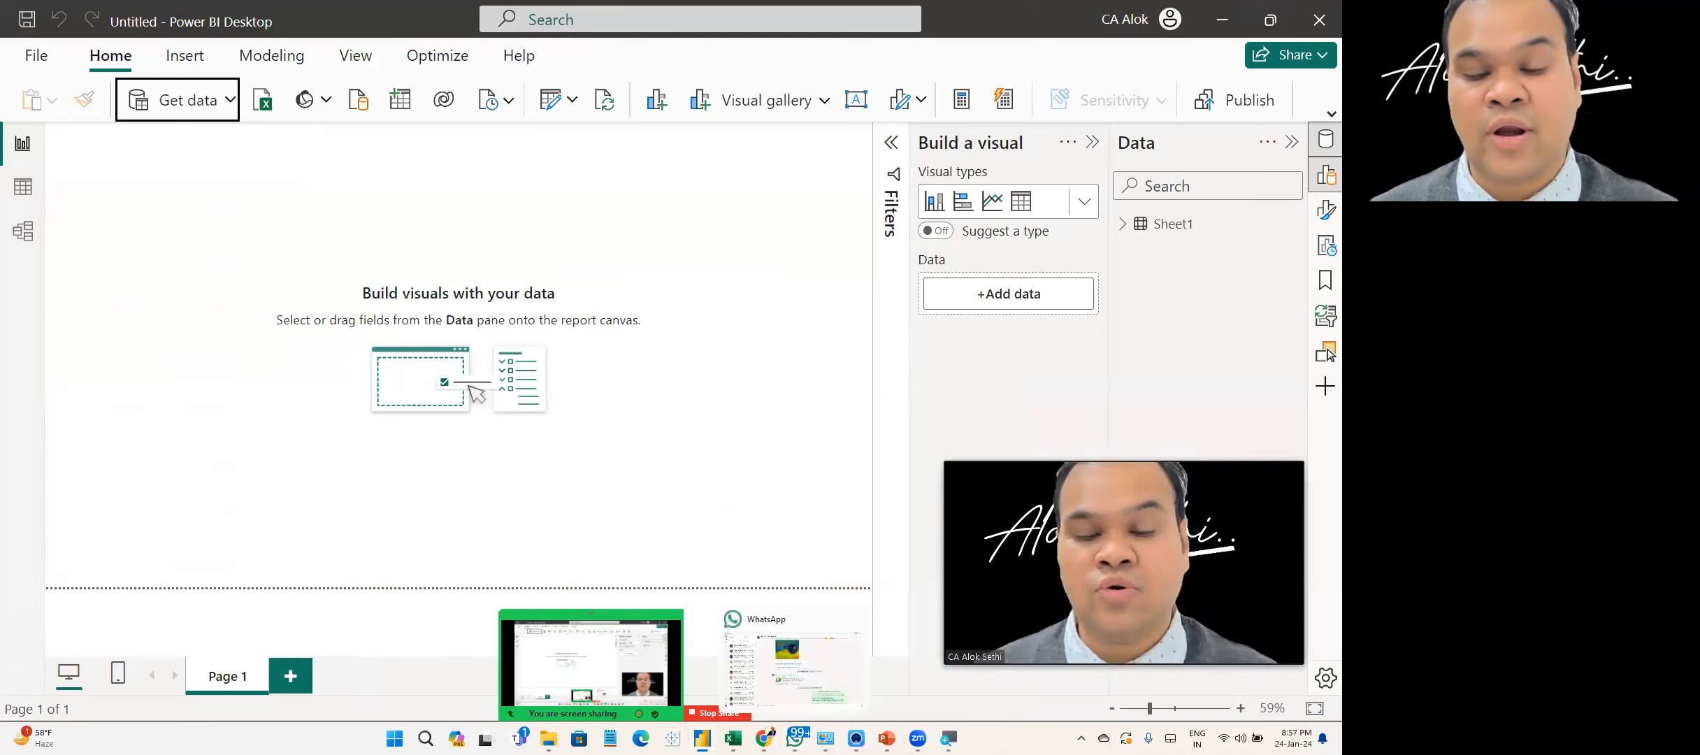
mouse_move(702, 738)
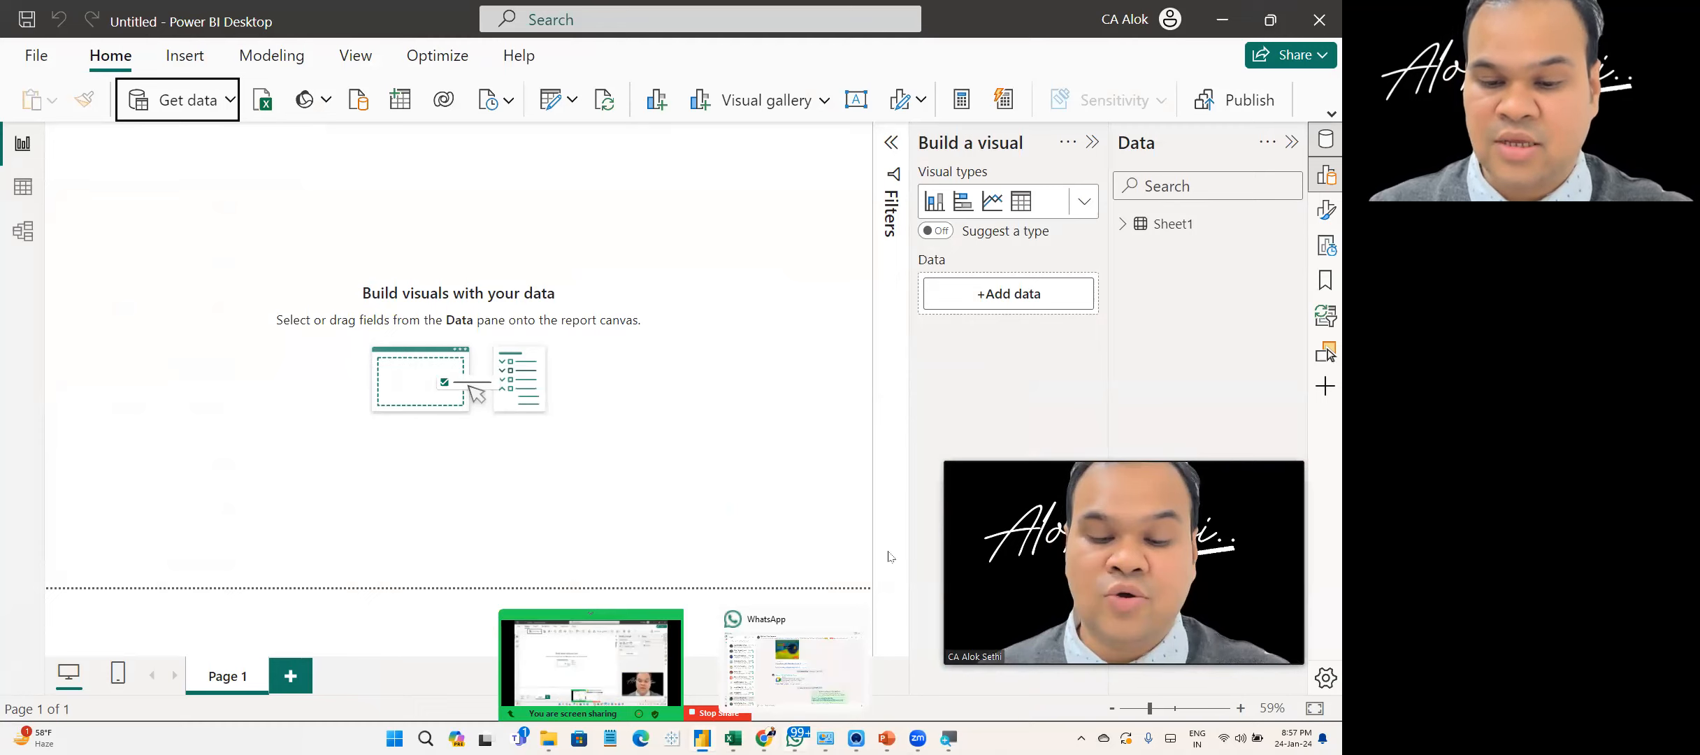
key(alt+h)
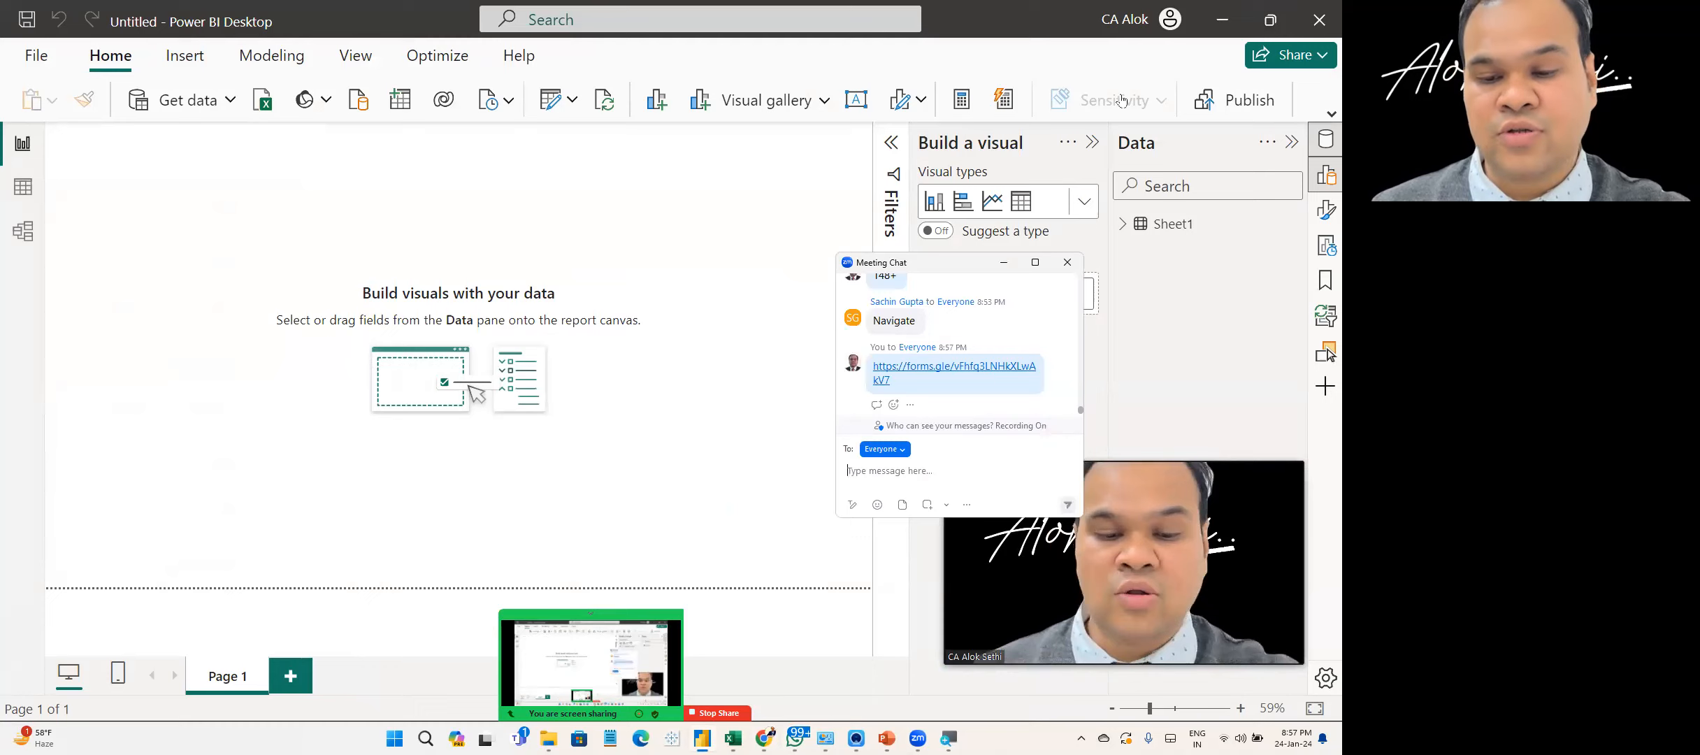
click(1071, 255)
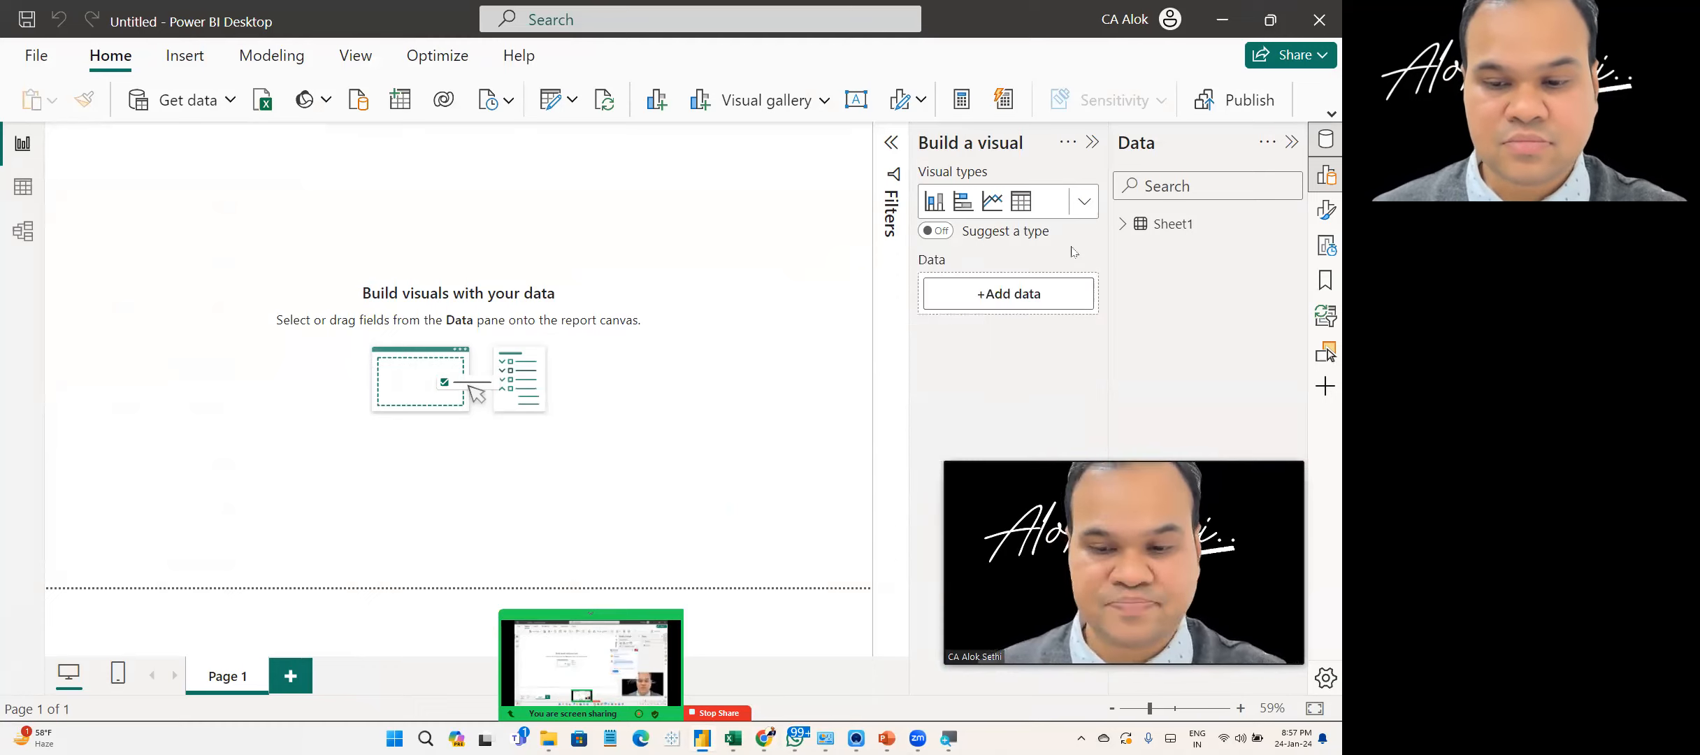
- Add the Sales field from Sheet1 to the blank report page as a card visual and enlarge it
click(1124, 225)
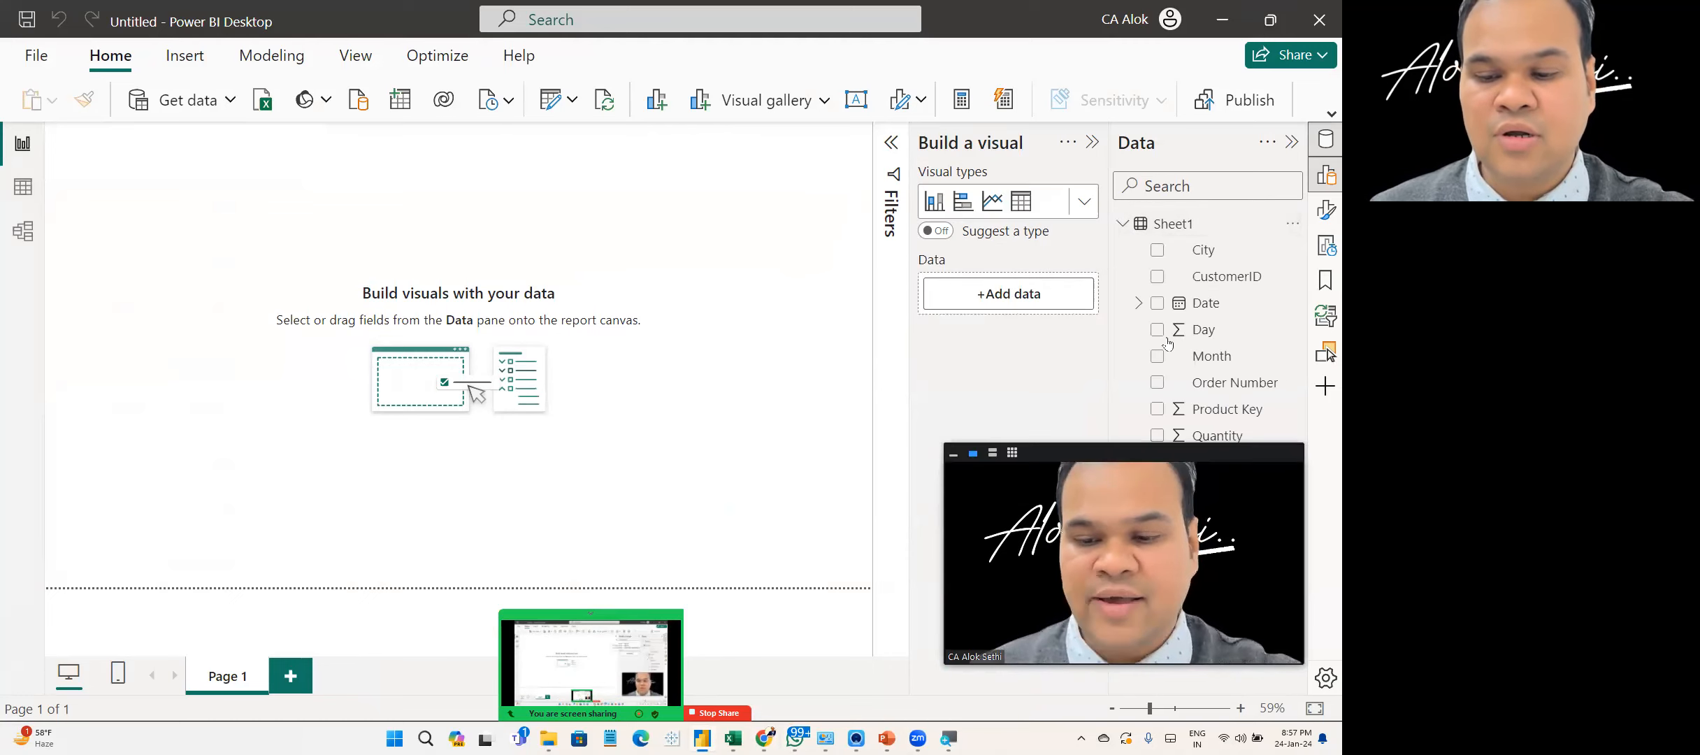
drag(1193, 501, 1165, 723)
drag(1207, 489, 305, 263)
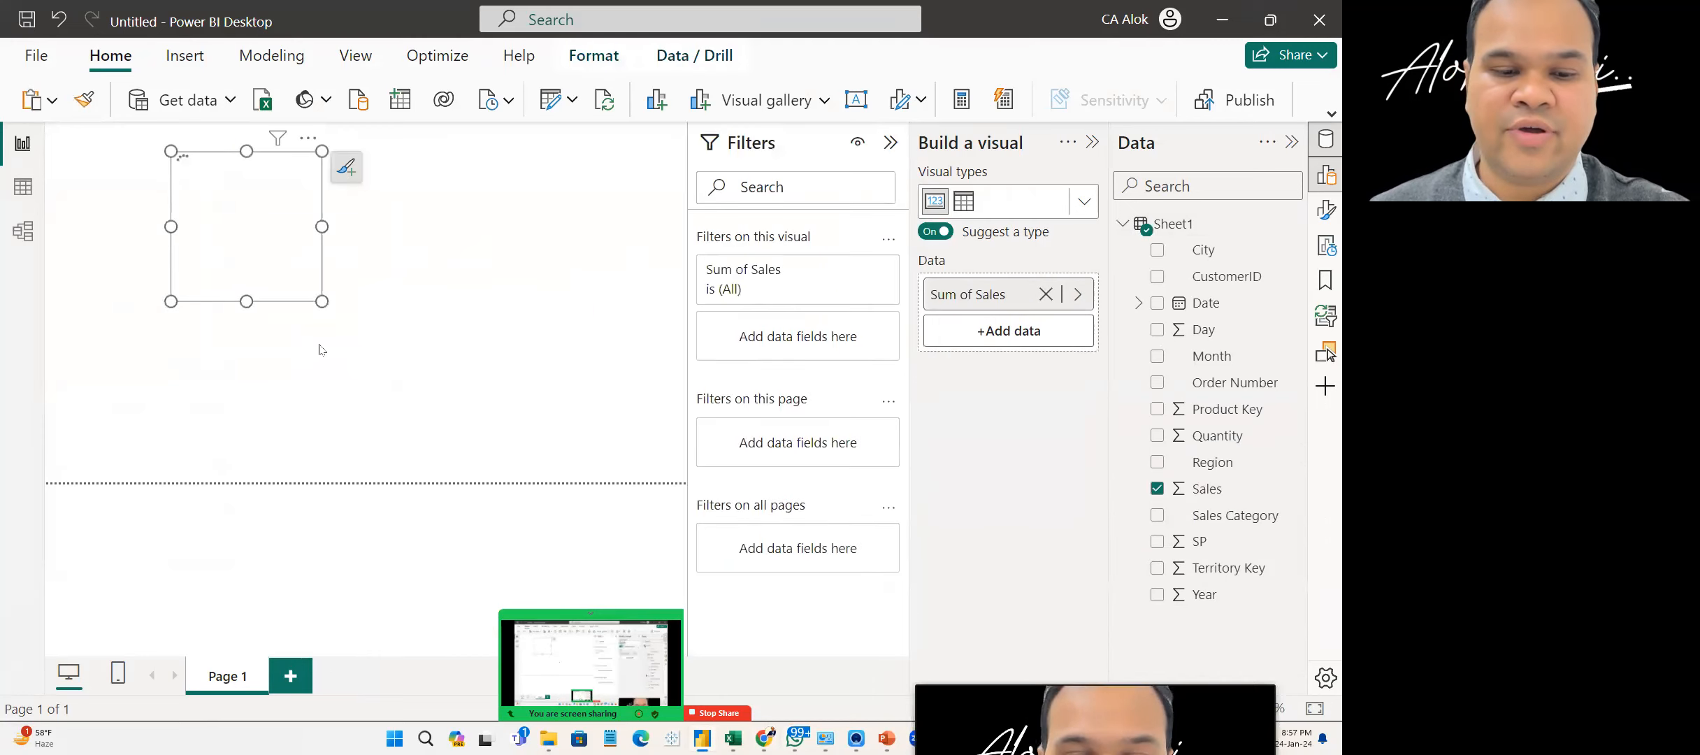
drag(322, 301, 520, 410)
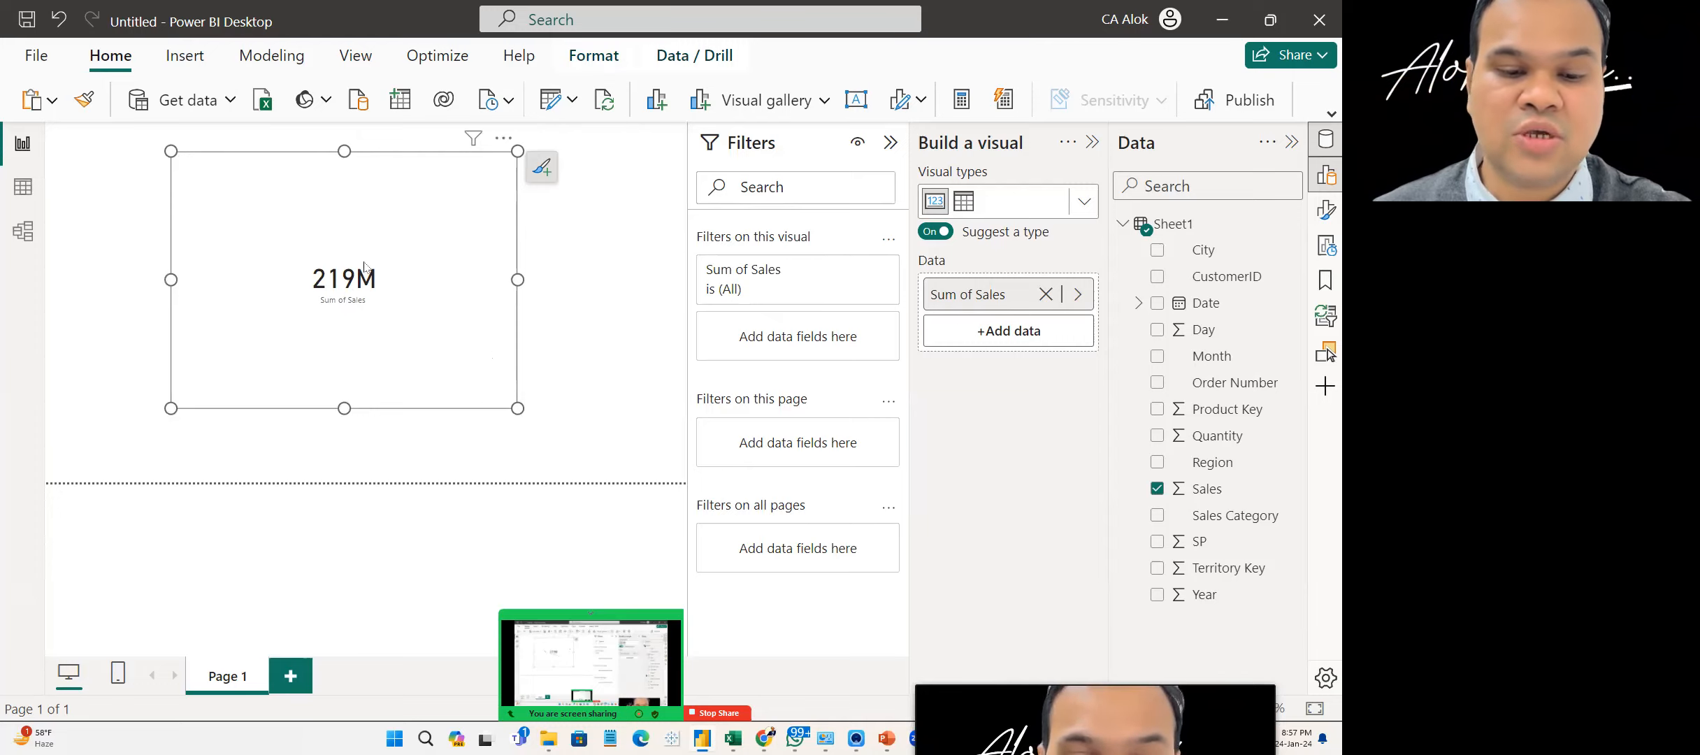
drag(517, 407, 541, 439)
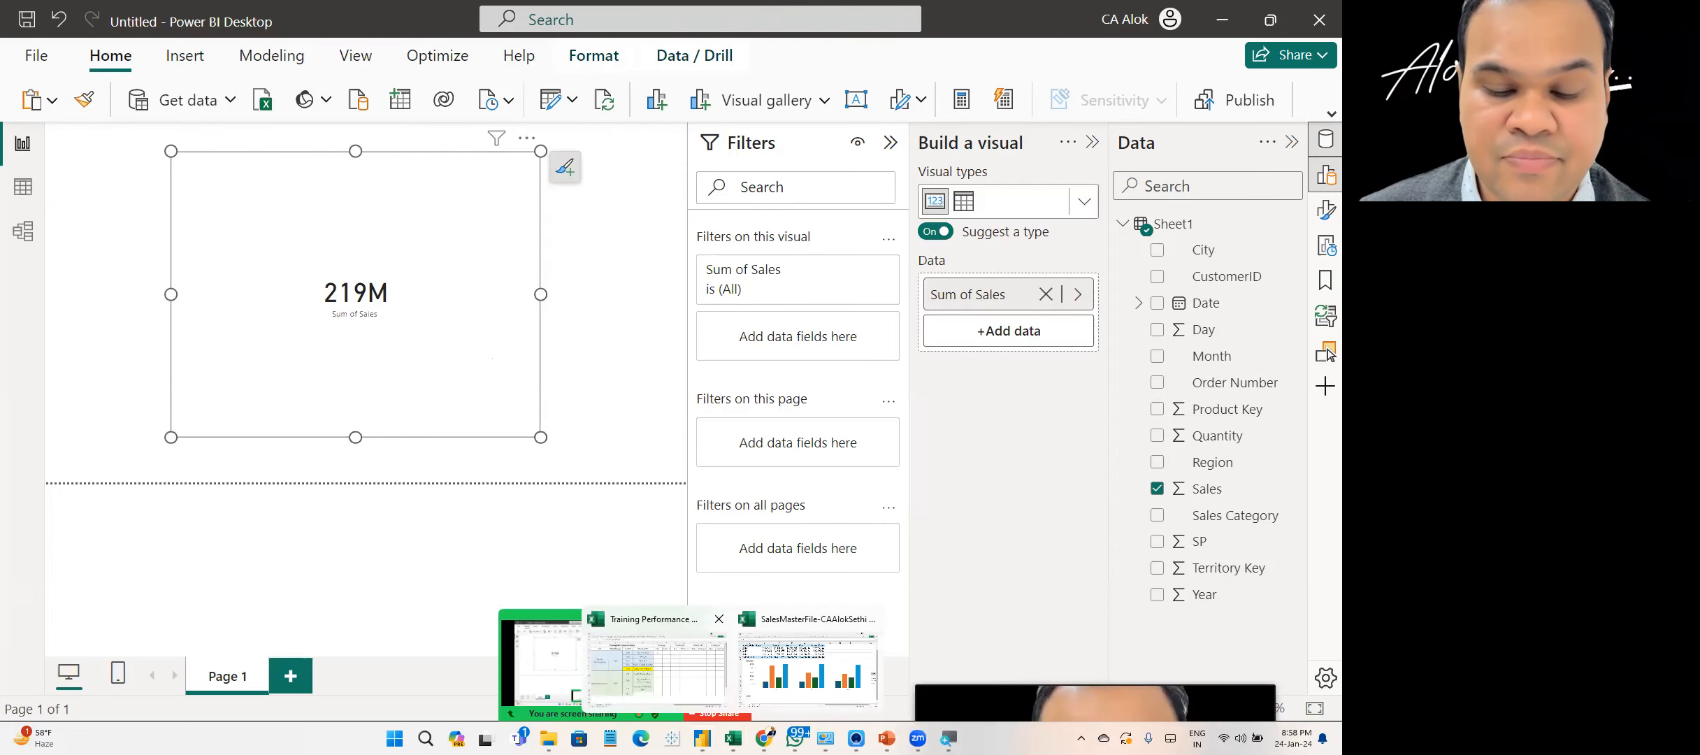
- Switch to the SalesMasterFile workbook in Excel and check the overall grand total of sales in the PivotTable
click(656, 664)
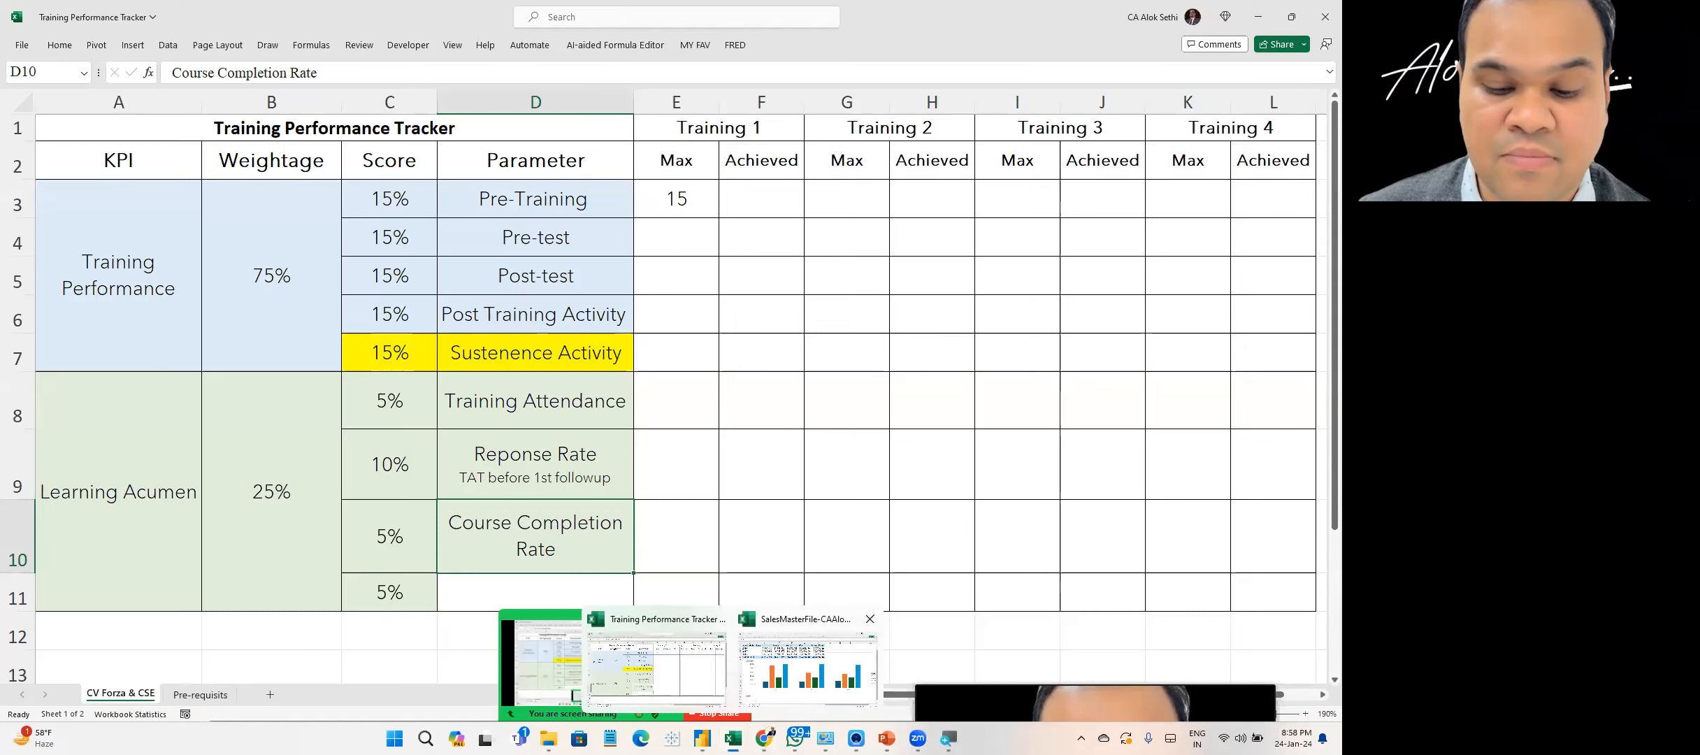
click(807, 668)
click(720, 238)
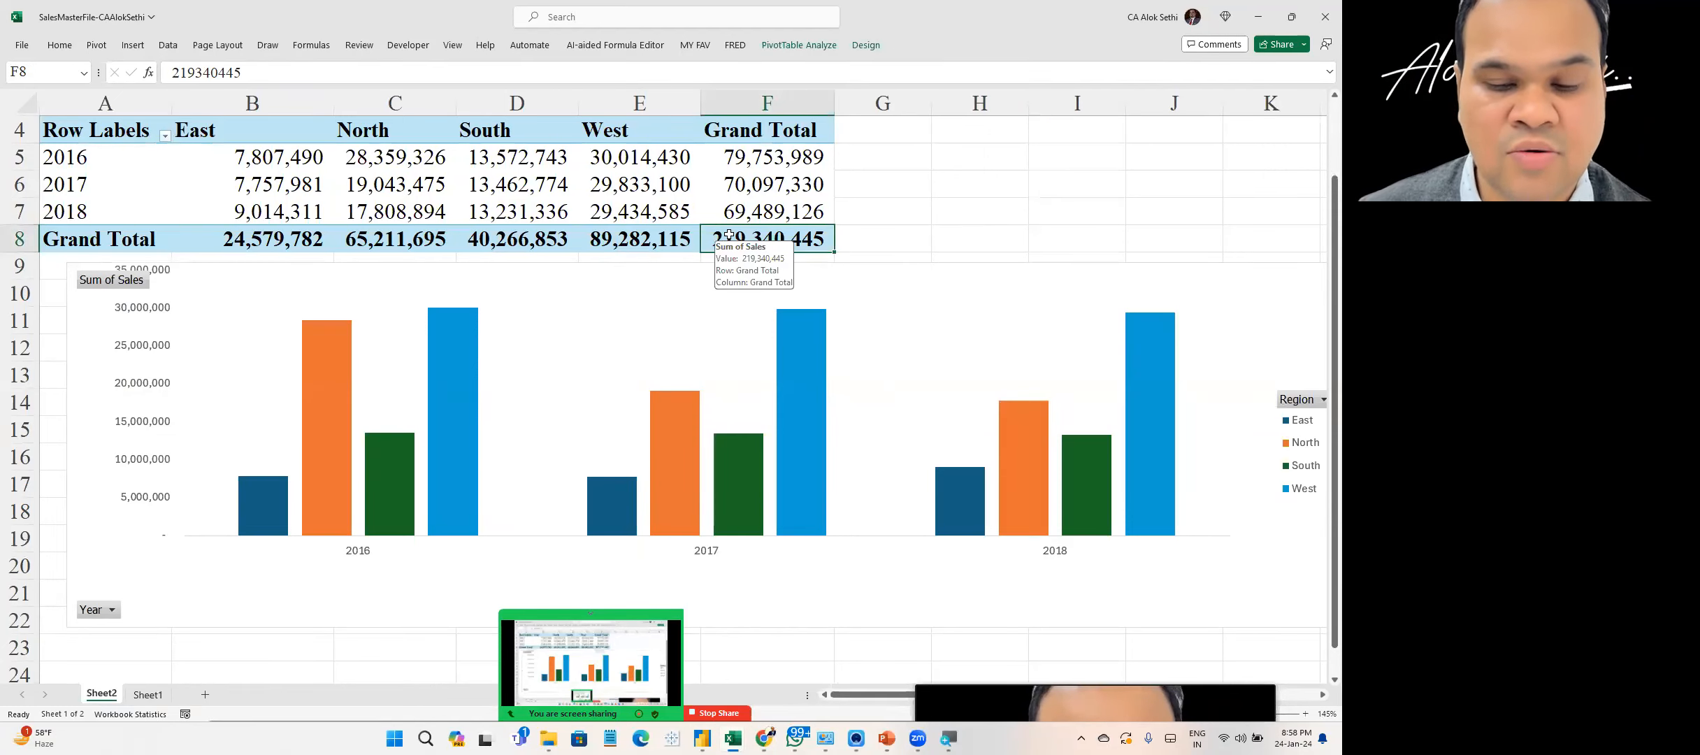
click(895, 223)
click(775, 238)
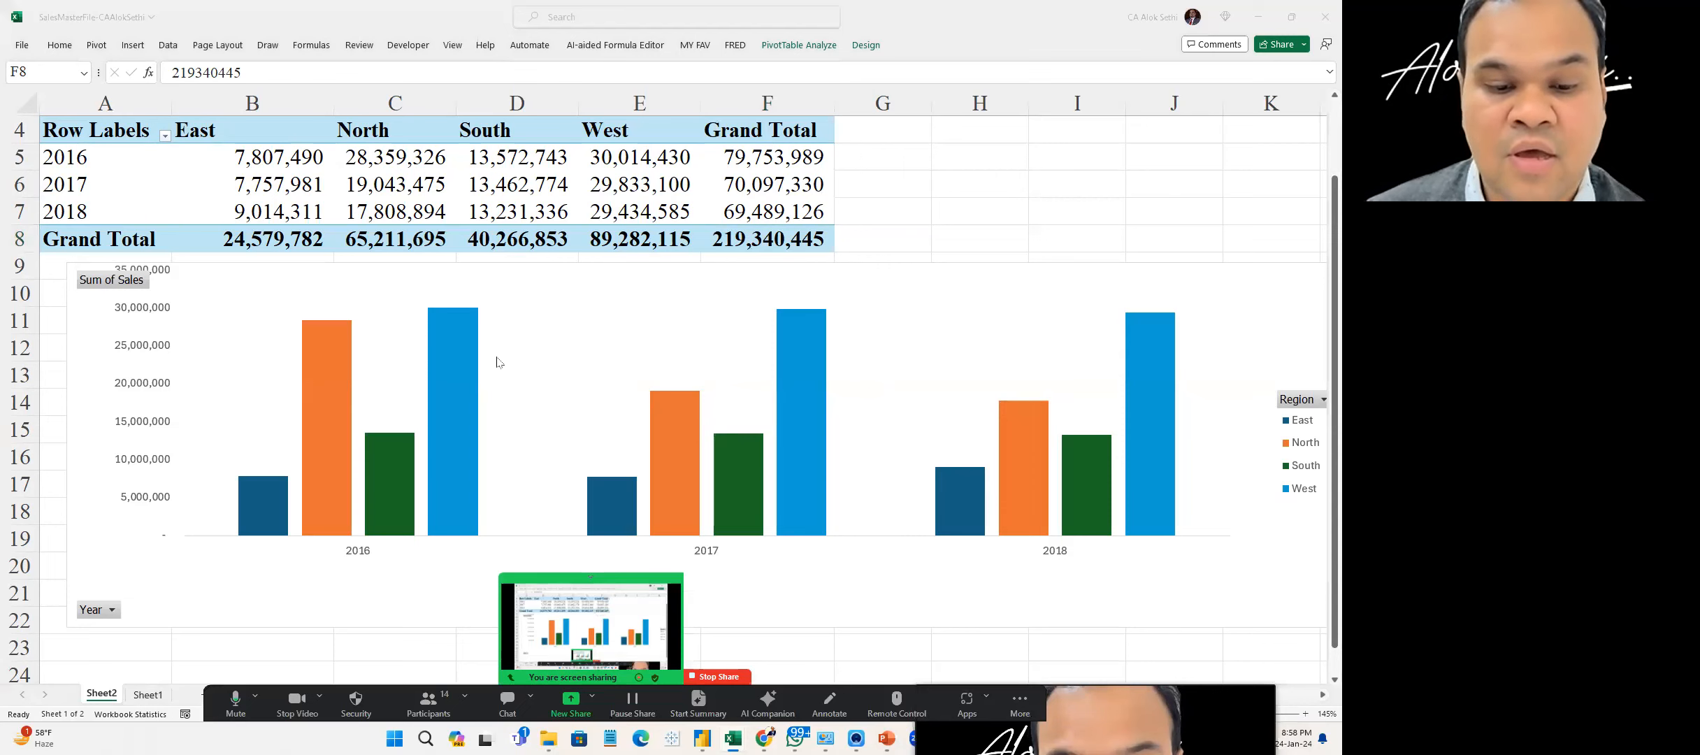
- Switch back to Power BI Desktop and add Year from the Date Hierarchy to the Sum of Sales visual
key(alt+Tab)
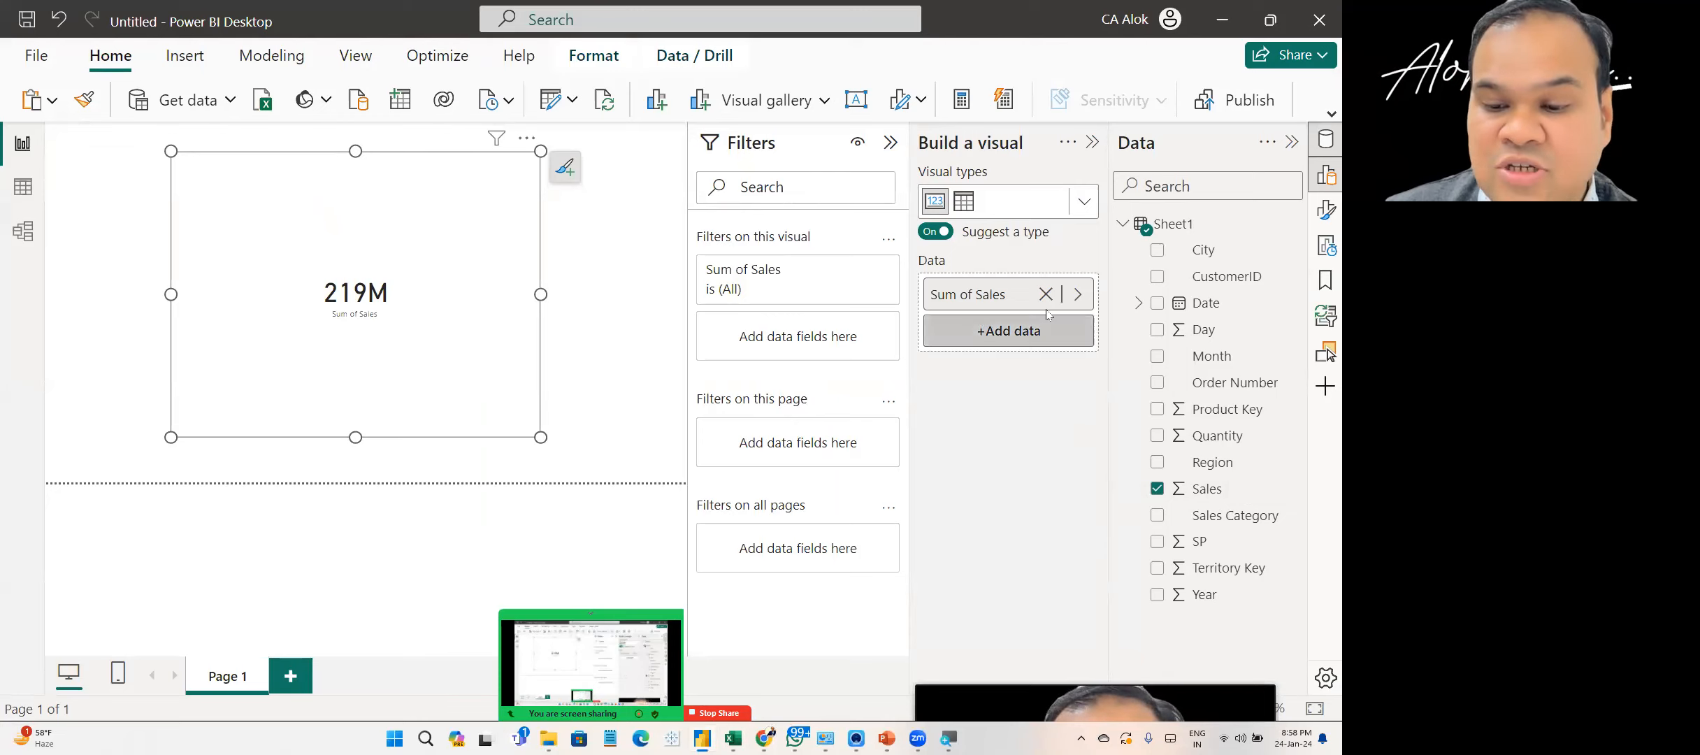
click(1138, 302)
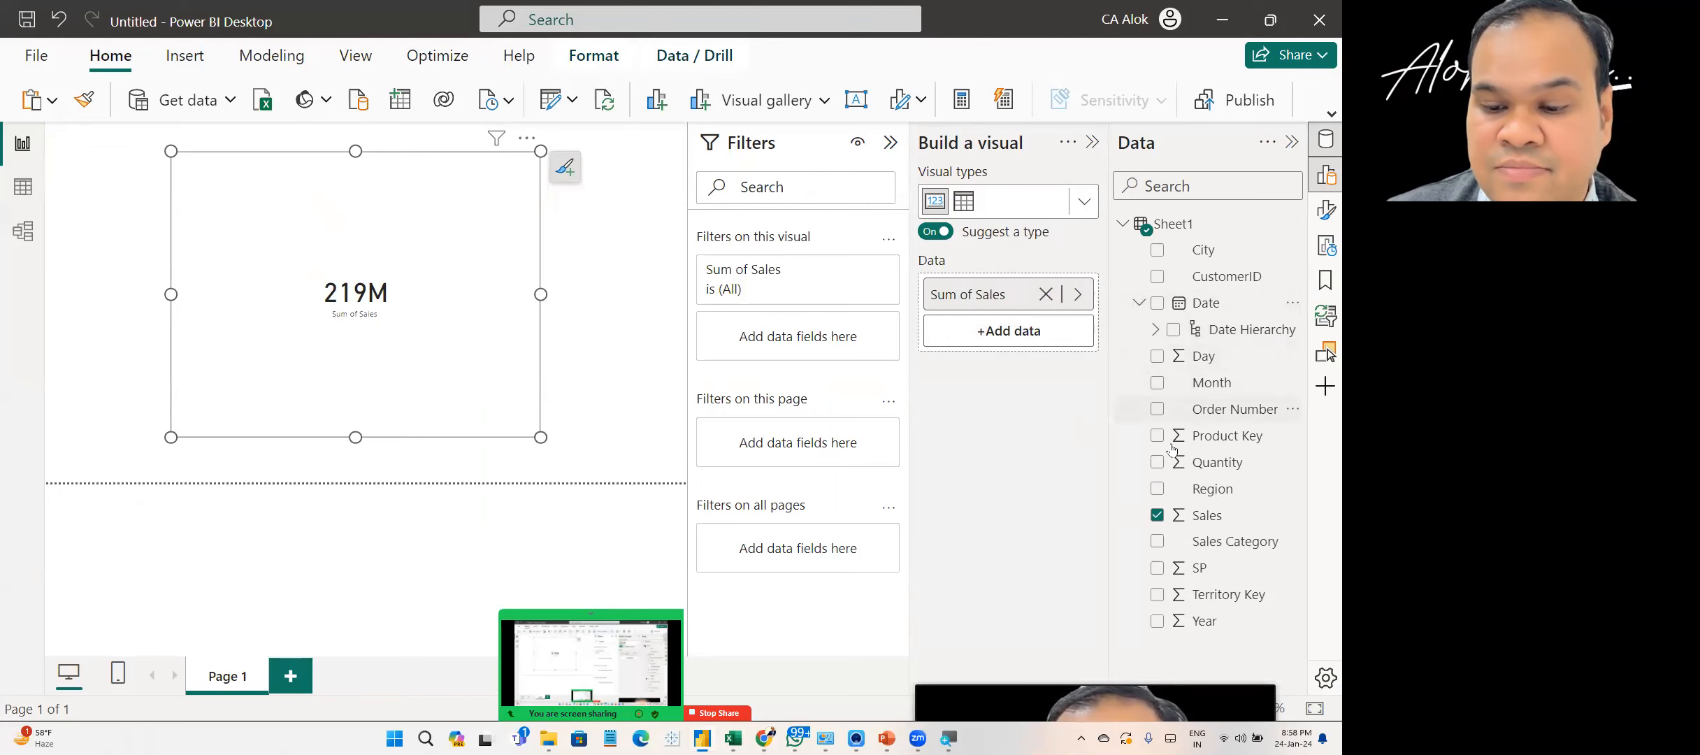
click(1155, 329)
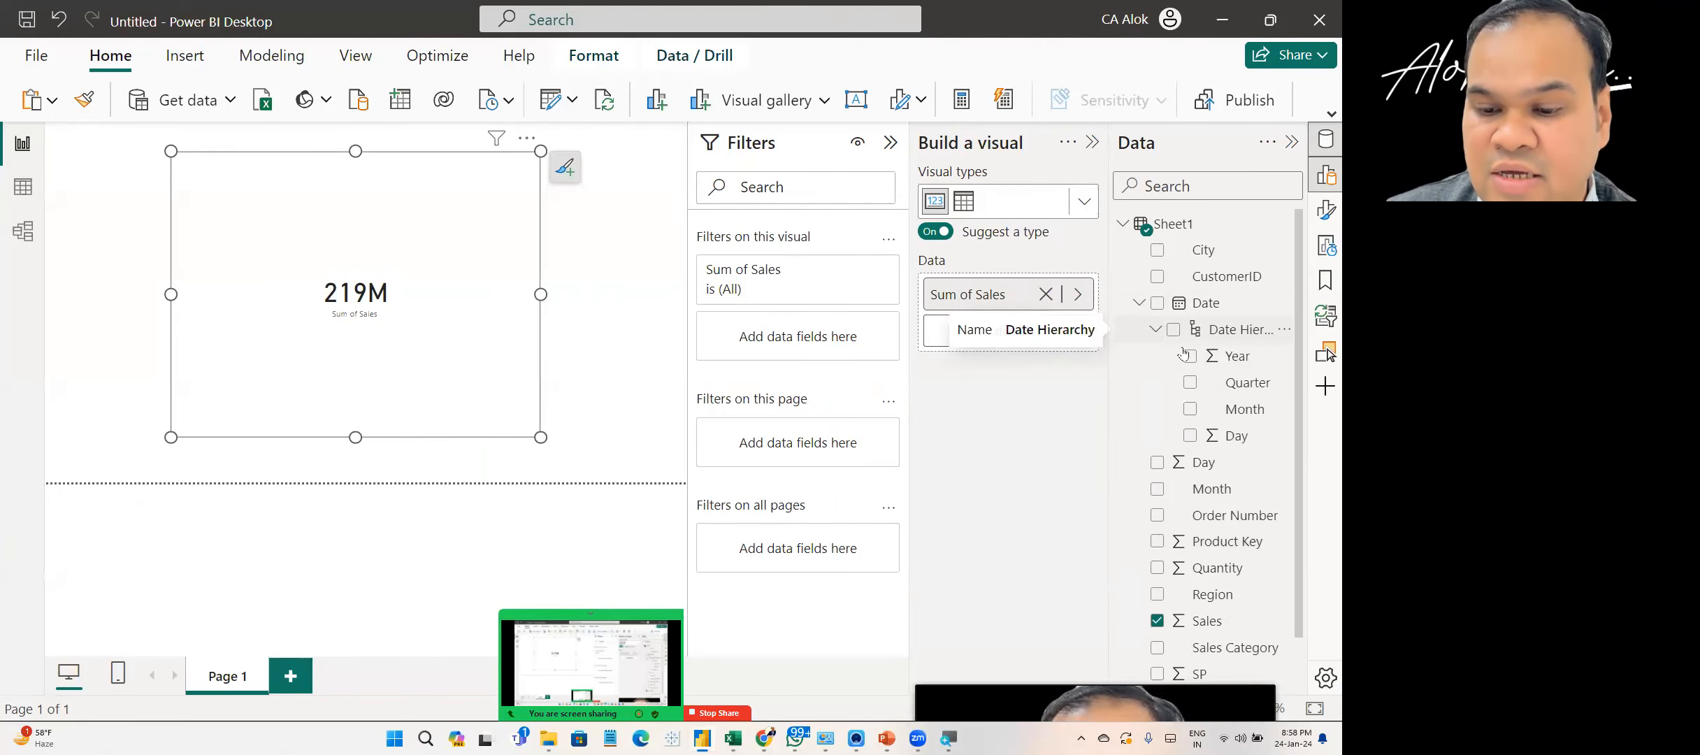
click(1188, 356)
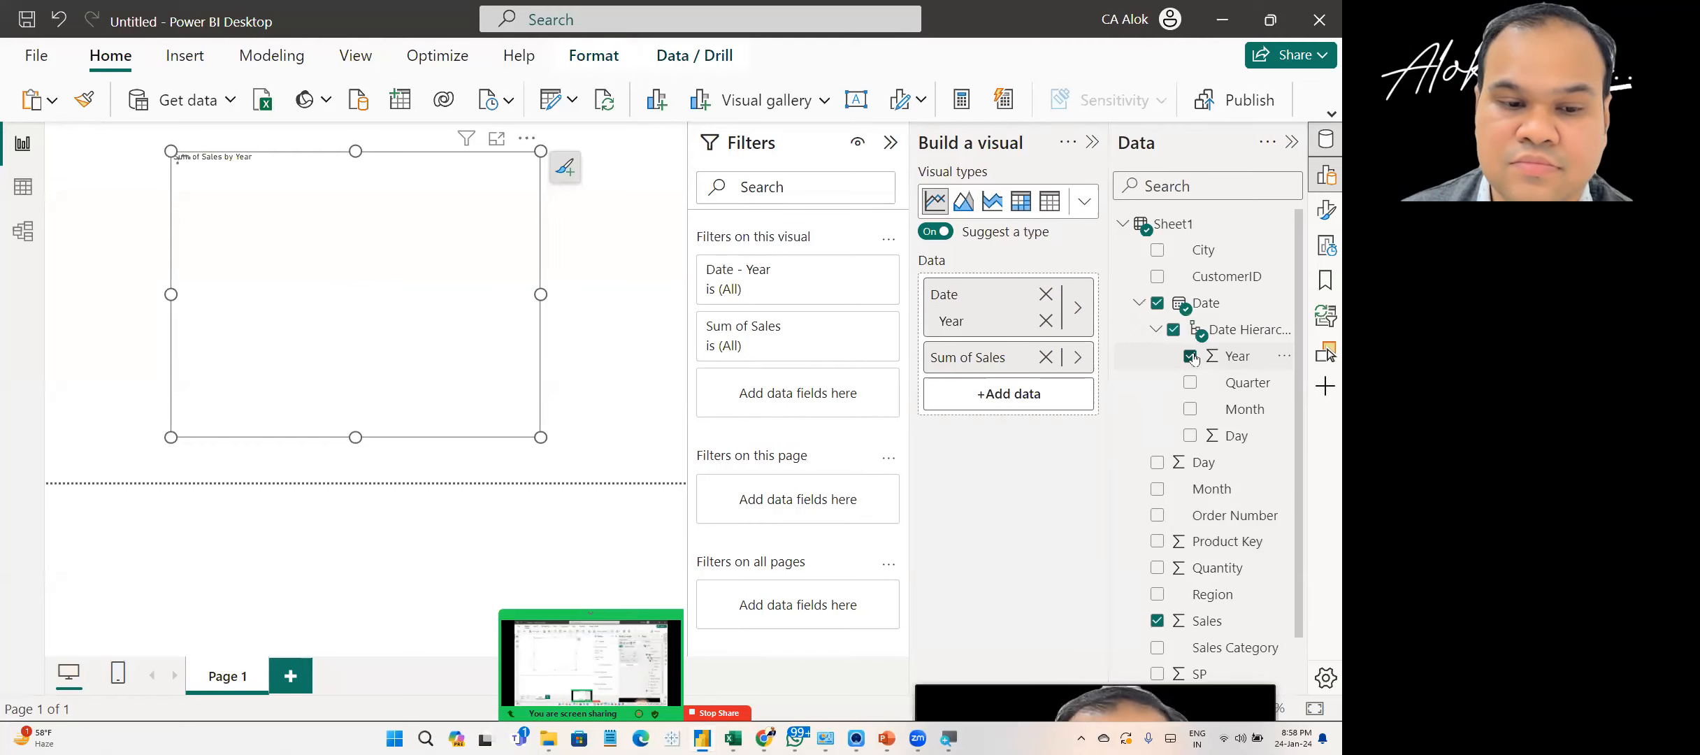
scroll(1235, 428, down, 1)
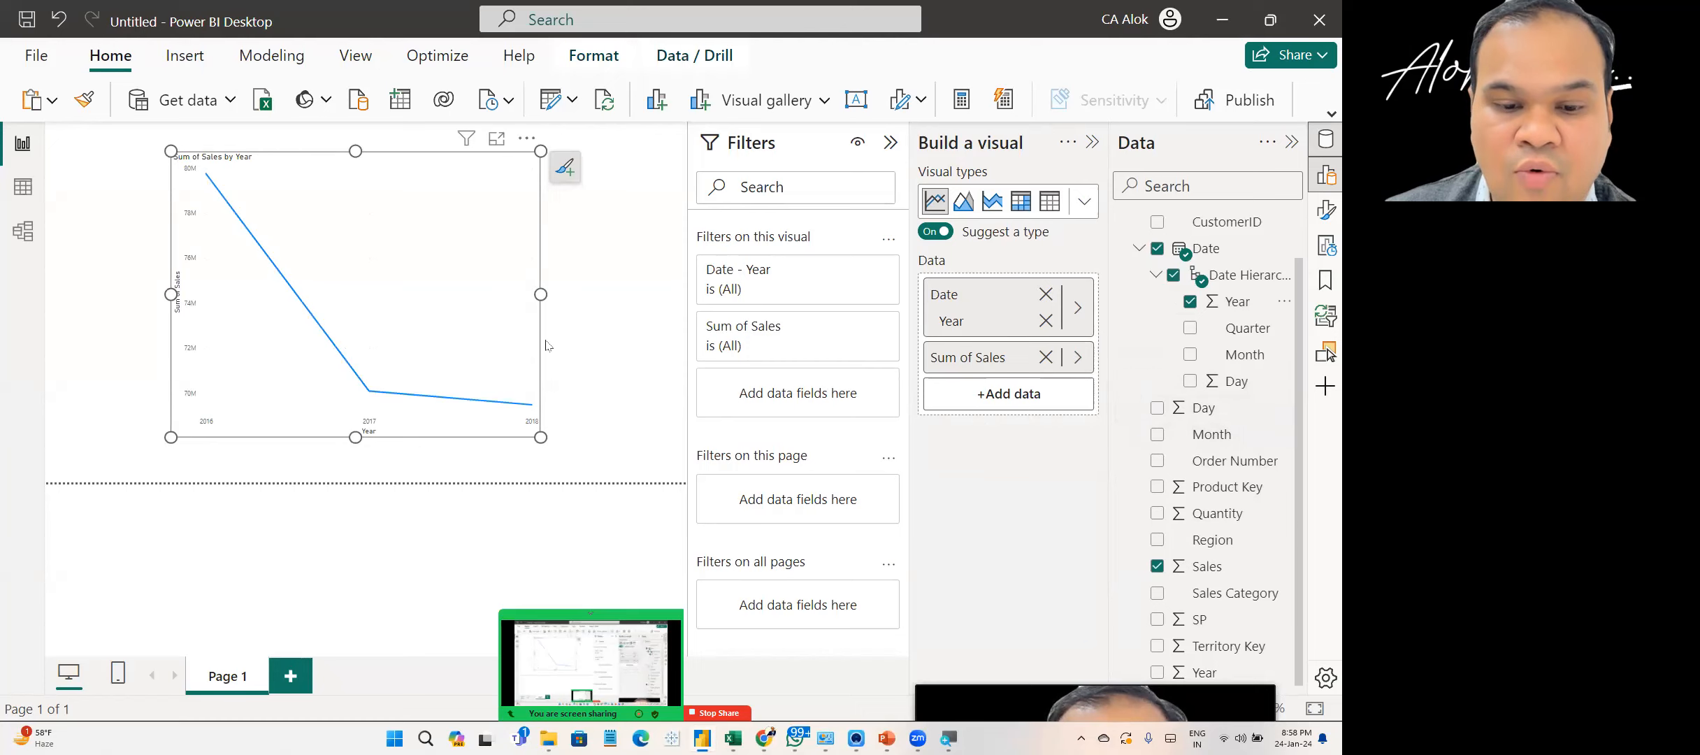
- Widen the sales by year line chart to nearly fill the page width, and open the visual gallery
drag(541, 437, 634, 479)
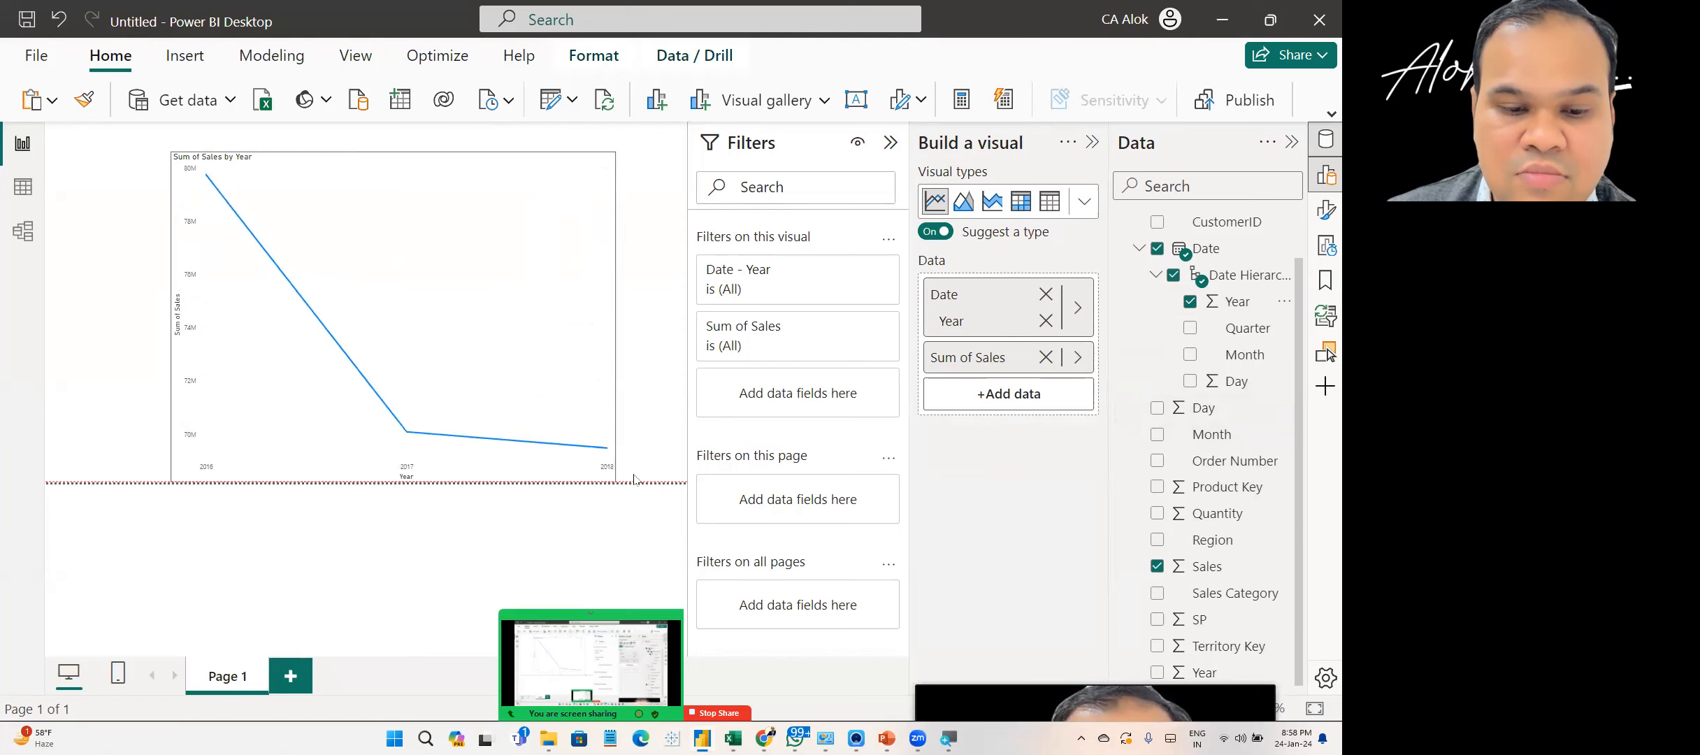
drag(170, 475, 89, 462)
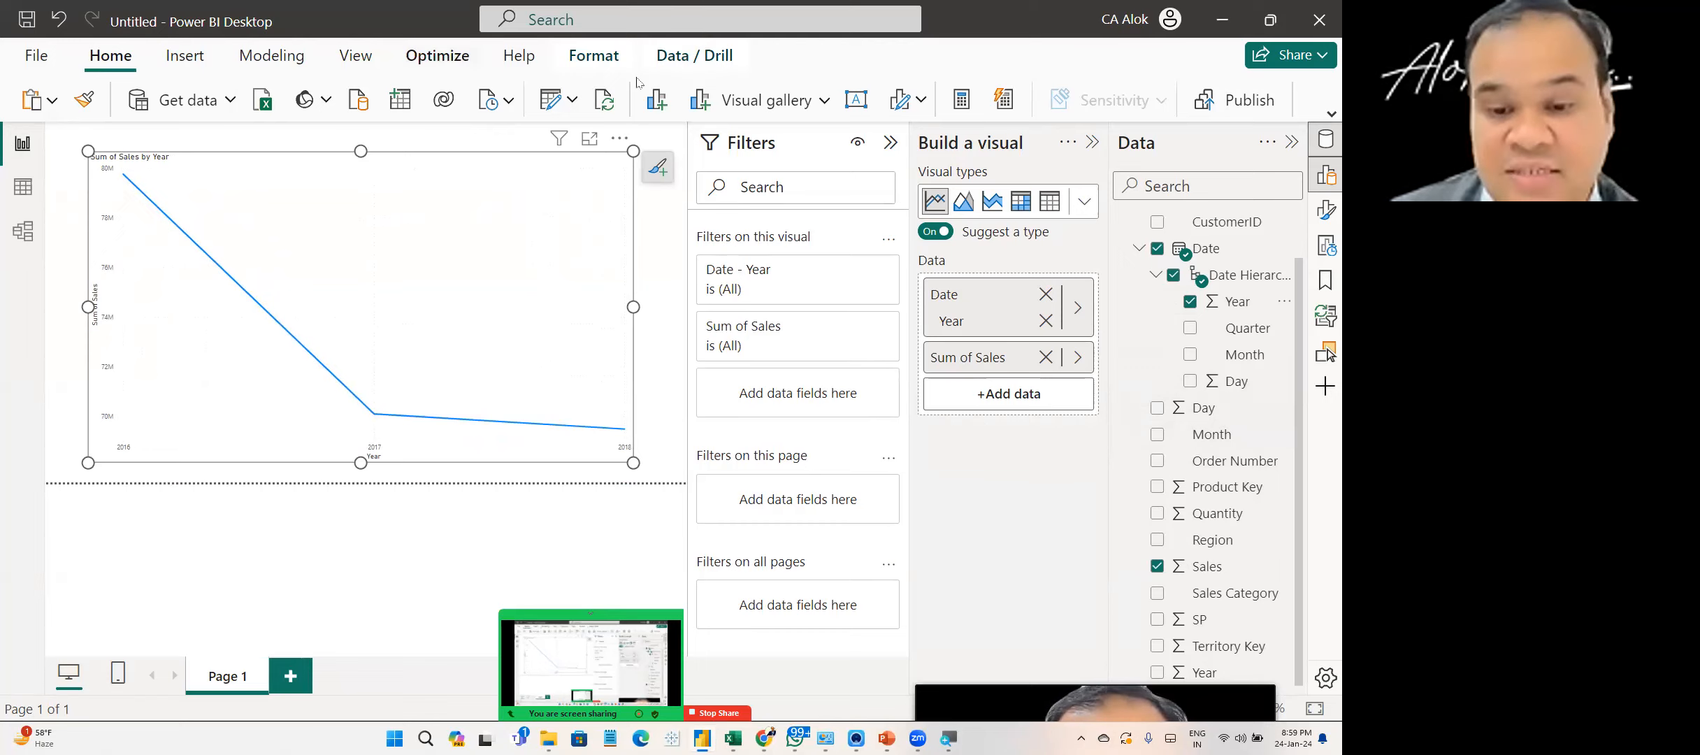
click(807, 105)
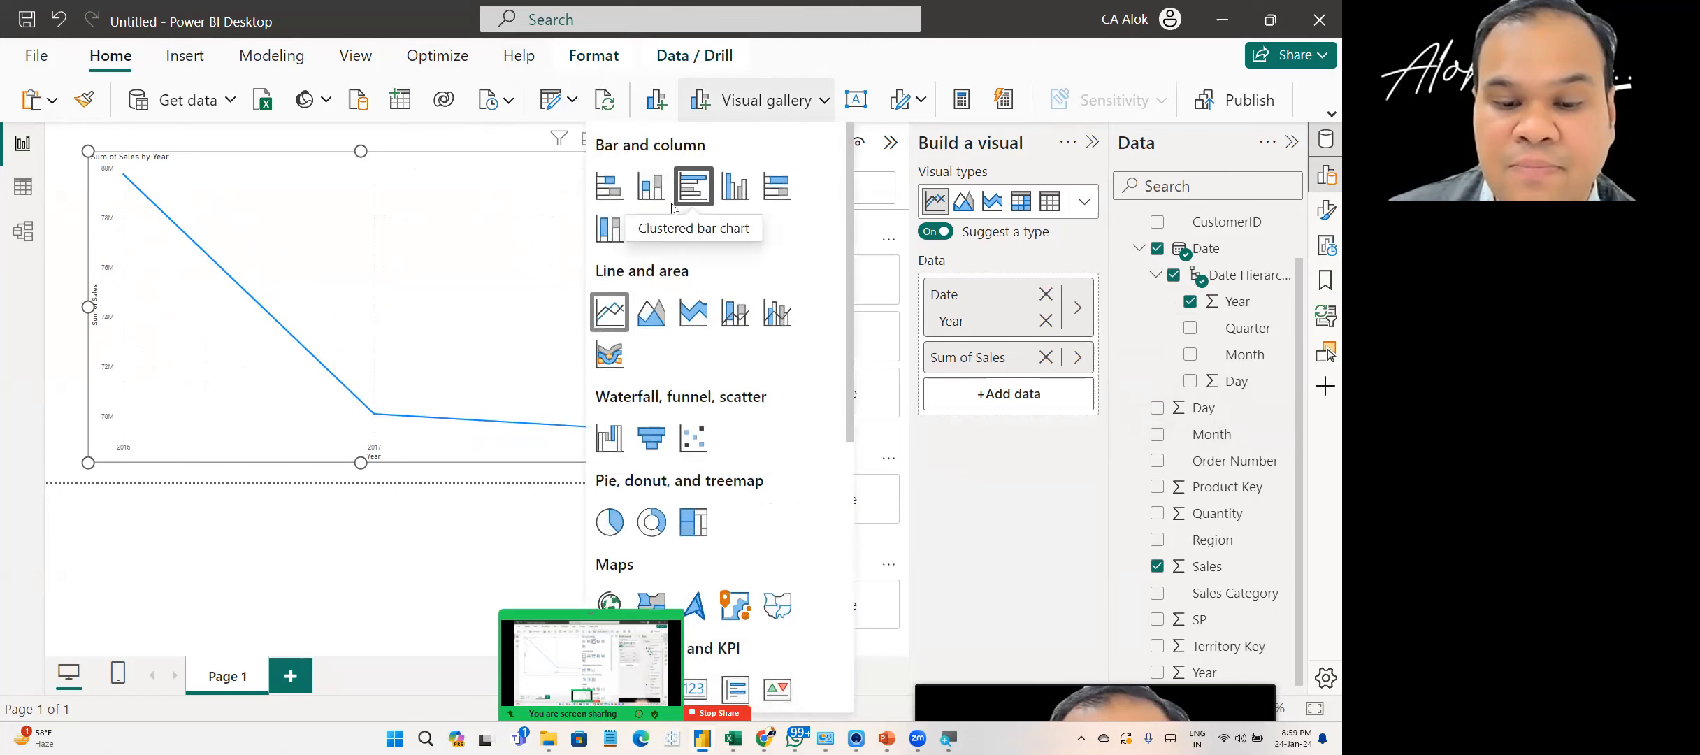